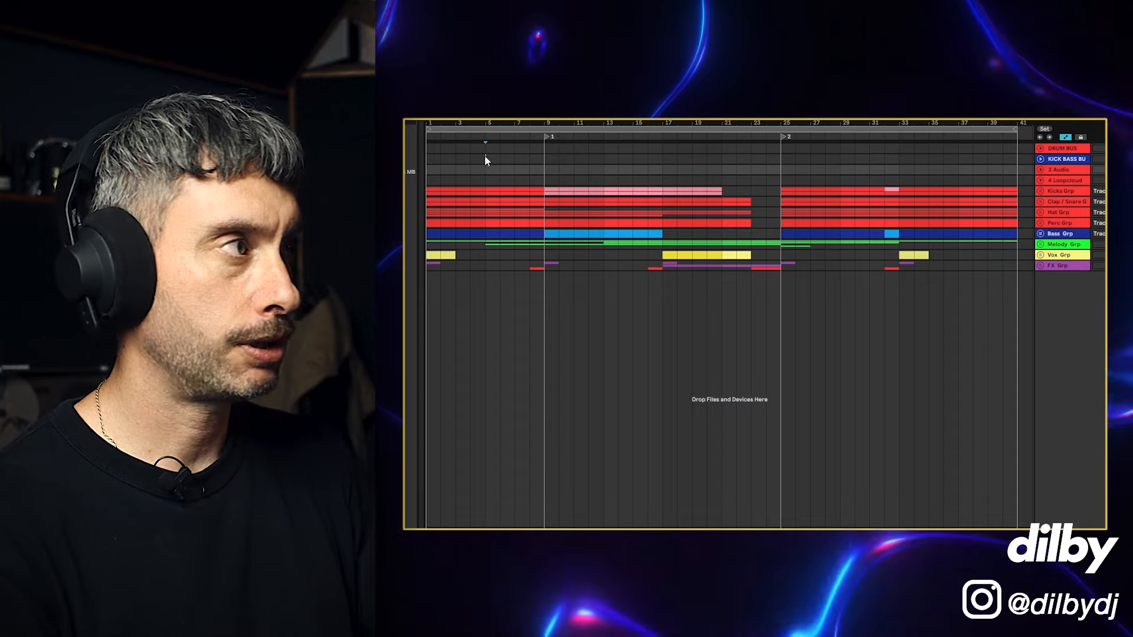
Play the arrangement from bar 5 and briefly unfold the Vox Grp to look at its vocal clips.
{"action": "left_click", "coordinate": [485, 158]}
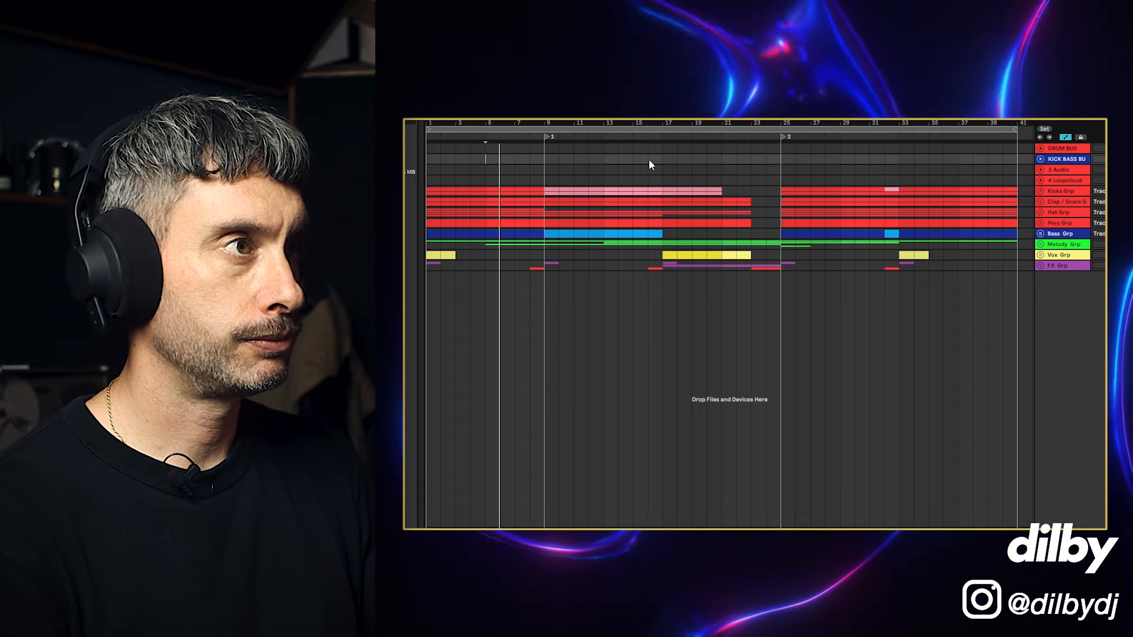
{"action": "left_click", "coordinate": [638, 136]}
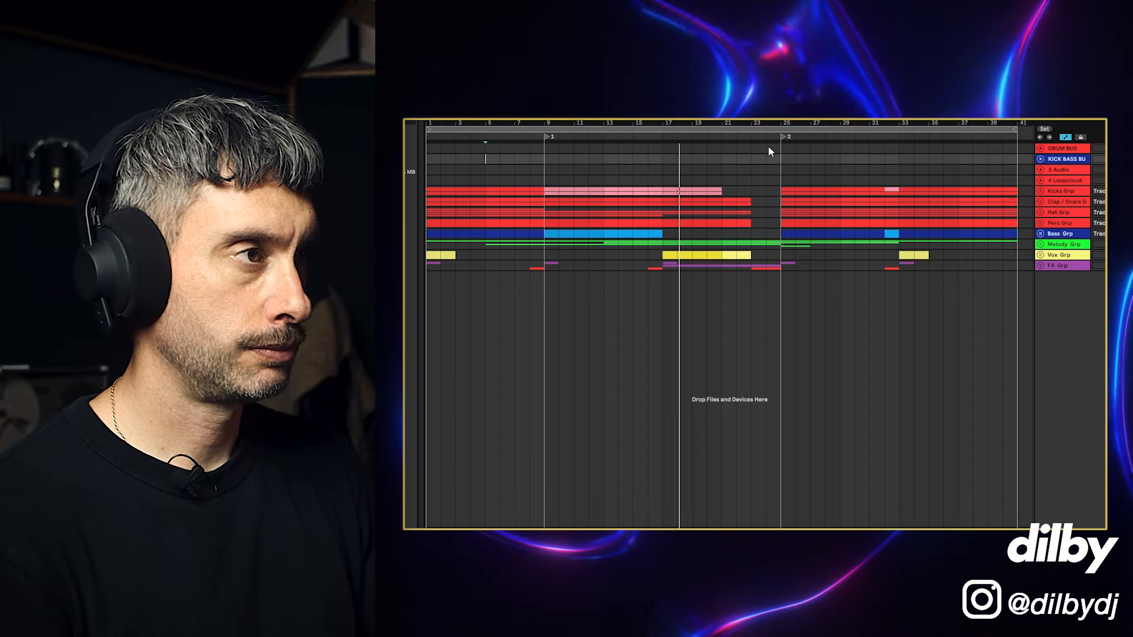
{"action": "left_click", "coordinate": [1040, 254]}
{"action": "left_click", "coordinate": [1043, 295]}
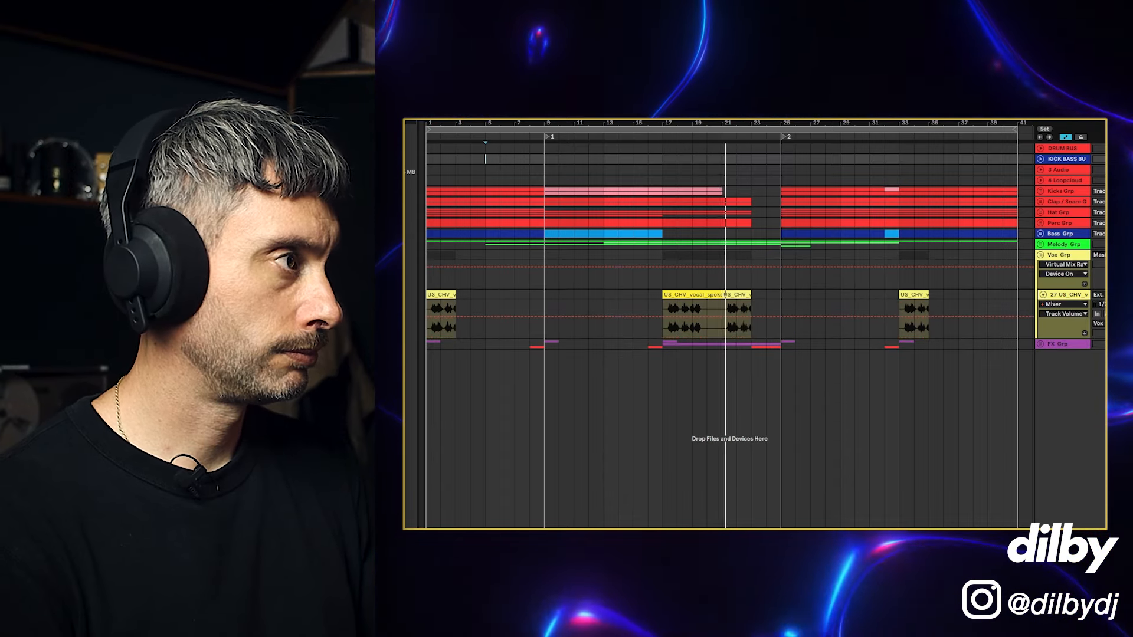
{"action": "left_click", "coordinate": [1040, 256]}
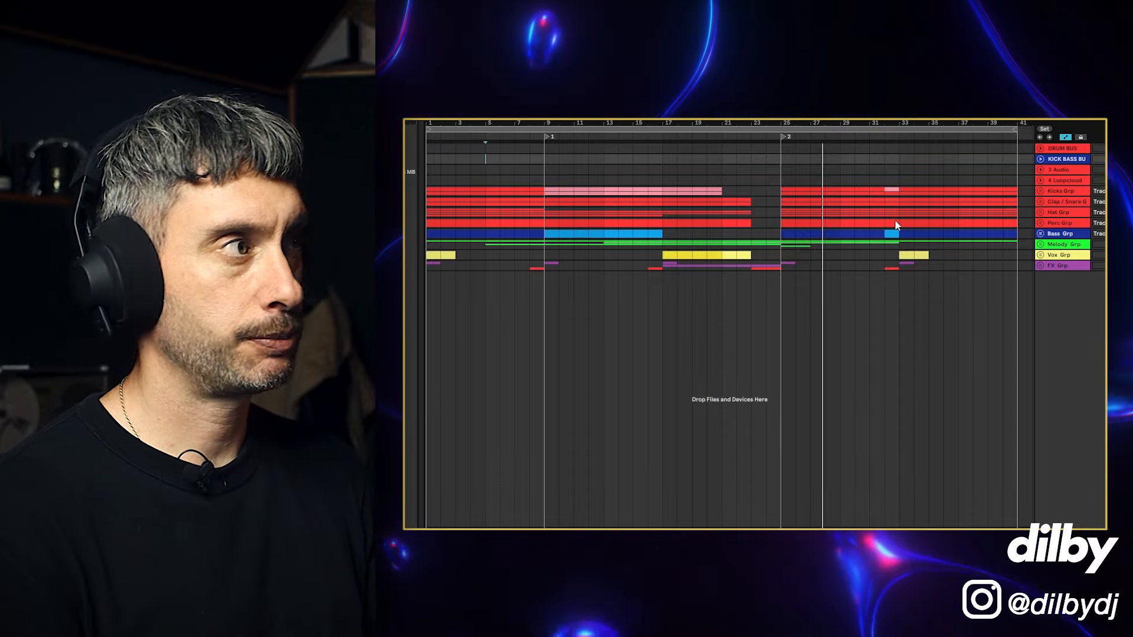
Audition the Kicks Grp and the Clap / Snare group individually in solo from bar 26.
{"action": "left_click", "coordinate": [1065, 149]}
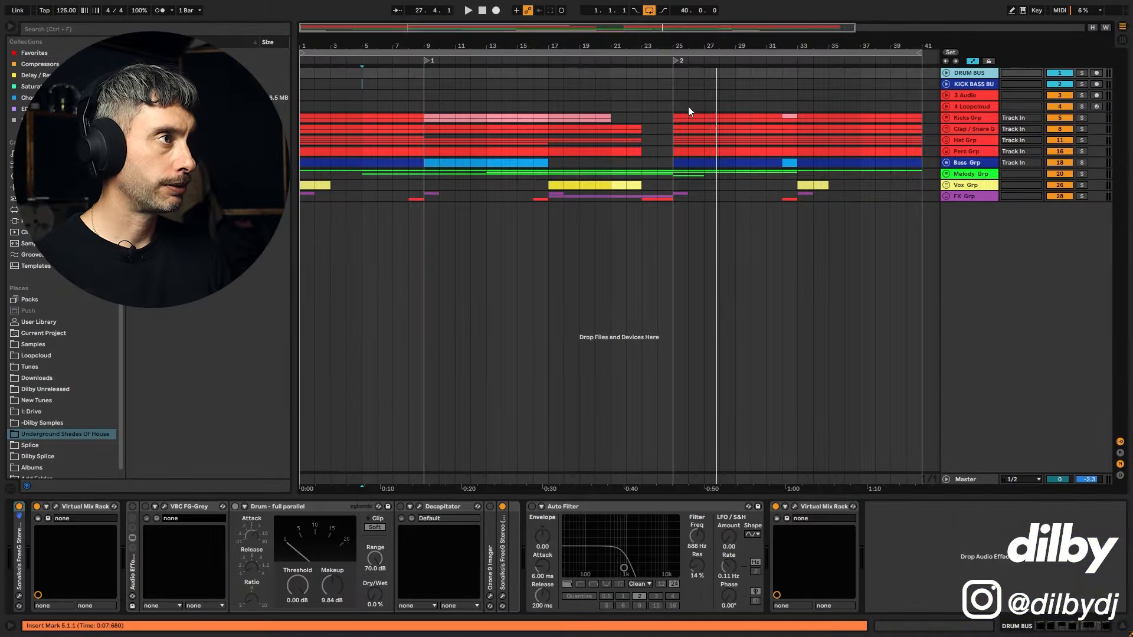
{"action": "left_click", "coordinate": [688, 106]}
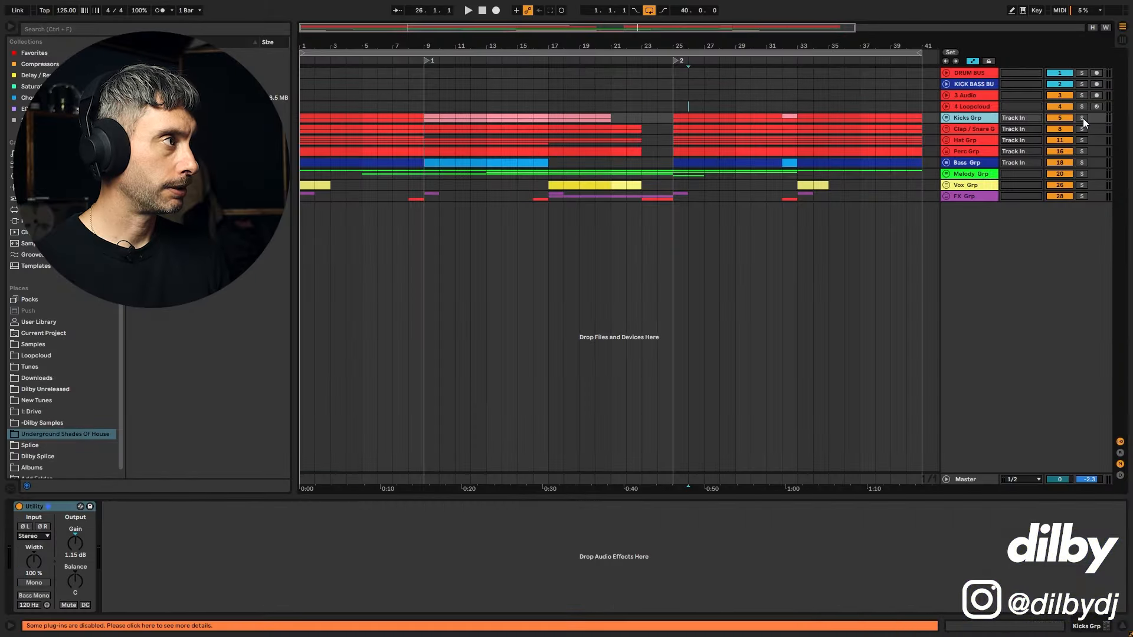
{"action": "left_click", "coordinate": [1082, 118]}
{"action": "key", "text": "space"}
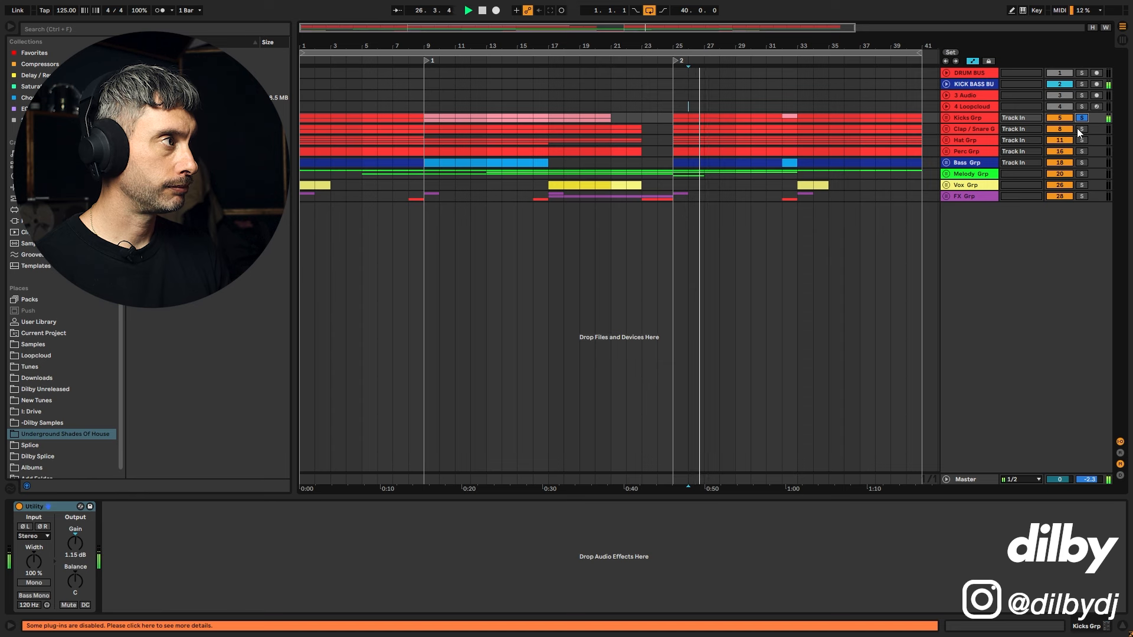
{"action": "left_click", "coordinate": [1081, 129]}
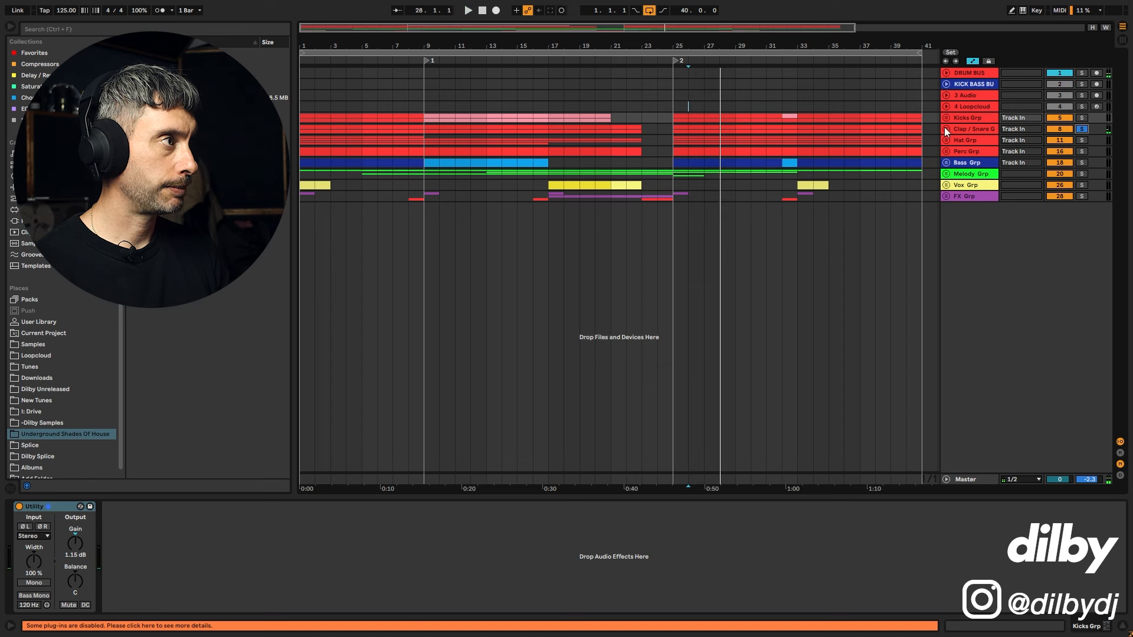
Audition the Hat Grp and the Perc Grp individually in solo from bar 26.
{"action": "left_click", "coordinate": [1082, 140]}
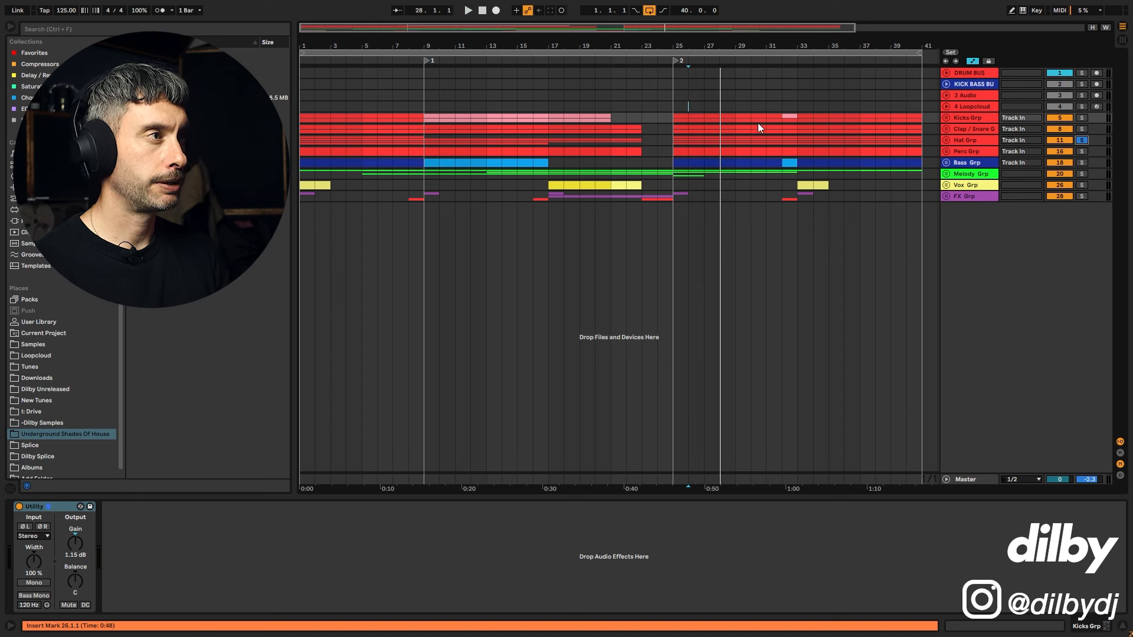
{"action": "key", "text": "space"}
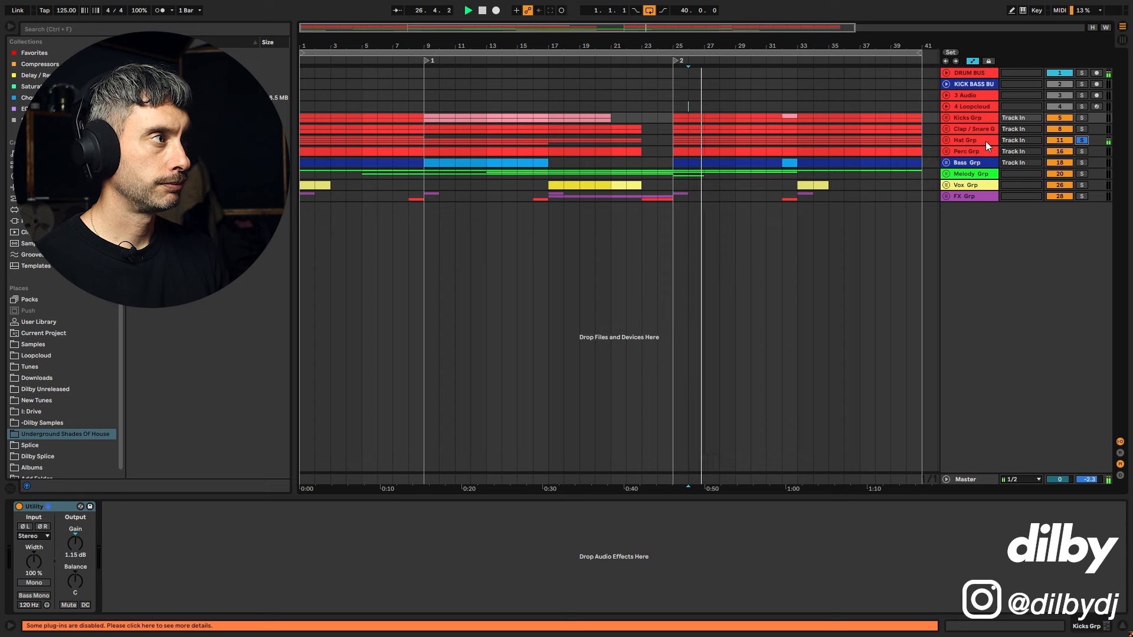
{"action": "left_click", "coordinate": [1081, 151]}
{"action": "key", "text": "space"}
{"action": "key", "text": "space"}
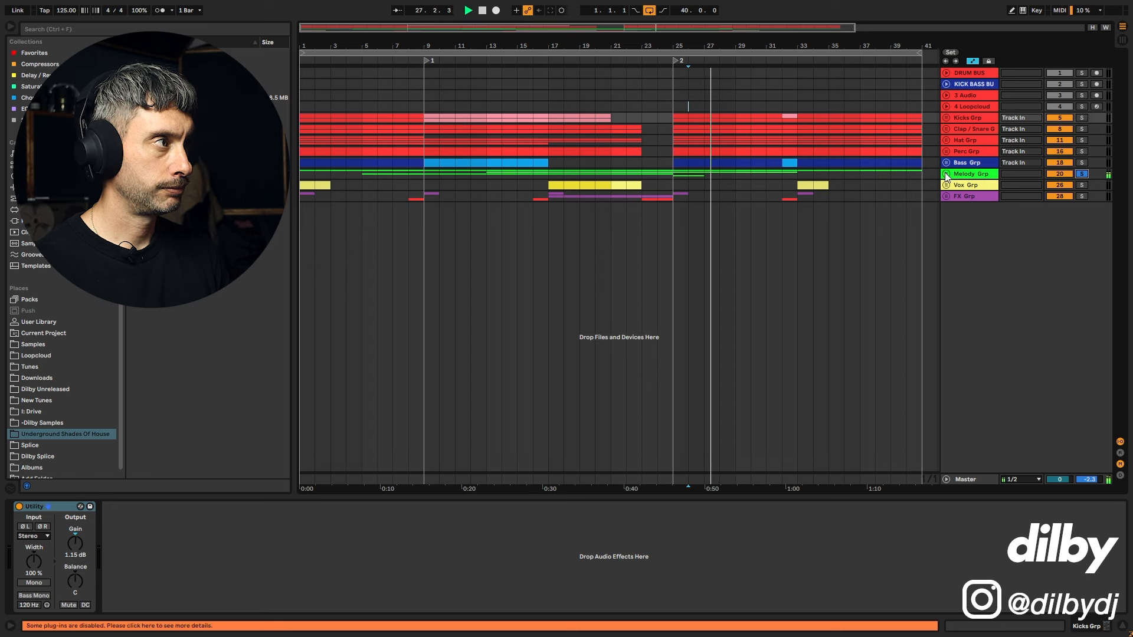
Audition the Vox Grp in solo from bar 17 and the FX Grp in solo from bar 23.
{"action": "left_click", "coordinate": [1081, 186]}
{"action": "key", "text": "space"}
{"action": "left_click", "coordinate": [547, 186]}
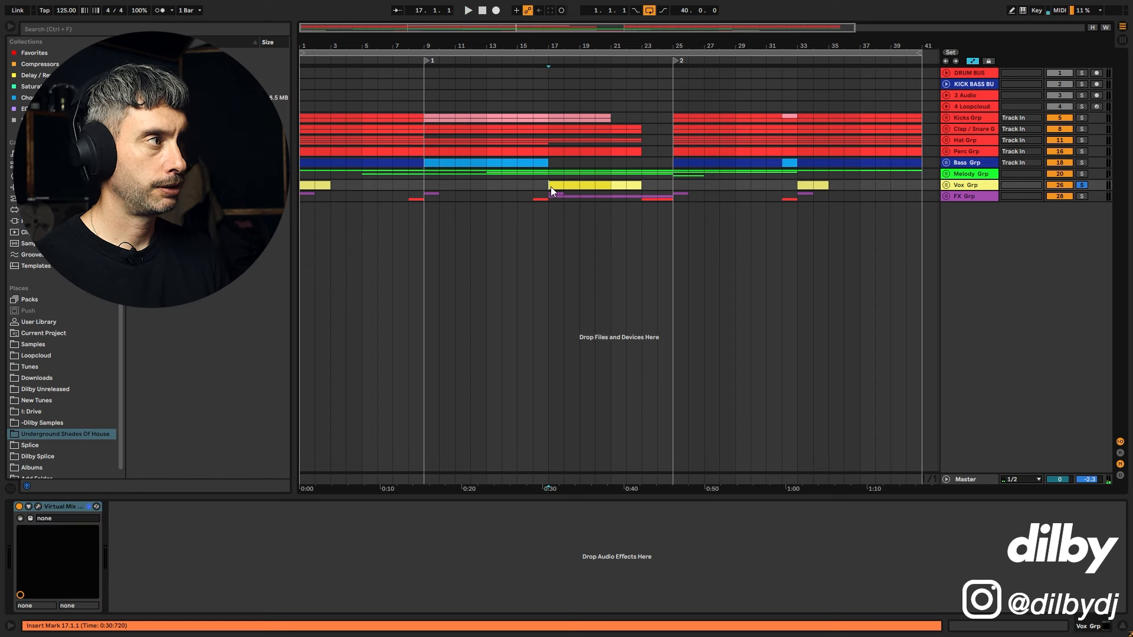
{"action": "key", "text": "space"}
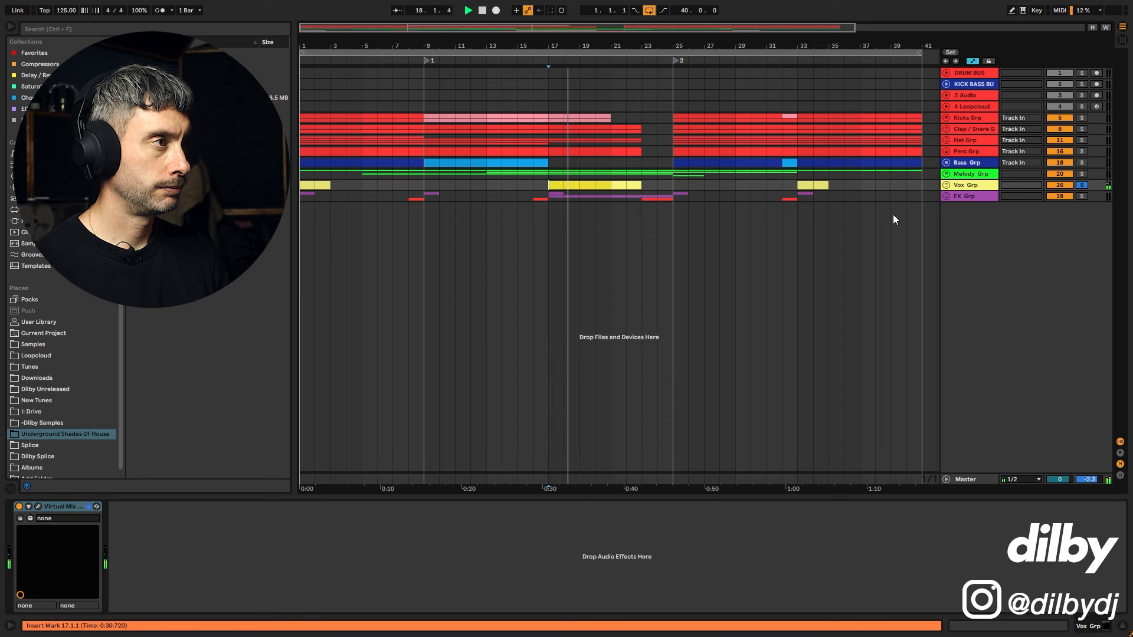
{"action": "left_click", "coordinate": [641, 199]}
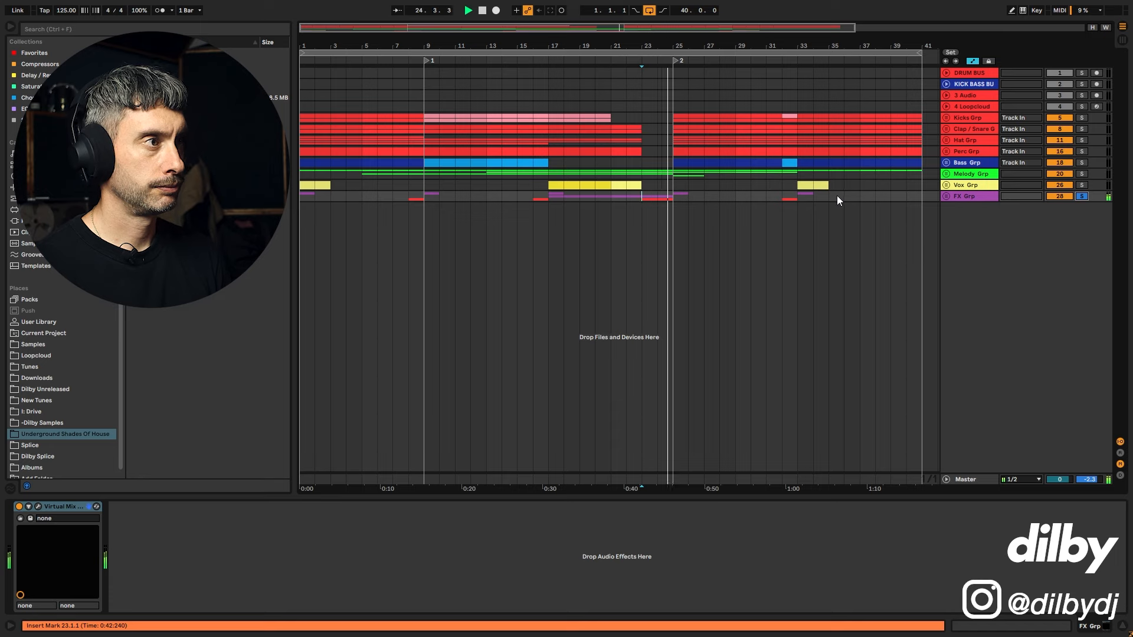
{"action": "left_click", "coordinate": [734, 197]}
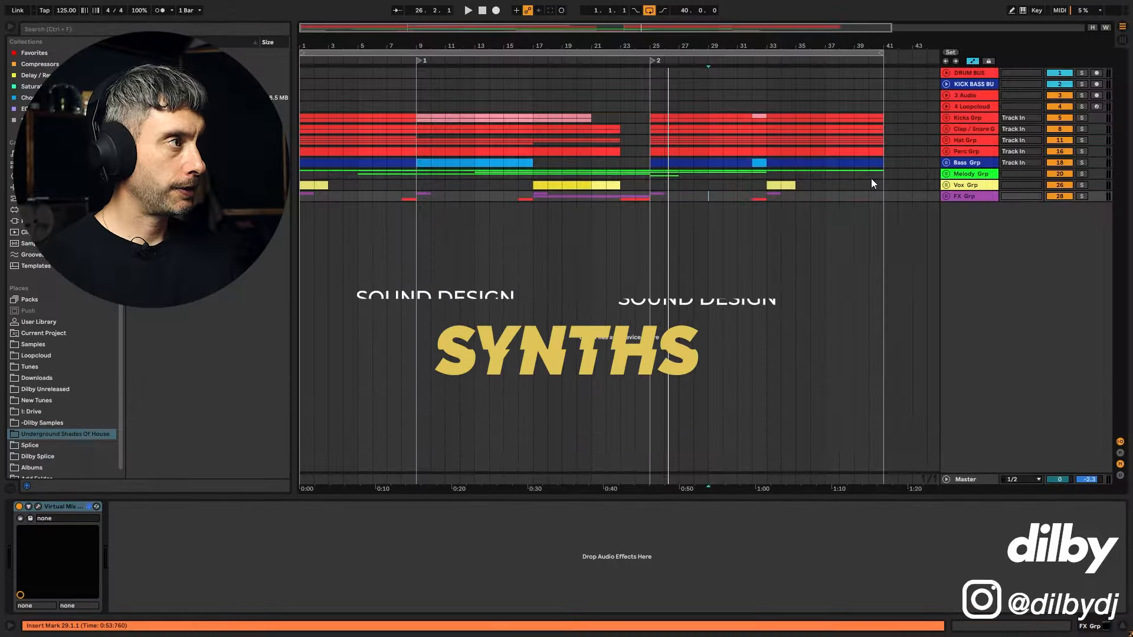
Unfold the Melody Grp with its Synth track, and the Bass Grp with its Sub track.
{"action": "left_click", "coordinate": [963, 173]}
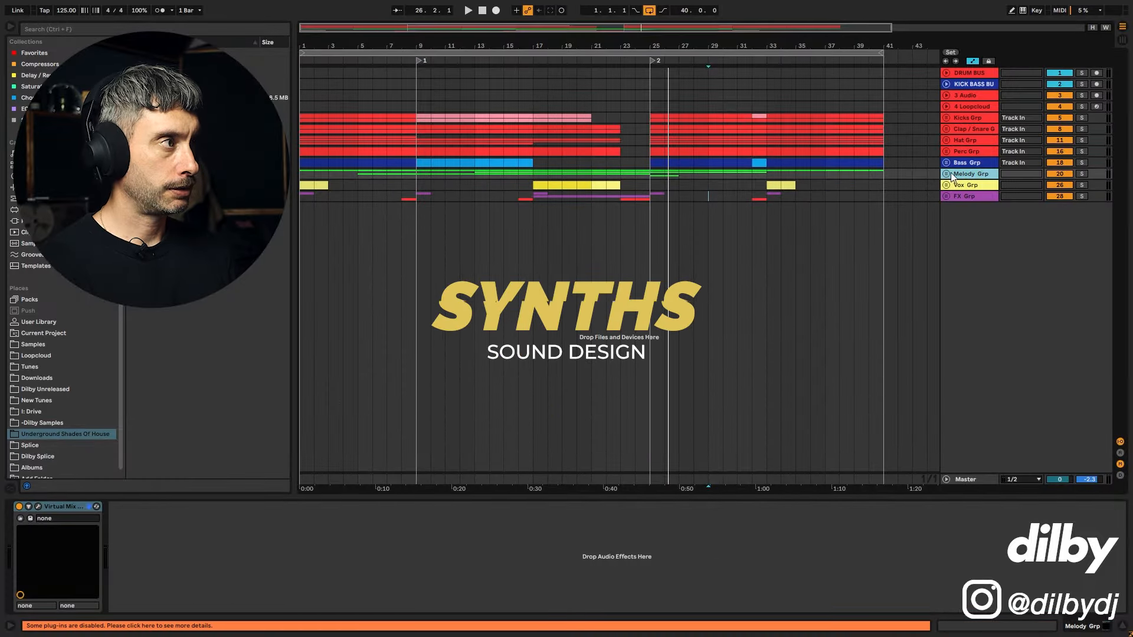
{"action": "left_click", "coordinate": [945, 174]}
{"action": "left_click", "coordinate": [726, 215]}
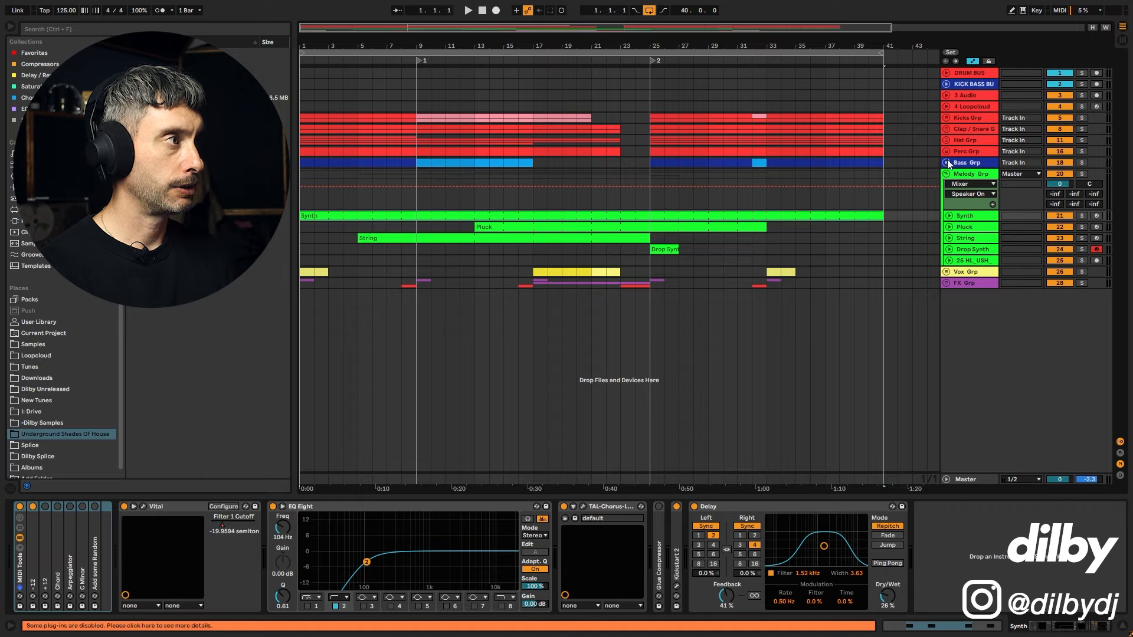
{"action": "left_click", "coordinate": [949, 215]}
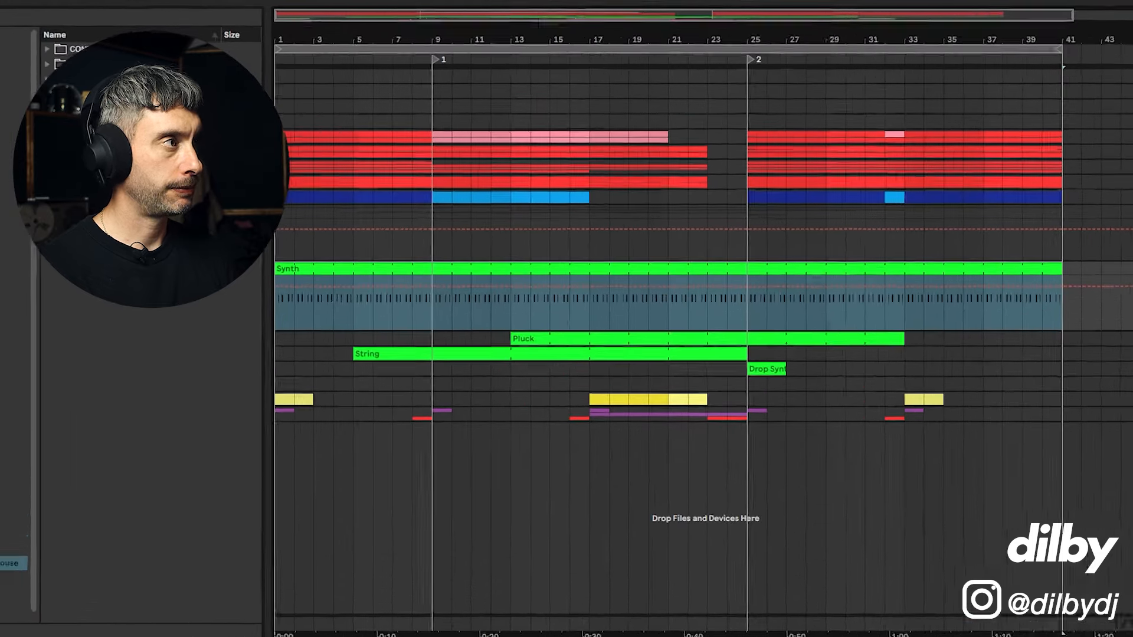
{"action": "left_click", "coordinate": [946, 162]}
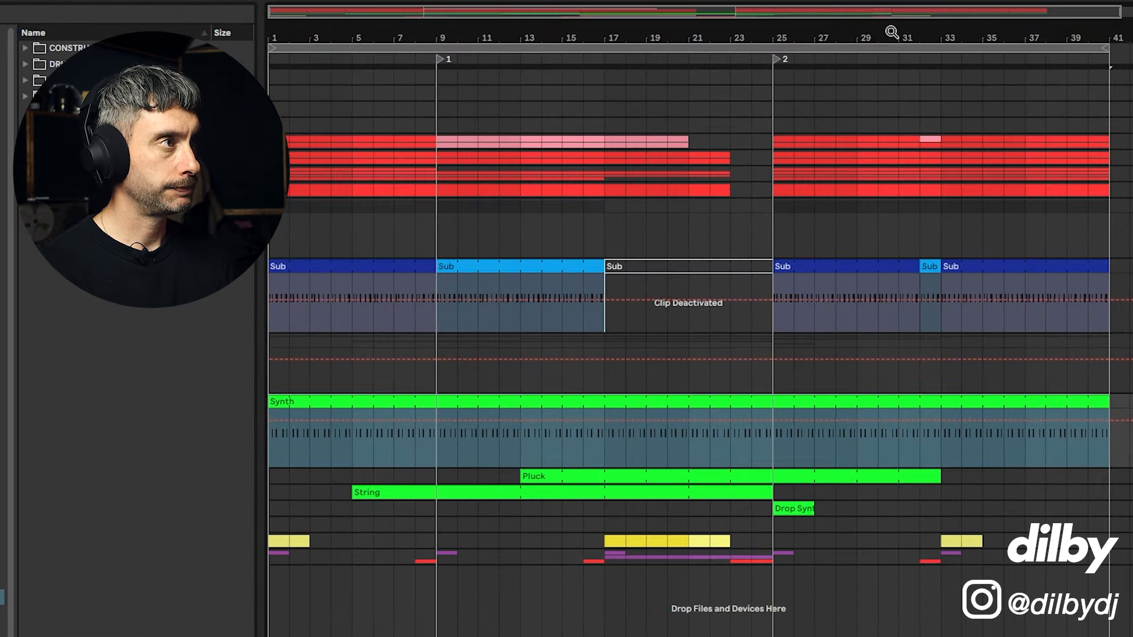
Examine the Sub clip's notes, then view the Sub and Synth notes of bar 28 together in the note editor.
{"action": "left_click_drag", "start_coordinate": [688, 276], "coordinate": [791, 274]}
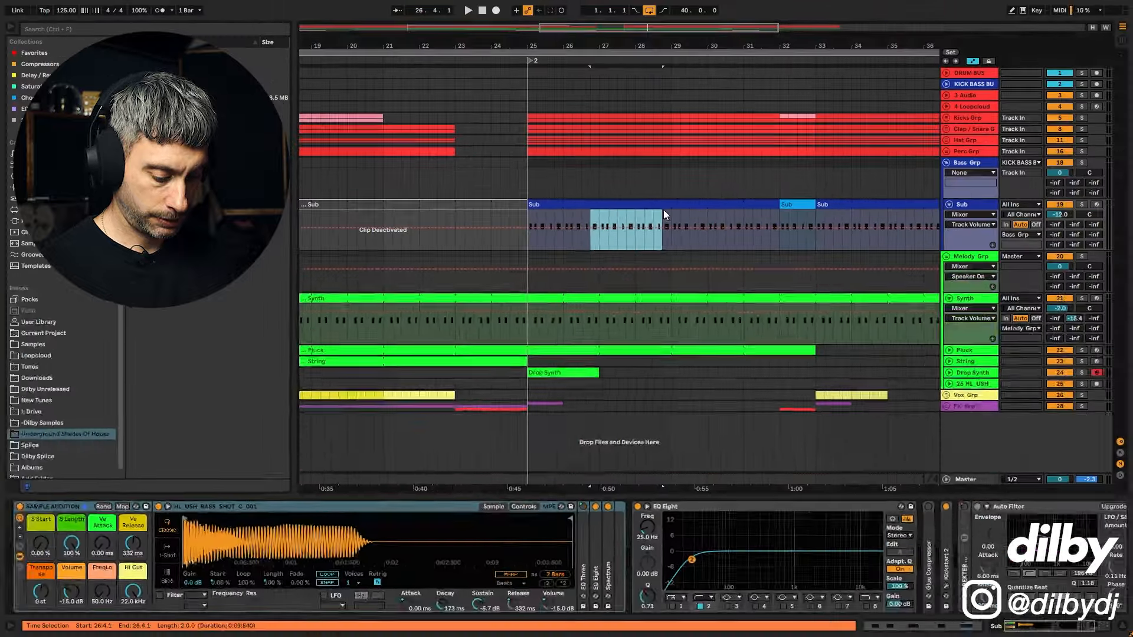
{"action": "double_click", "coordinate": [663, 212]}
{"action": "left_click_drag", "start_coordinate": [229, 416], "coordinate": [259, 337]}
{"action": "scroll", "coordinate": [681, 179], "scroll_direction": "down", "scroll_amount": 4}
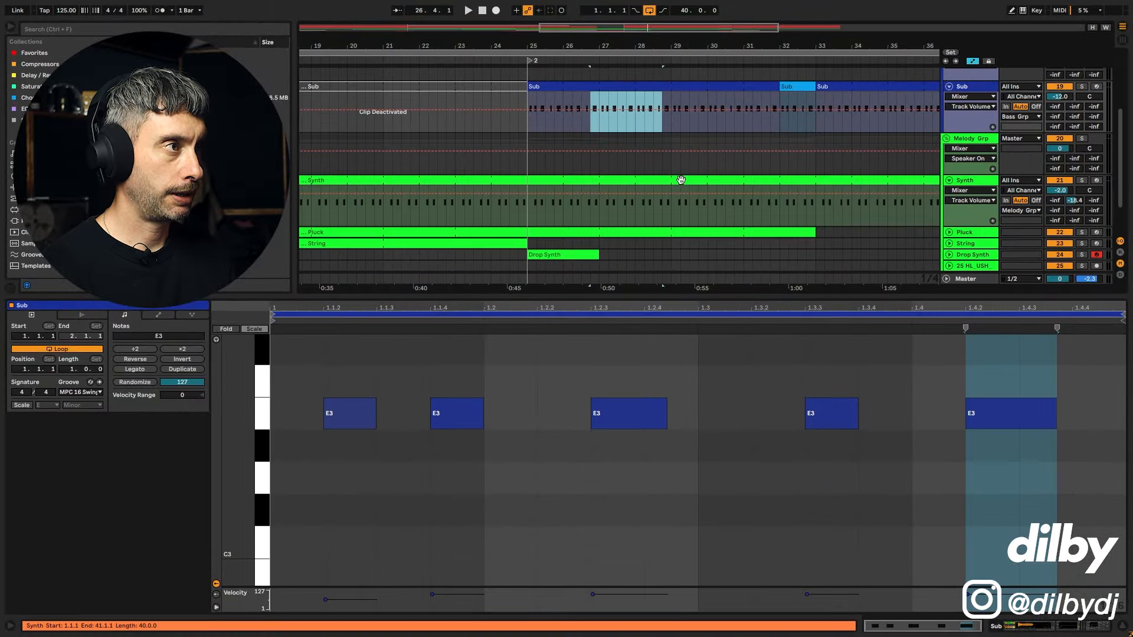
{"action": "left_click_drag", "start_coordinate": [673, 205], "coordinate": [634, 88]}
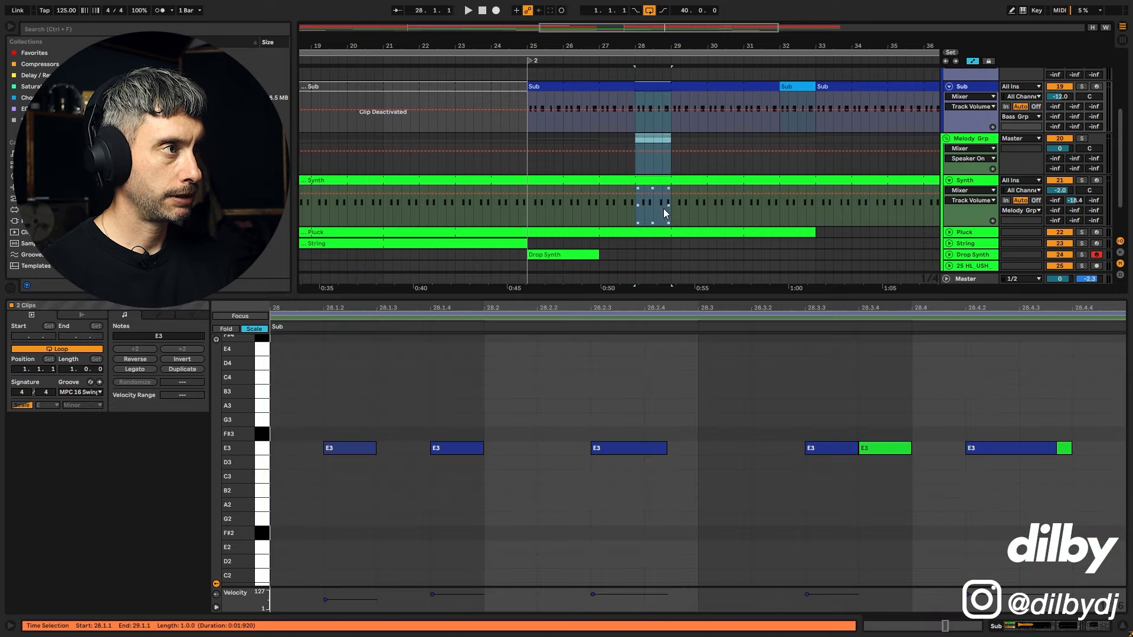
Try transposing all the Synth clip's notes down an octave to E2 and compare them with the Sub notes in bar 28.
{"action": "left_click", "coordinate": [663, 212]}
{"action": "left_click_drag", "start_coordinate": [425, 420], "coordinate": [1082, 502]}
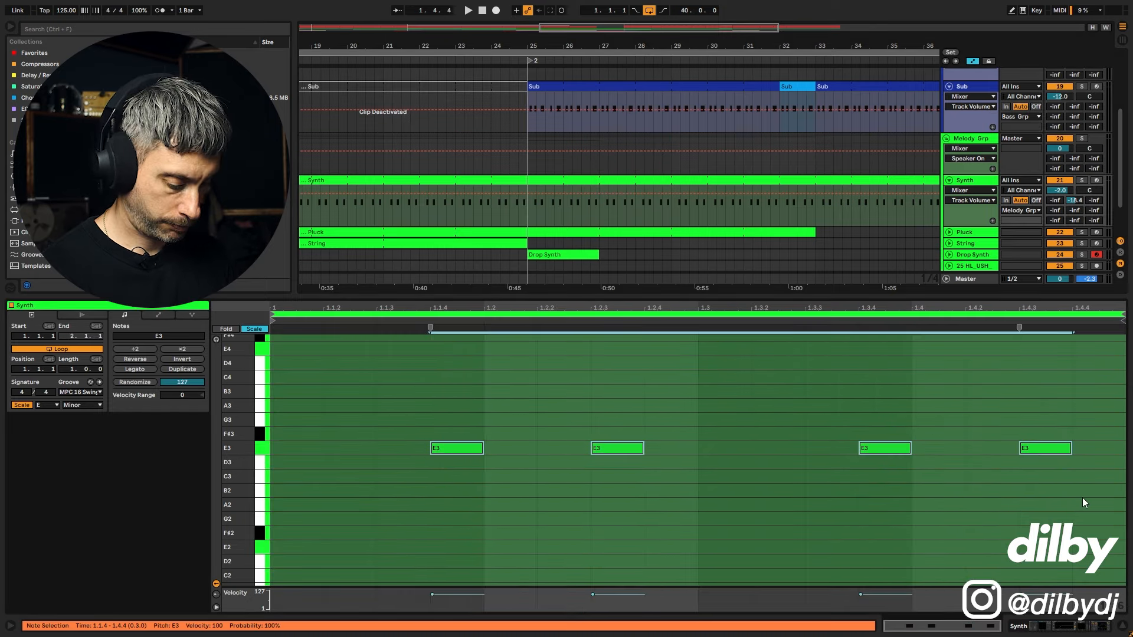
{"action": "key", "text": "shift+Down"}
{"action": "left_click_drag", "start_coordinate": [672, 208], "coordinate": [637, 97]}
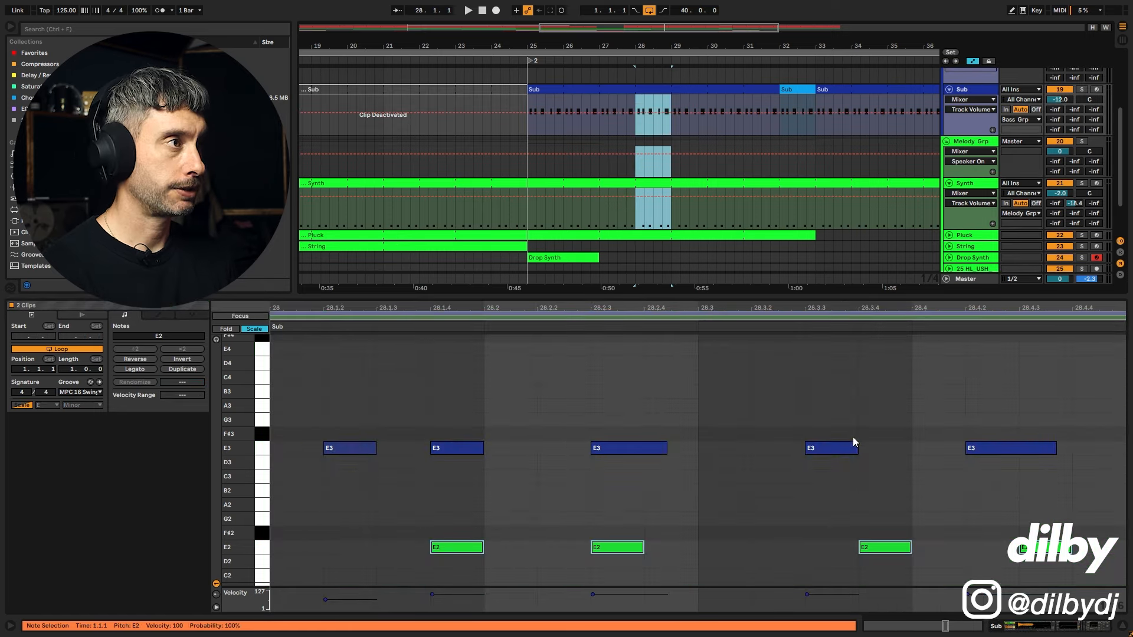
{"action": "left_click", "coordinate": [662, 183]}
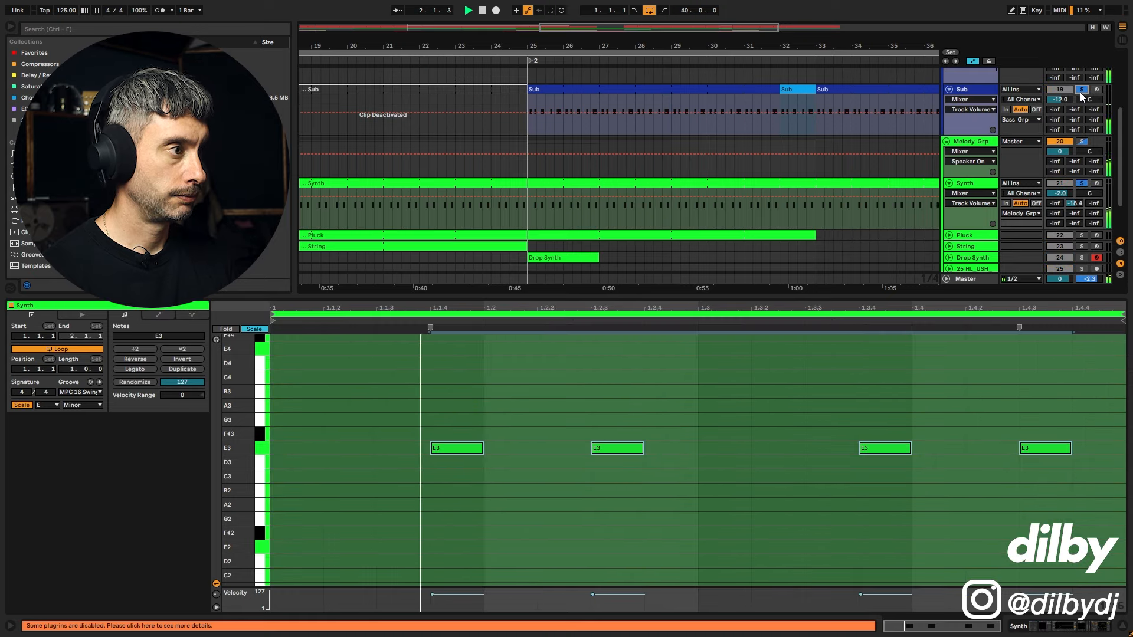
Audition the Synth and Sub tracks in solo with the Kicks Grp added, and show the Synth track's device chain.
{"action": "scroll", "coordinate": [915, 105], "scroll_direction": "up", "scroll_amount": 3}
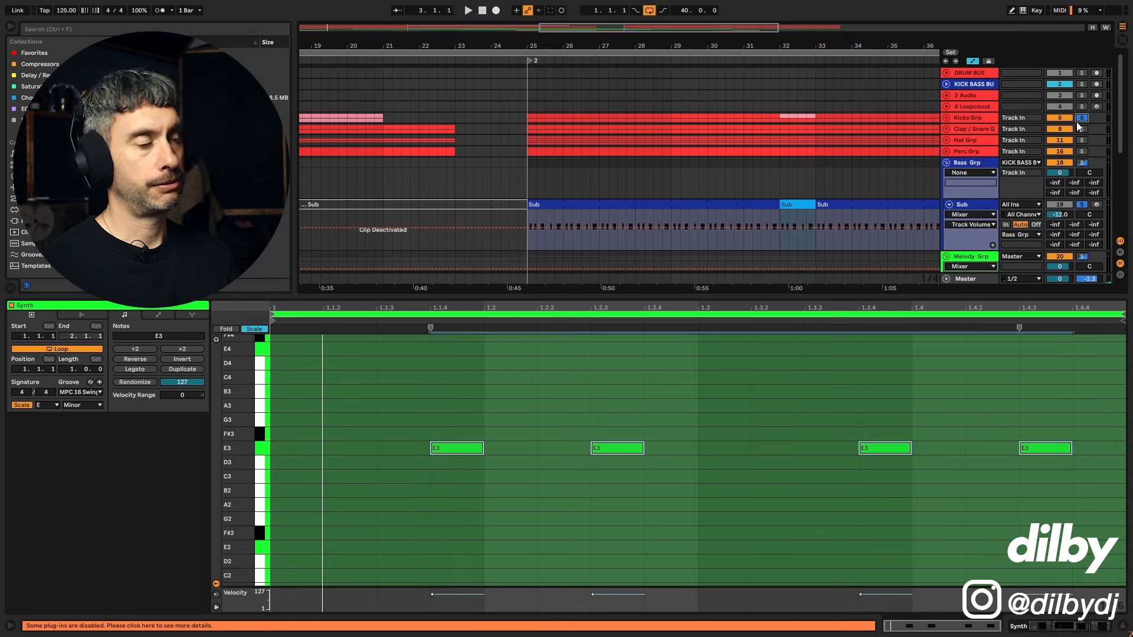
{"action": "scroll", "coordinate": [773, 171], "scroll_direction": "down", "scroll_amount": 5}
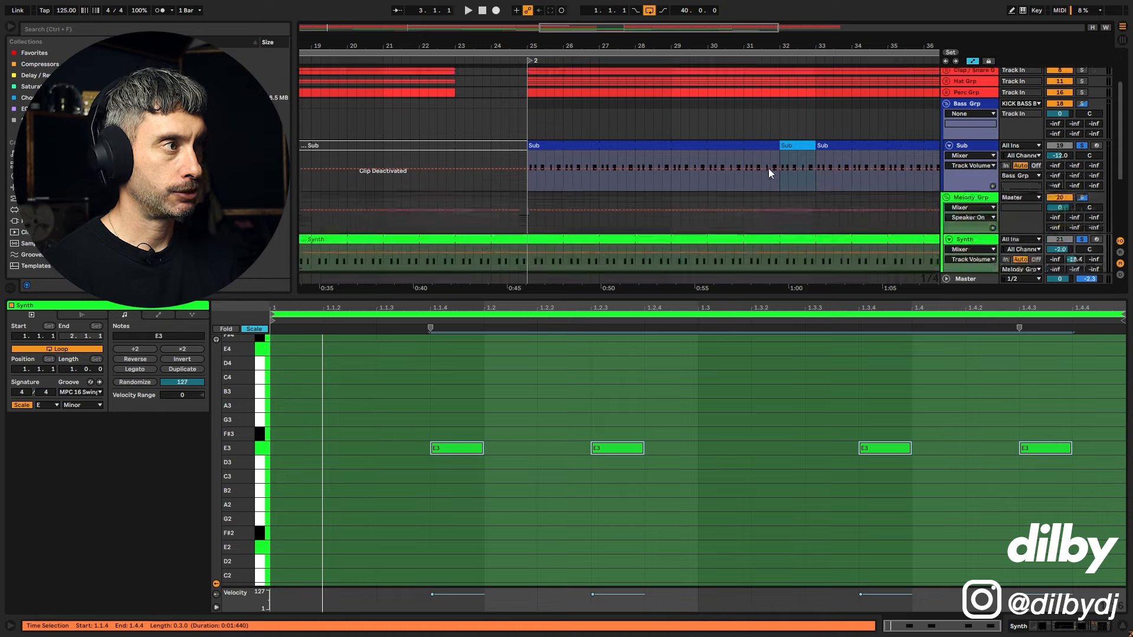
{"action": "left_click", "coordinate": [635, 201]}
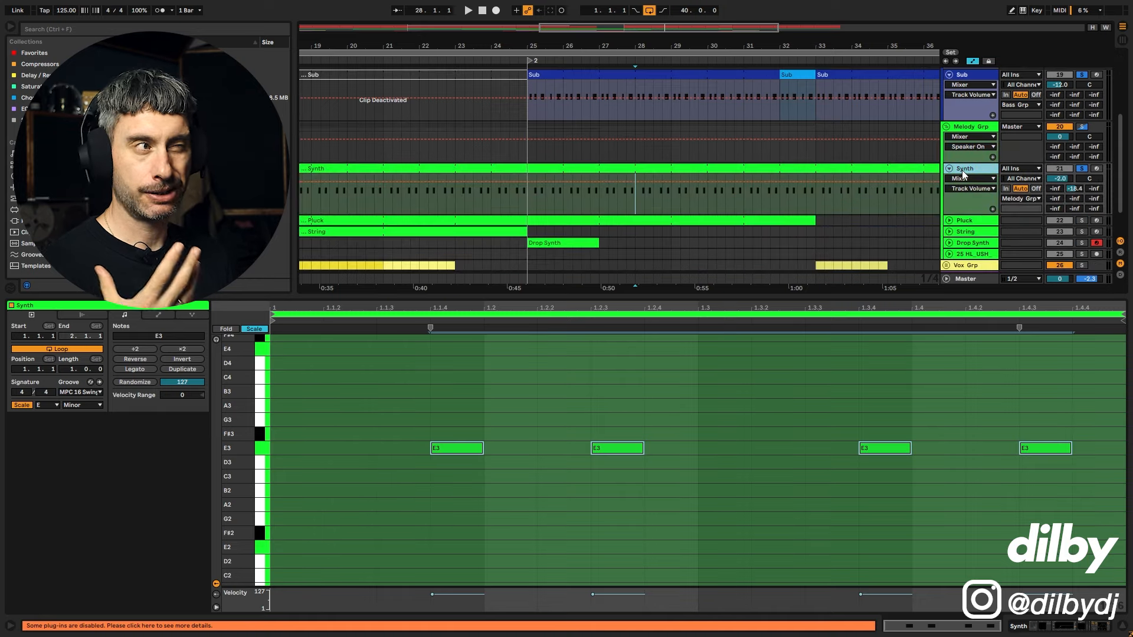
{"action": "left_click", "coordinate": [795, 169]}
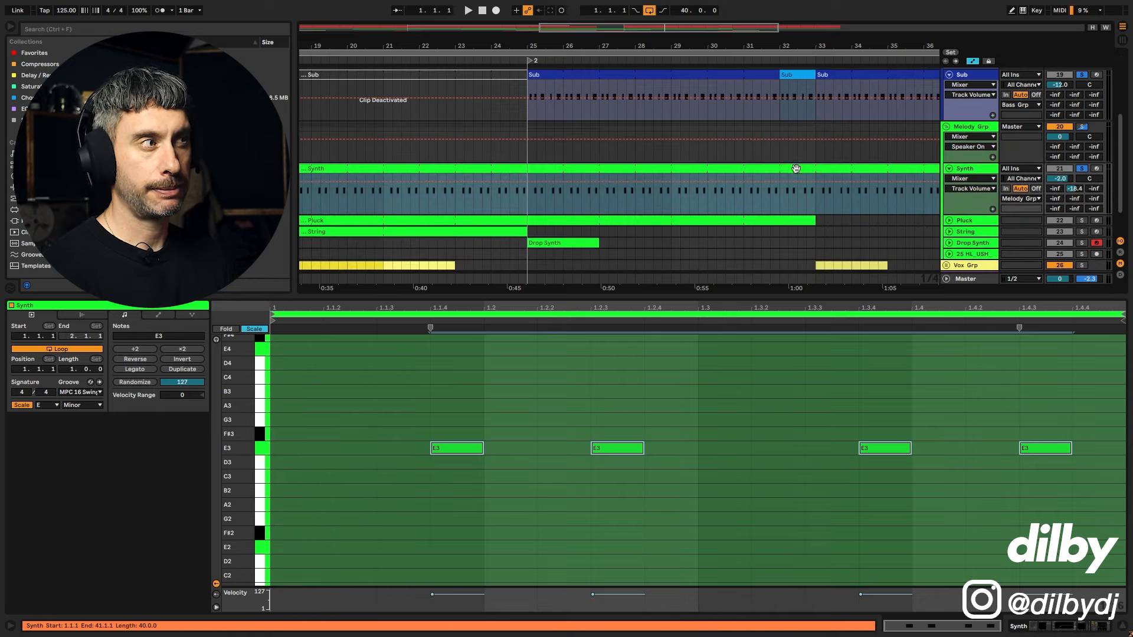
{"action": "left_click", "coordinate": [970, 168]}
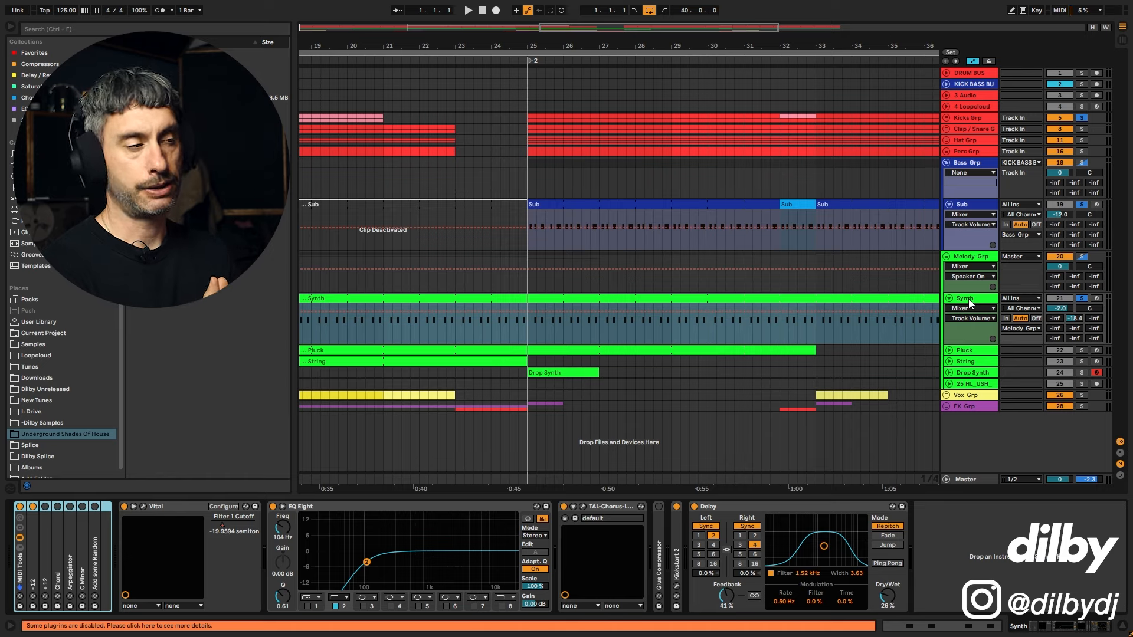
Inspect envelopes 1 and 2 in the Synth track's Vital instrument, and close the plug-in window.
{"action": "left_click", "coordinate": [597, 334]}
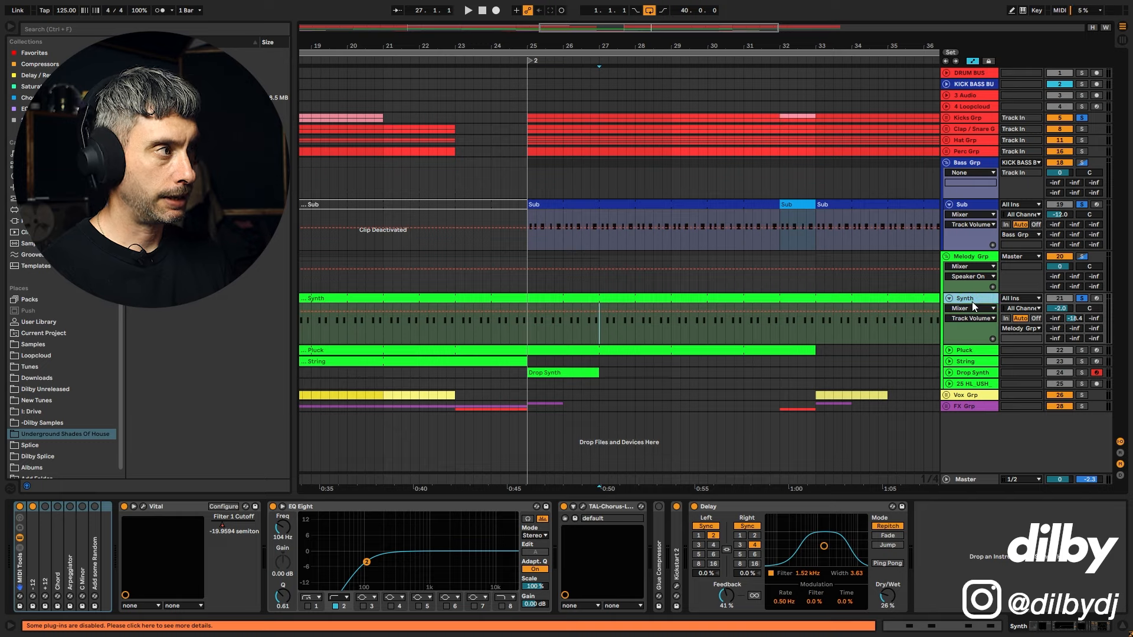
{"action": "left_click", "coordinate": [144, 506]}
{"action": "left_click_drag", "start_coordinate": [758, 88], "coordinate": [765, 92]}
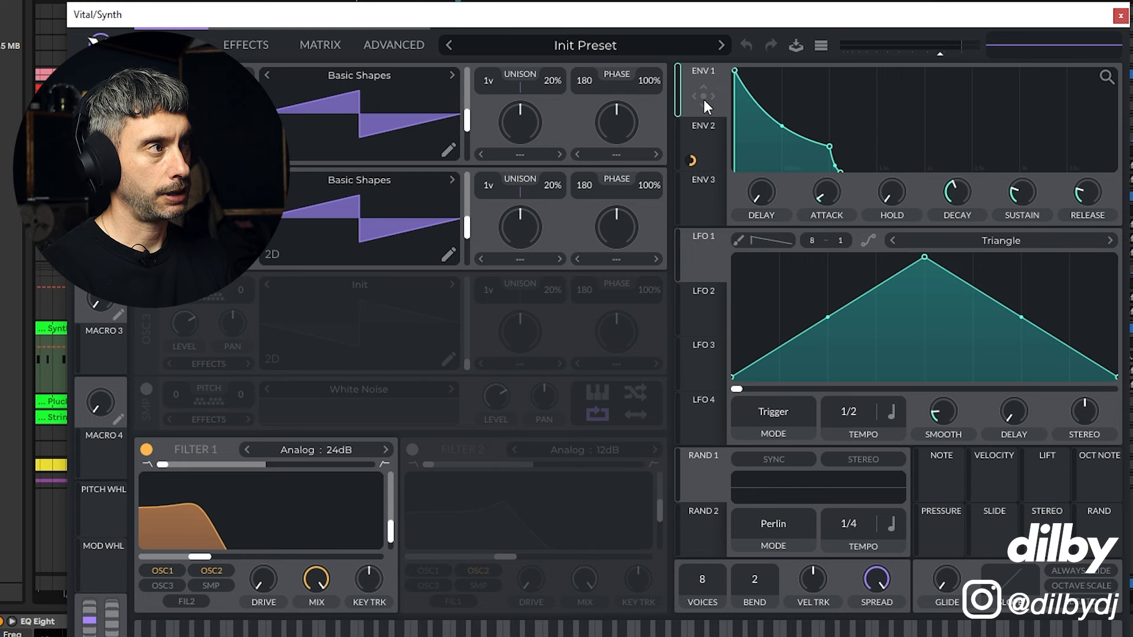
{"action": "left_click", "coordinate": [702, 133]}
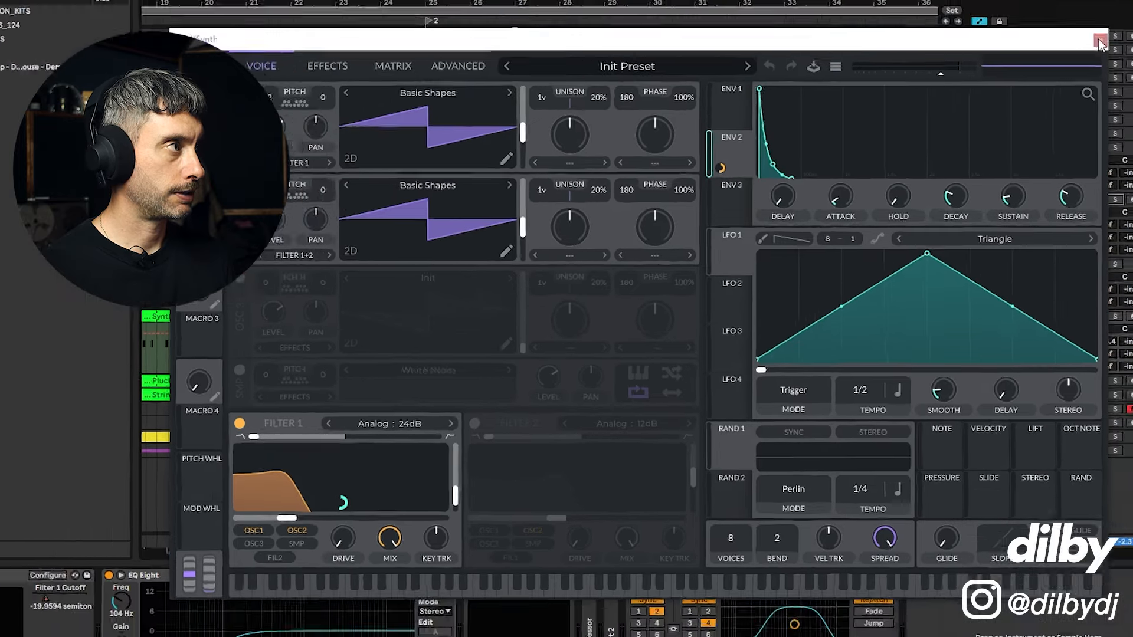
{"action": "left_click", "coordinate": [1120, 16]}
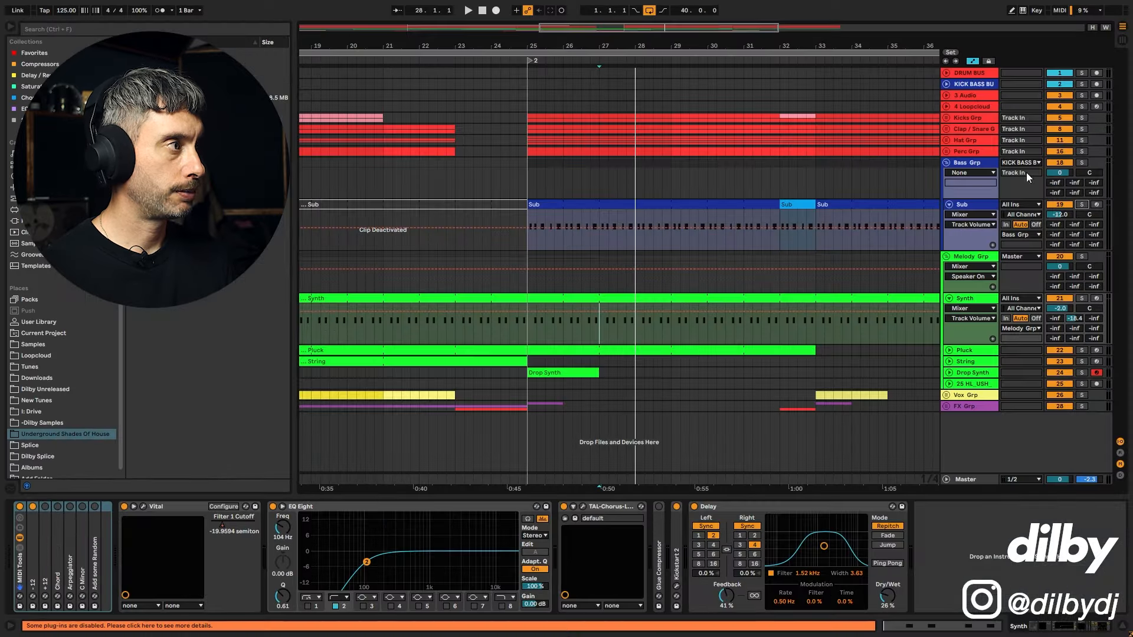
Solo the Synth track and play it from bar 27.
{"action": "left_click", "coordinate": [1083, 298]}
{"action": "key", "text": "space"}
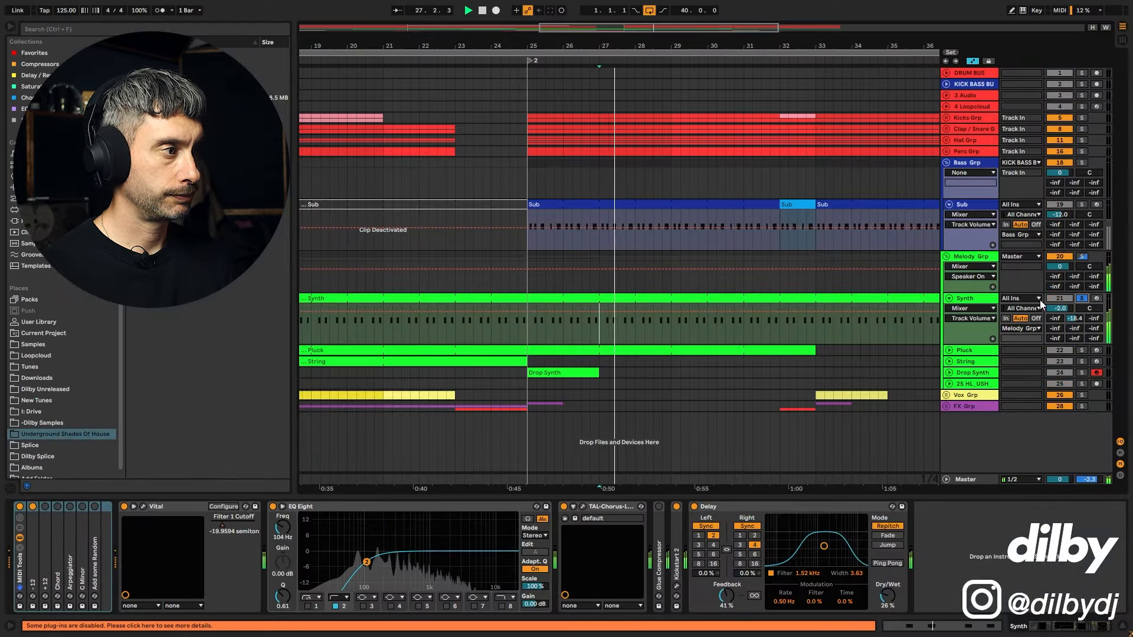
Stop playback, inspect the TAL-Chorus-LX and Kickstart 2 plug-ins on the Synth track, and hide their windows.
{"action": "key", "text": "space"}
{"action": "left_click", "coordinate": [584, 507]}
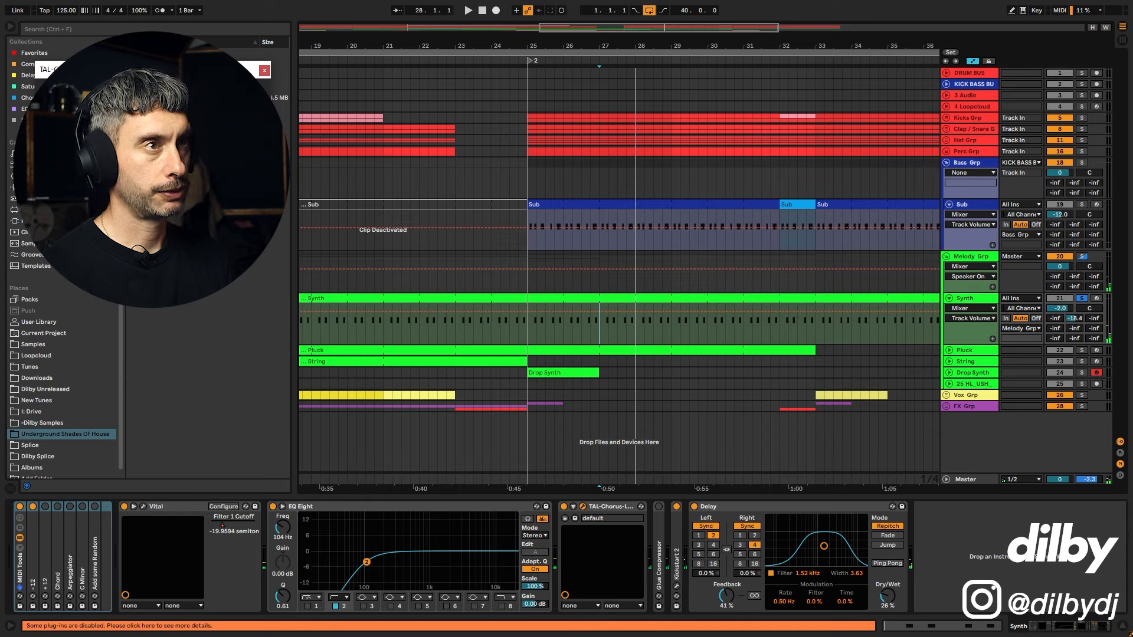
{"action": "left_click", "coordinate": [677, 587]}
{"action": "left_click_drag", "start_coordinate": [858, 232], "coordinate": [734, 219]}
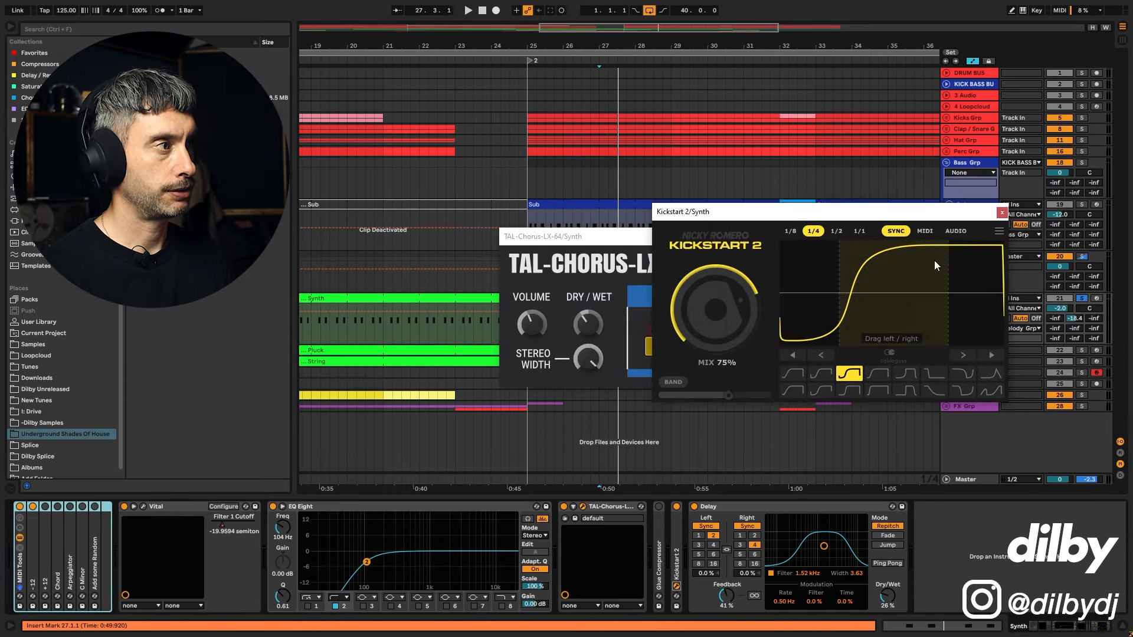
{"action": "key", "text": "ctrl+alt+p"}
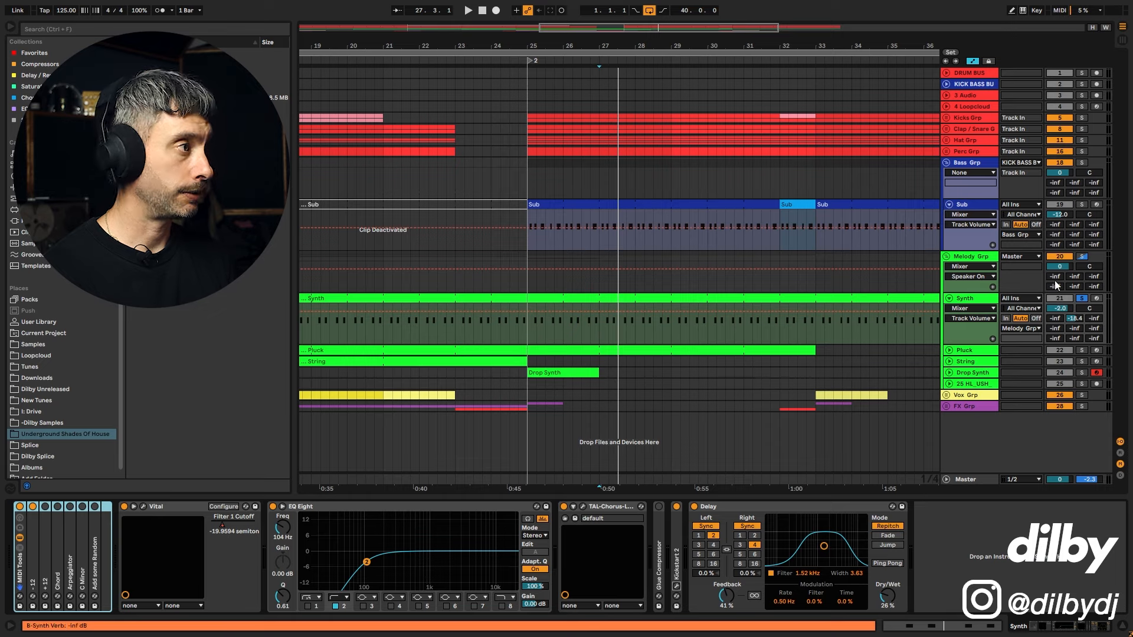
Collapse the Synth track, duplicate it, and rename the copy NEW Synth.
{"action": "double_click", "coordinate": [978, 300]}
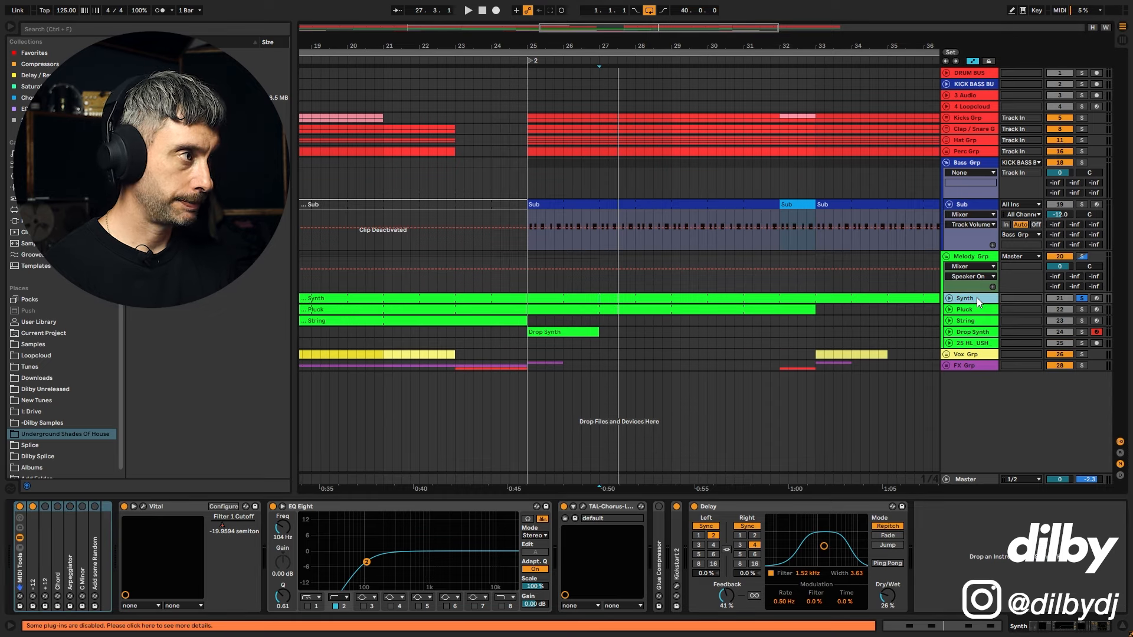
{"action": "key", "text": "ctrl+d"}
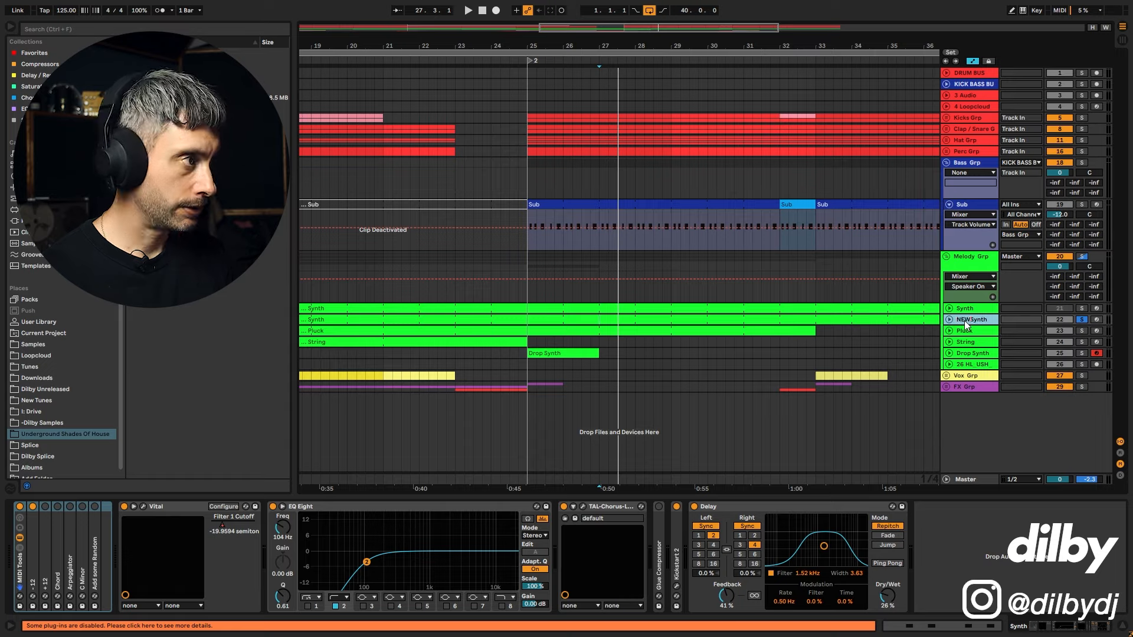
{"action": "key", "text": "Return"}
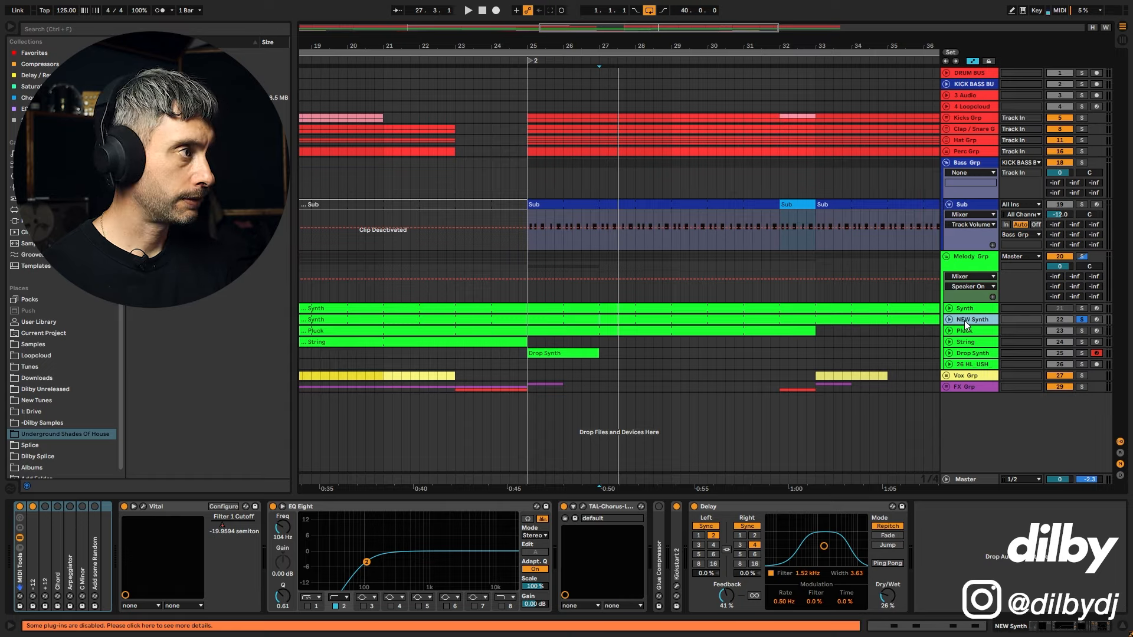
Load the Big Saw Pluck preset in the NEW Synth track's Vital instrument and audition it.
{"action": "left_click", "coordinate": [143, 506]}
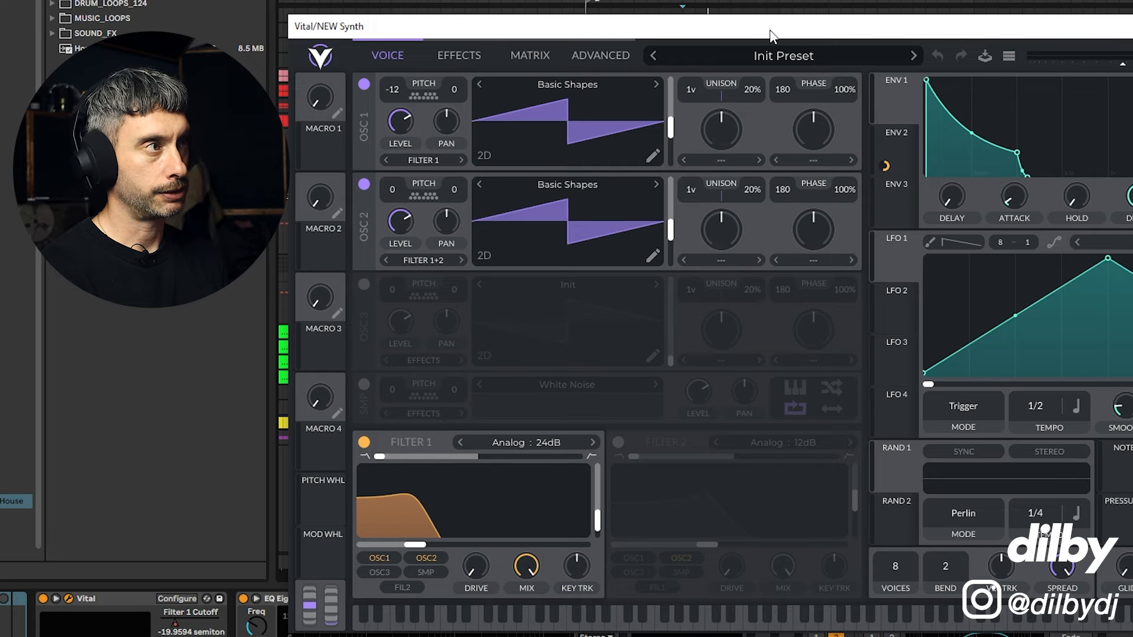
{"action": "left_click", "coordinate": [772, 56]}
{"action": "left_click", "coordinate": [721, 108]}
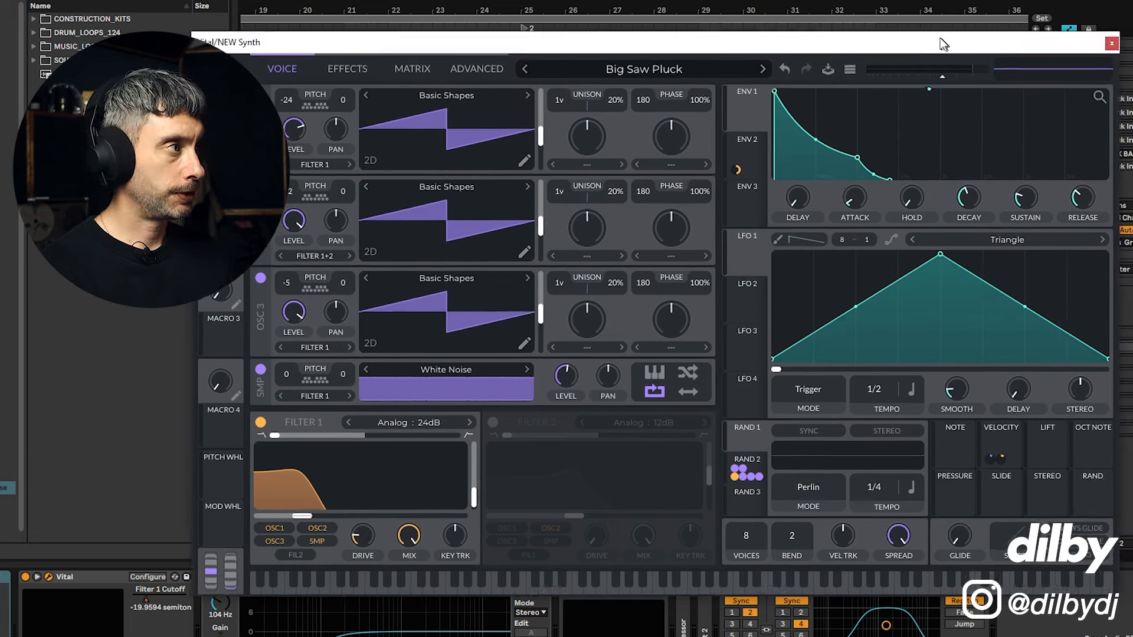
{"action": "key", "text": "space"}
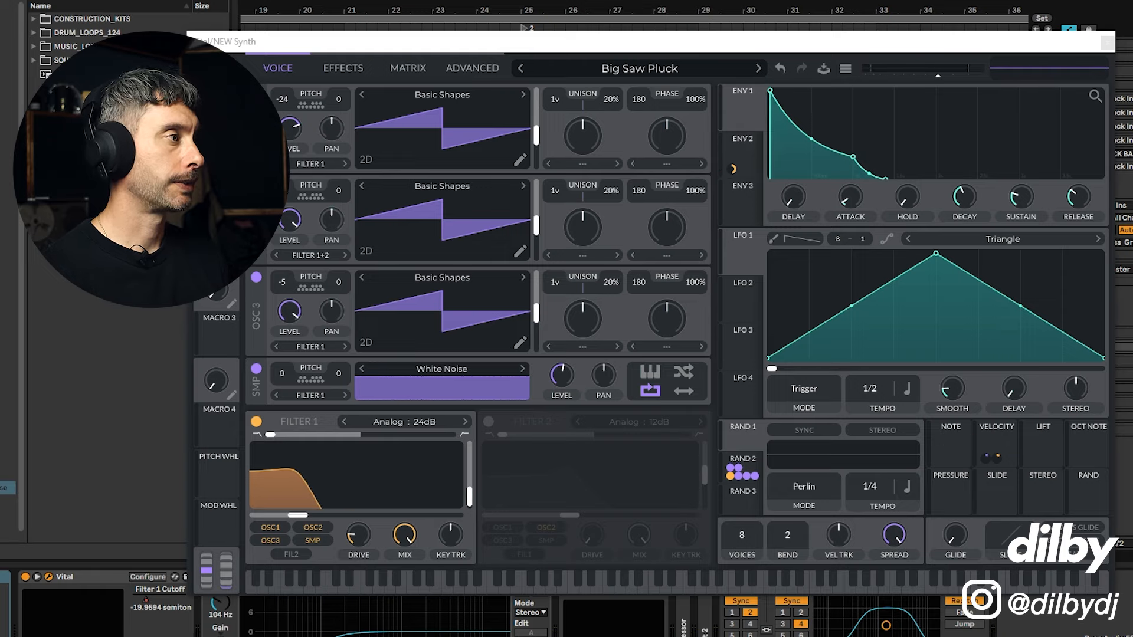
{"action": "left_click_drag", "start_coordinate": [713, 44], "coordinate": [763, 46]}
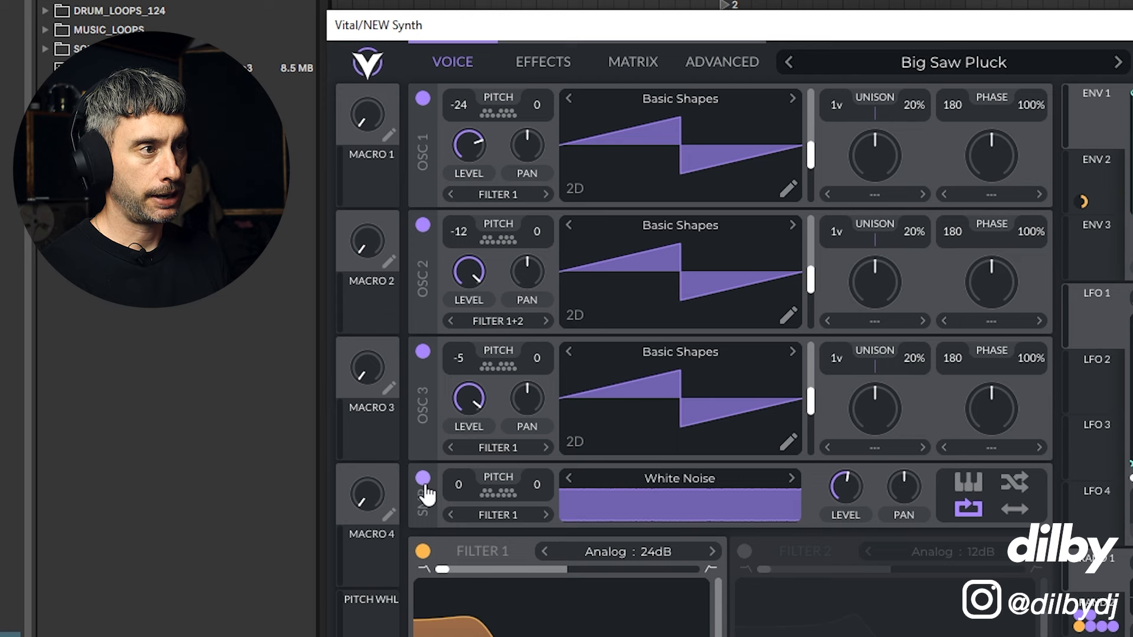
Switch off oscillator 3 and the White Noise sampler in Vital, and switch each back on for comparison.
{"action": "left_click", "coordinate": [422, 351]}
{"action": "left_click", "coordinate": [423, 478]}
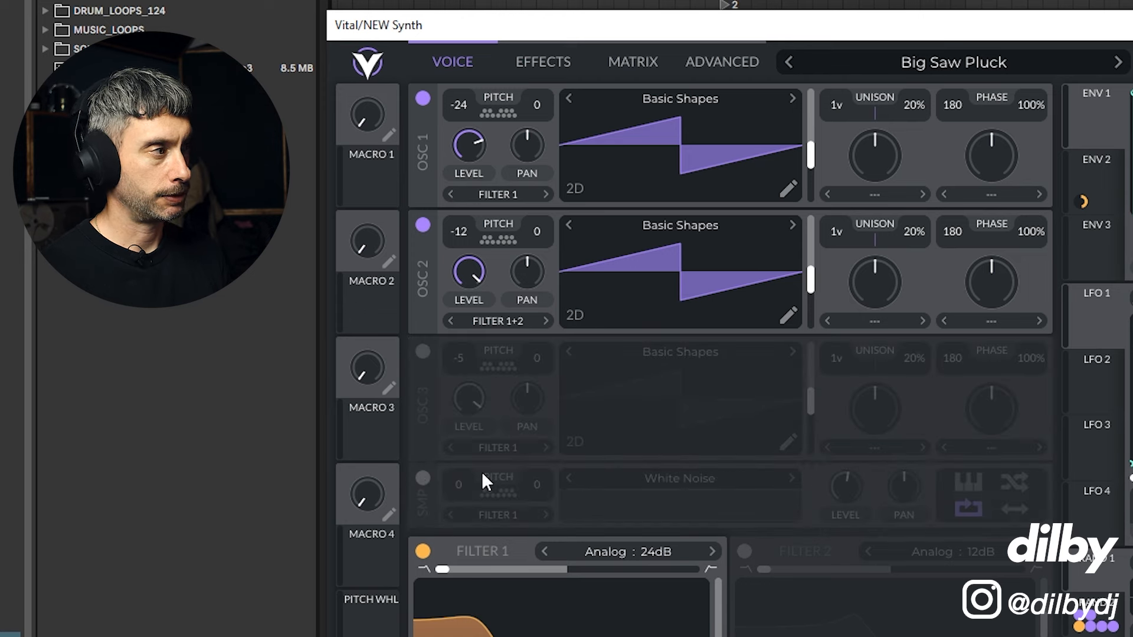
{"action": "left_click", "coordinate": [422, 352]}
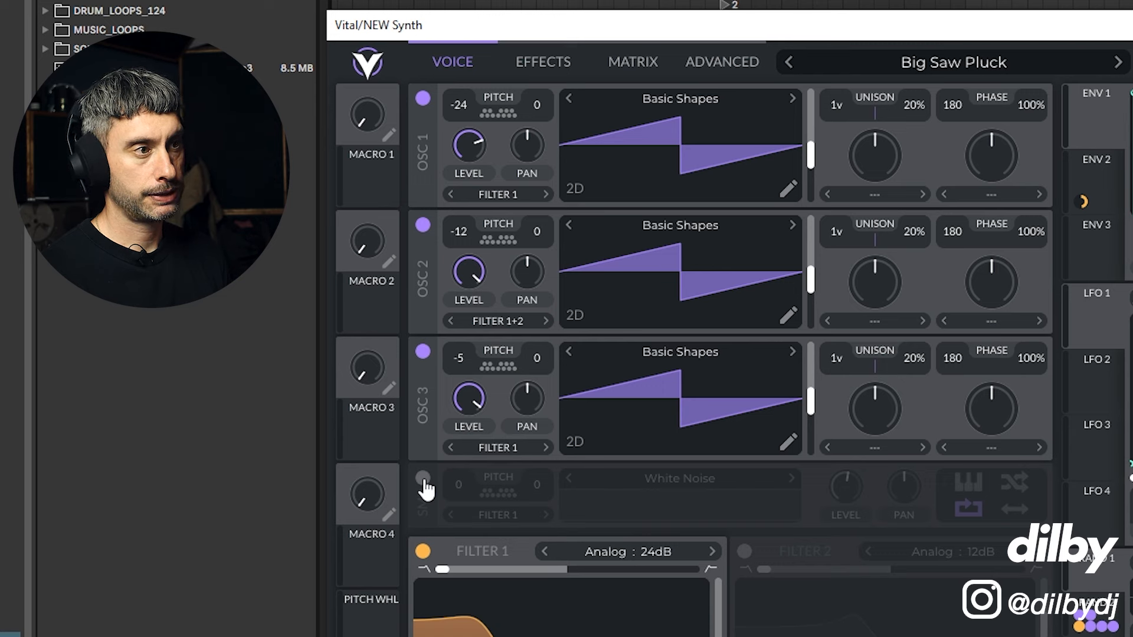
{"action": "left_click", "coordinate": [423, 478]}
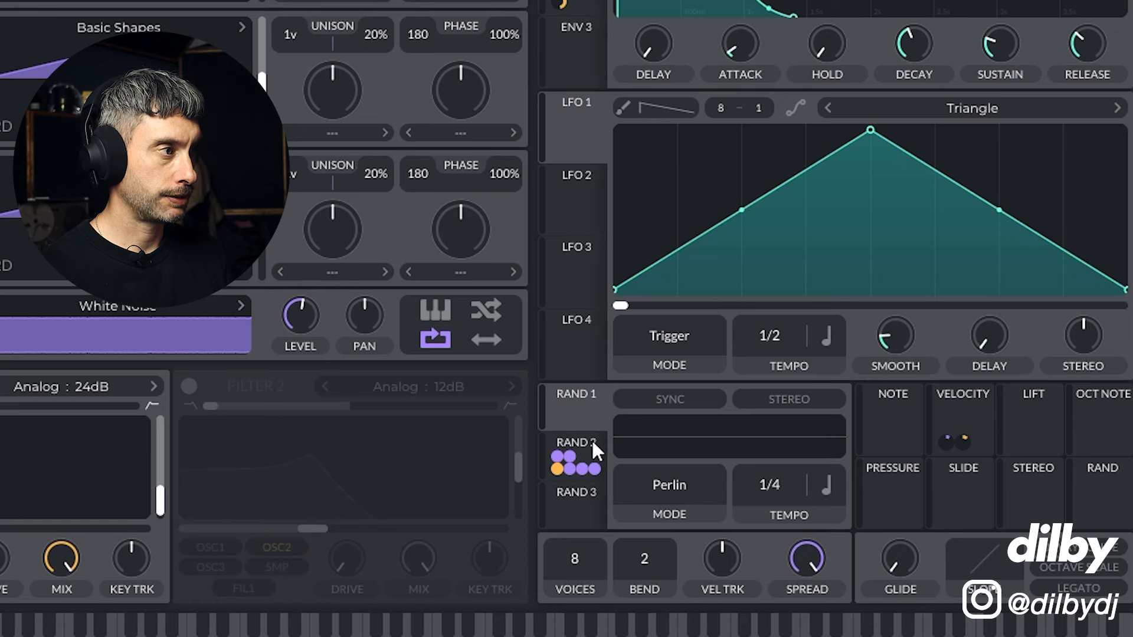
Inspect the Random 2 modulation source in Vital and close the plug-in window.
{"action": "left_click", "coordinate": [591, 441]}
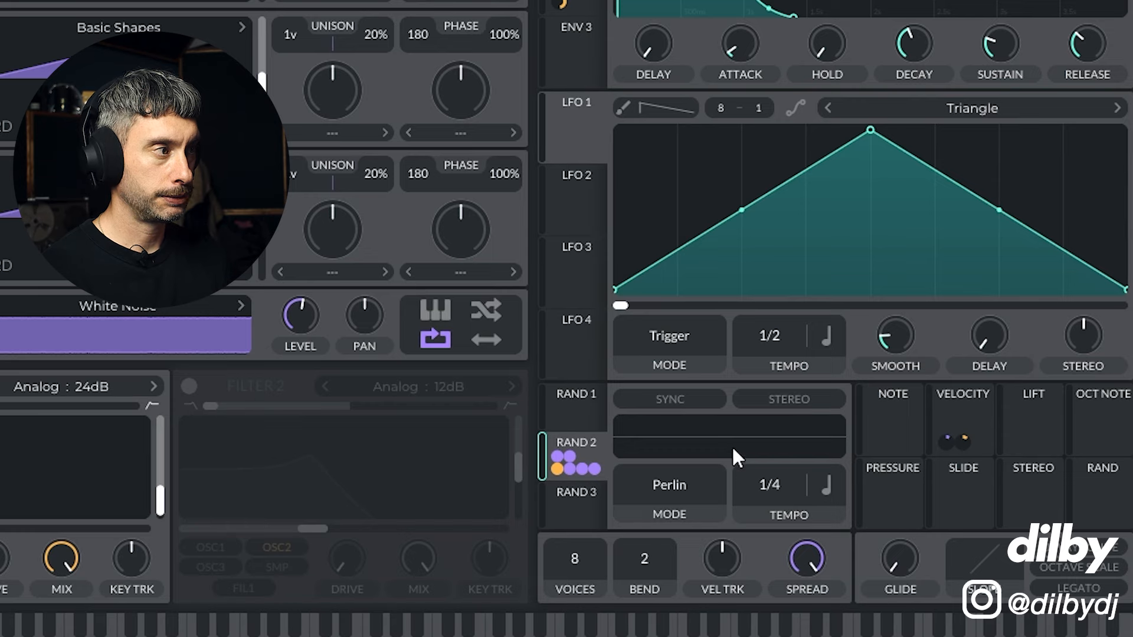
{"action": "left_click", "coordinate": [560, 464]}
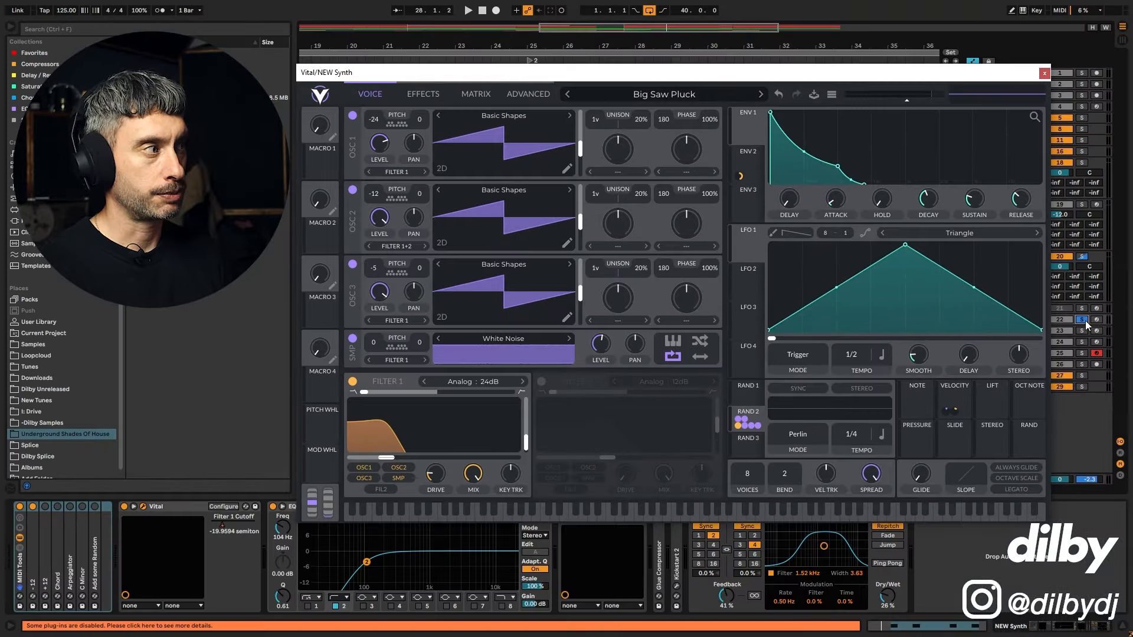
{"action": "left_click", "coordinate": [1044, 73]}
During playback of the full mix, deactivate the Synth track and activate NEW Synth in its place.
{"action": "key", "text": "space"}
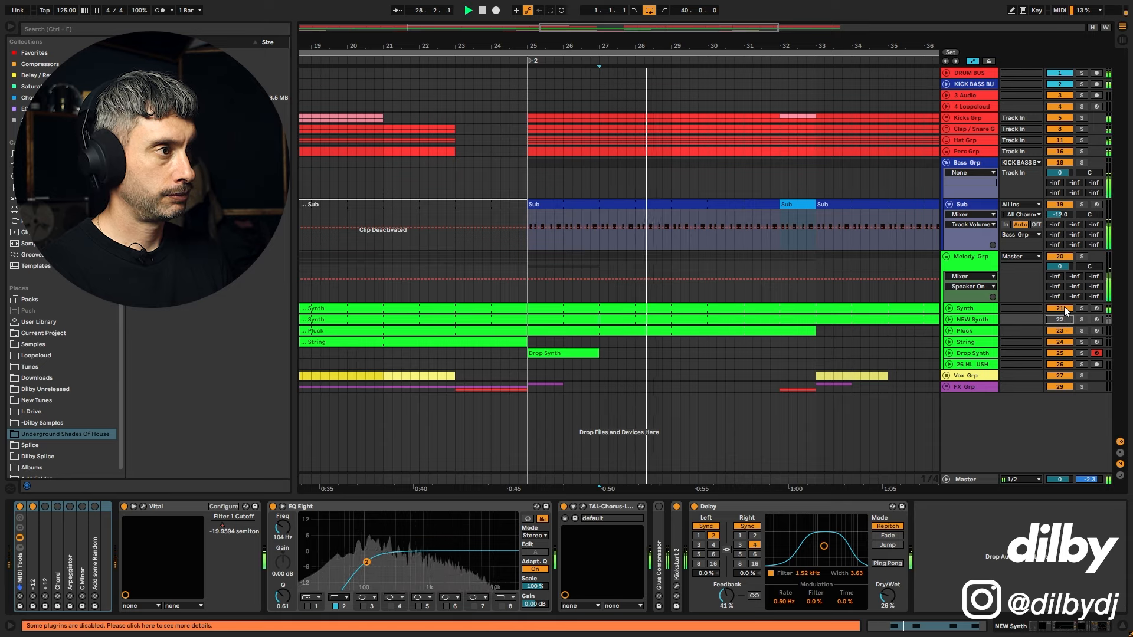
{"action": "left_click", "coordinate": [1061, 308]}
{"action": "left_click", "coordinate": [1062, 319]}
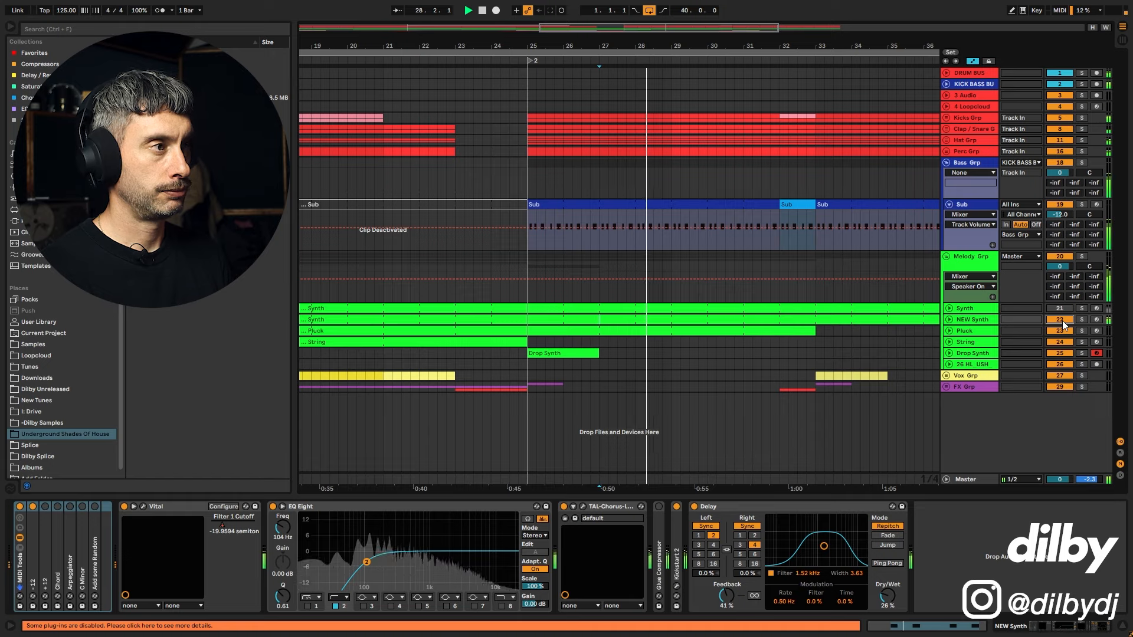
{"action": "left_click_drag", "start_coordinate": [707, 30], "coordinate": [707, 6]}
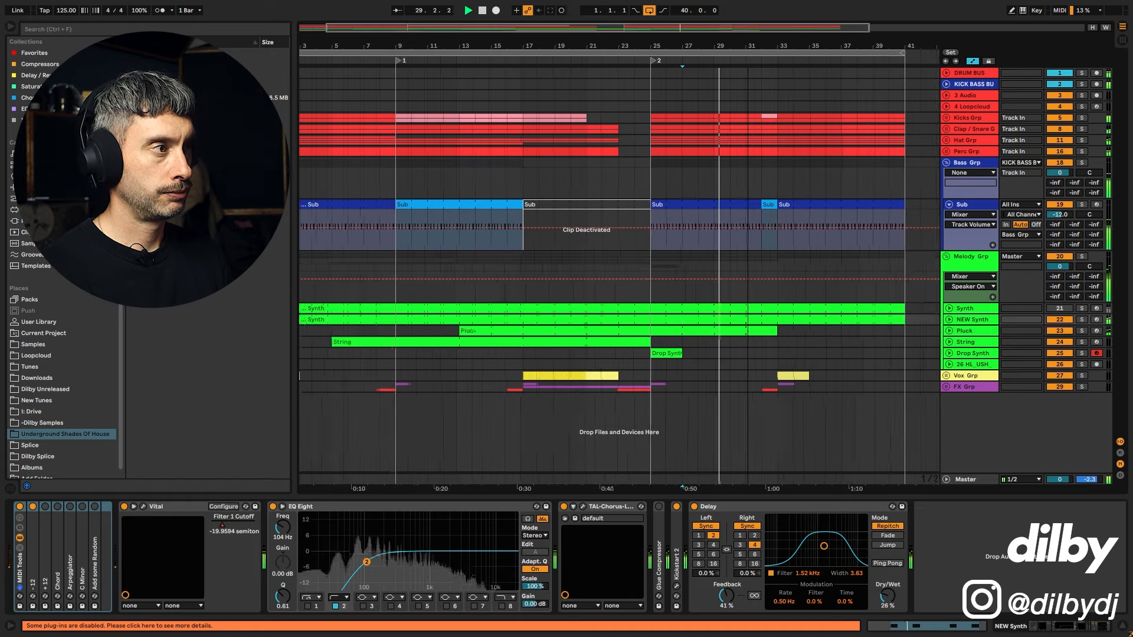
Show the Sub track's device chain and solo the Sub track.
{"action": "left_click", "coordinate": [969, 309]}
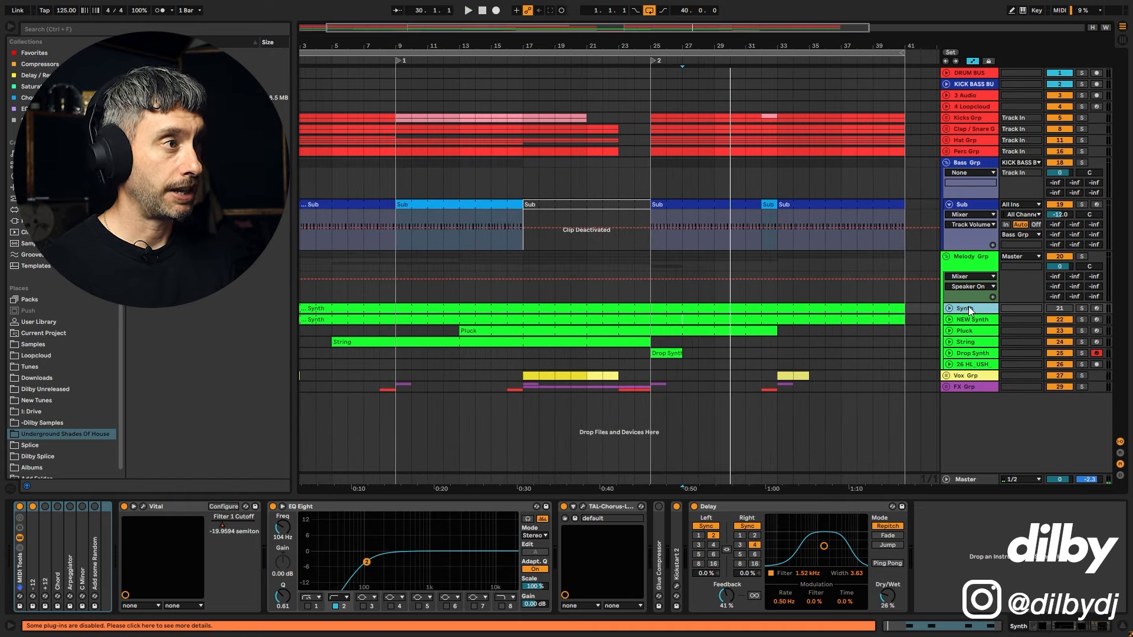
{"action": "left_click", "coordinate": [982, 202]}
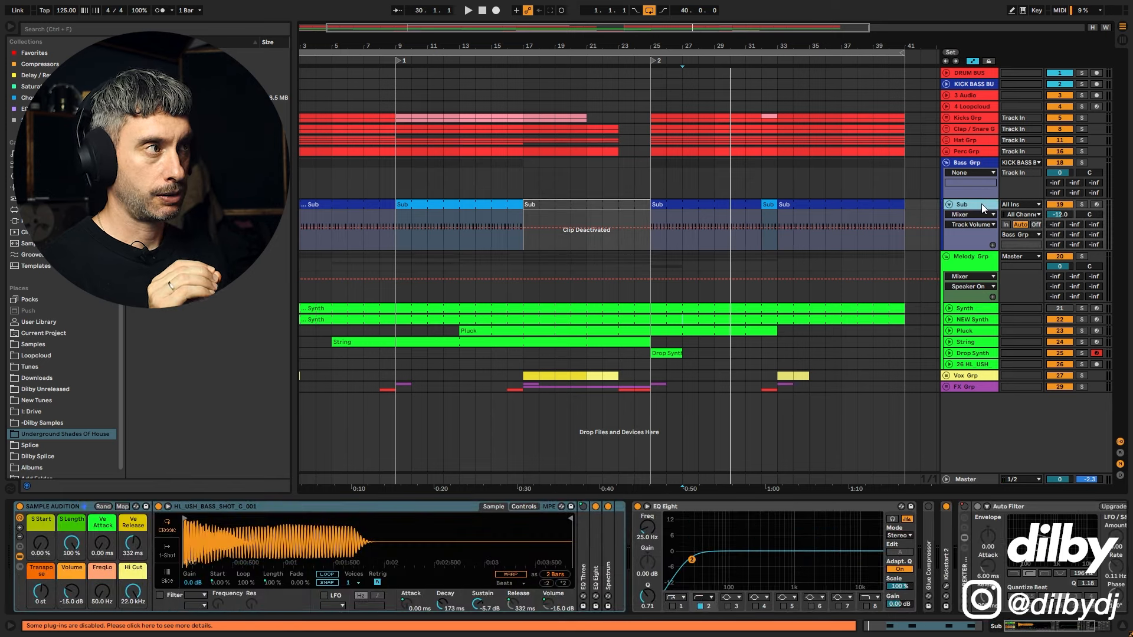
{"action": "left_click", "coordinate": [692, 214]}
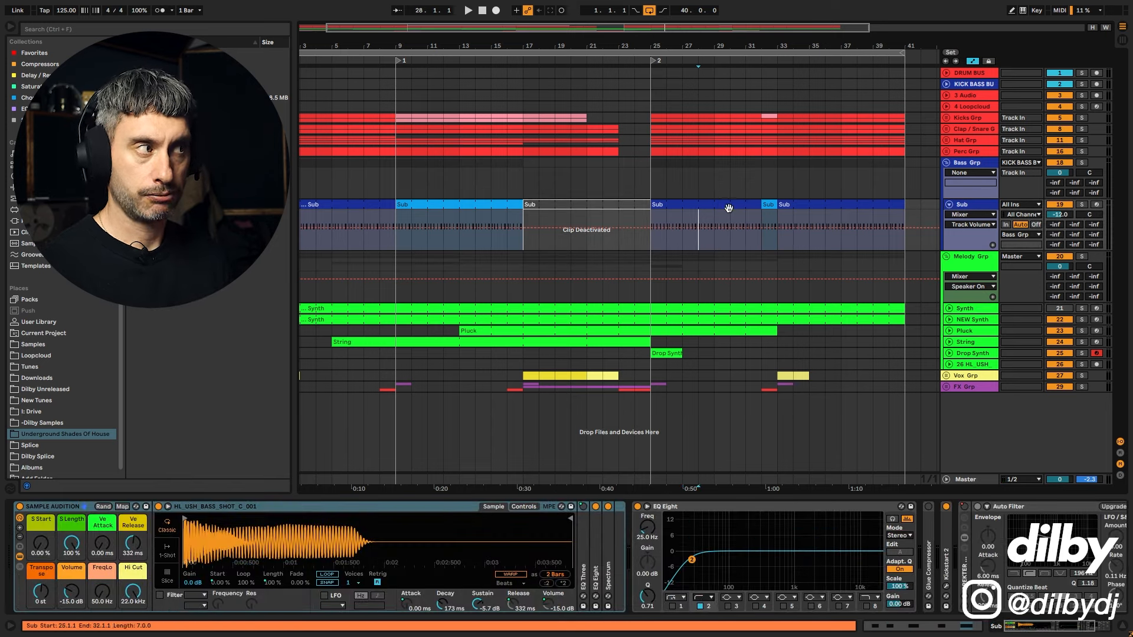
{"action": "left_click", "coordinate": [1059, 205]}
{"action": "left_click", "coordinate": [1081, 204]}
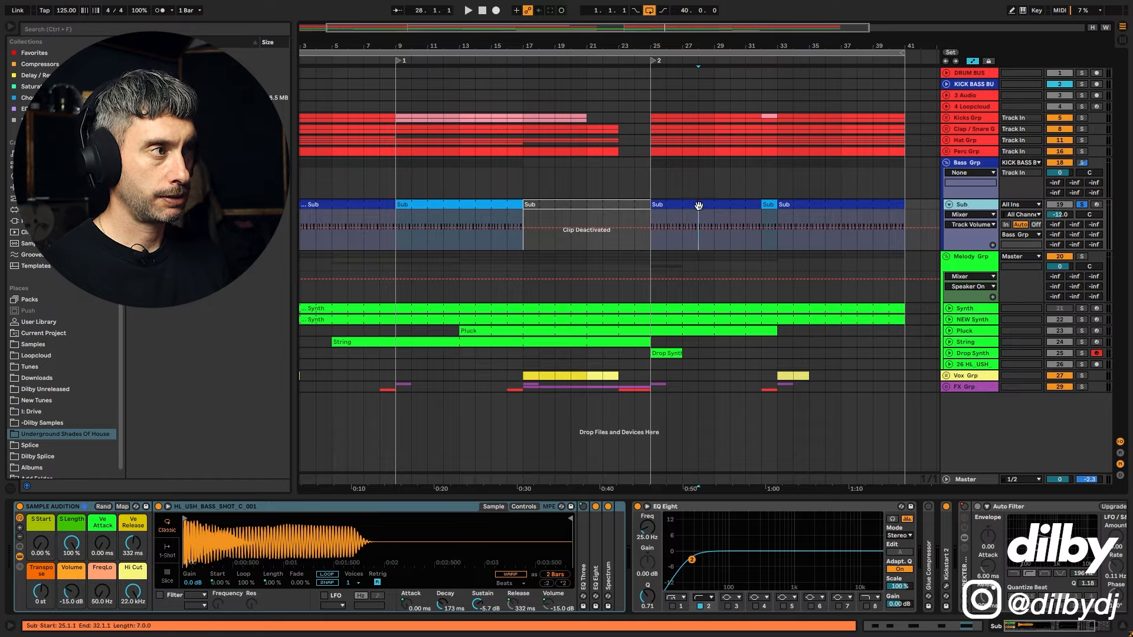
Examine the notes of the Sub clip at bar 27, return to its device chain, and play the soloed track.
{"action": "left_click", "coordinate": [682, 218]}
{"action": "key", "text": "shift+Tab"}
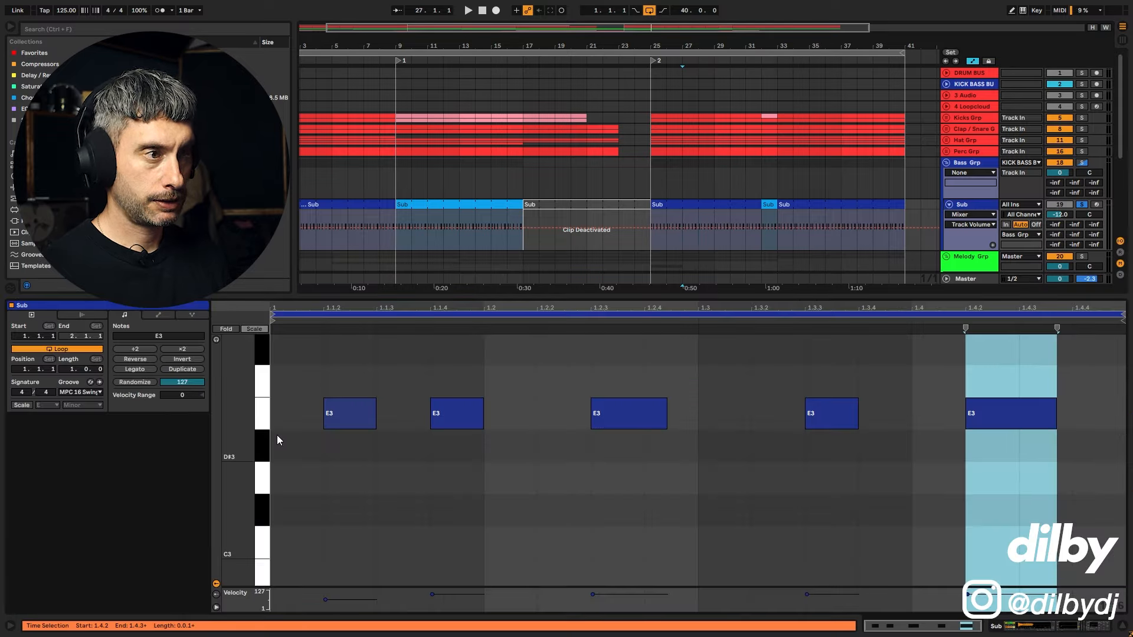
{"action": "key", "text": "shift+Tab"}
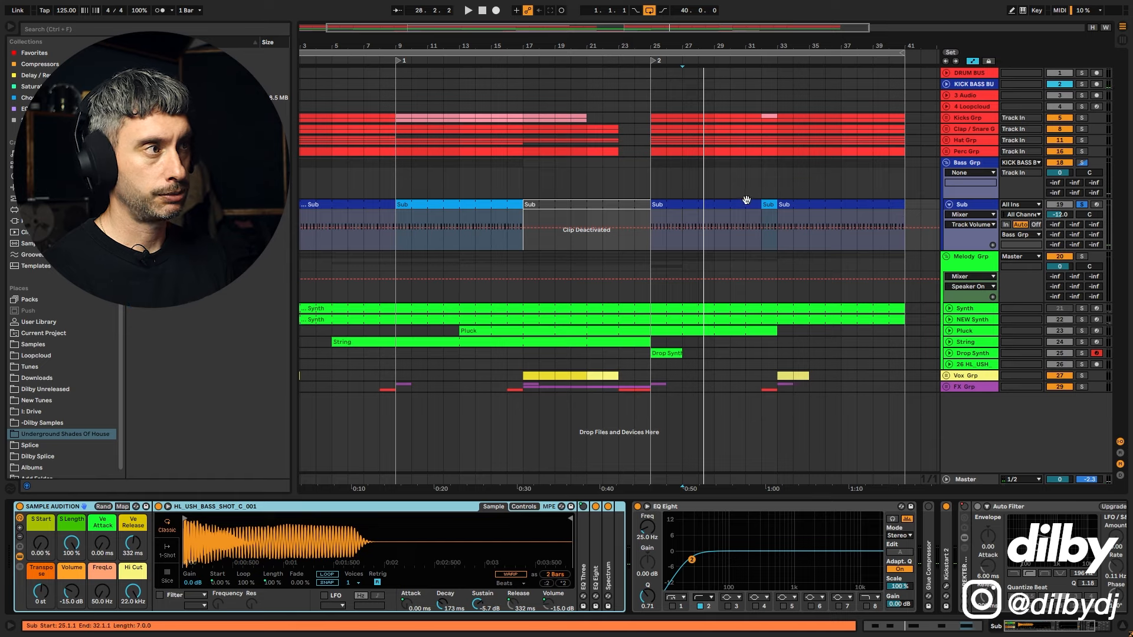
{"action": "key", "text": "space"}
Unfold the Perc Grp to show the Perc Loop track, and open the Sub clip's notes for comparison.
{"action": "left_click_drag", "start_coordinate": [684, 211], "coordinate": [696, 211]}
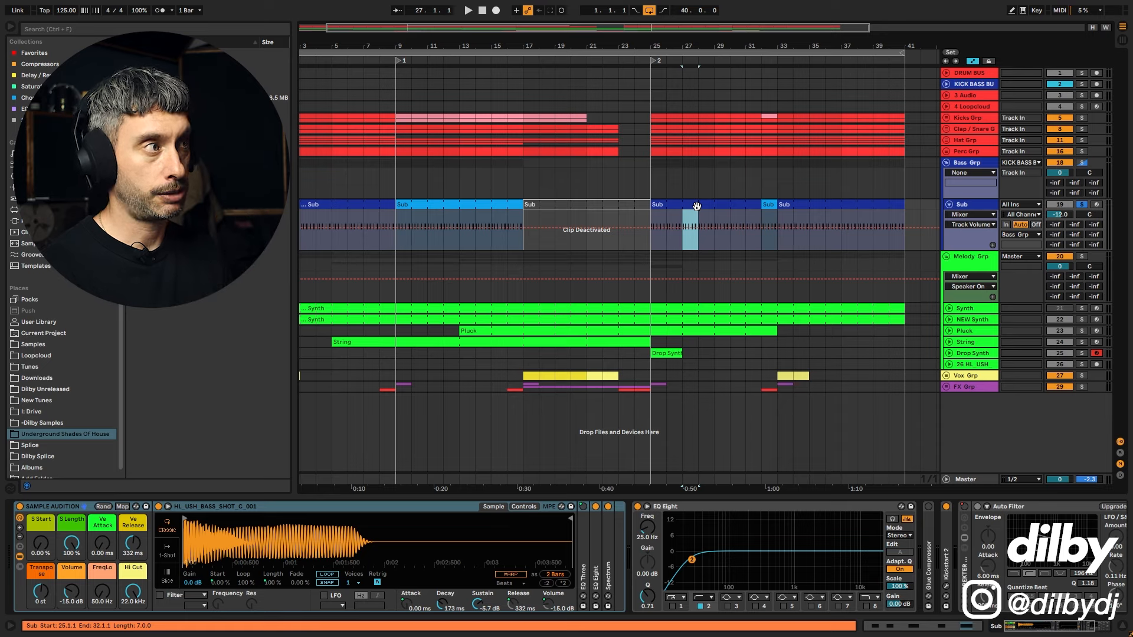
{"action": "left_click", "coordinate": [947, 152]}
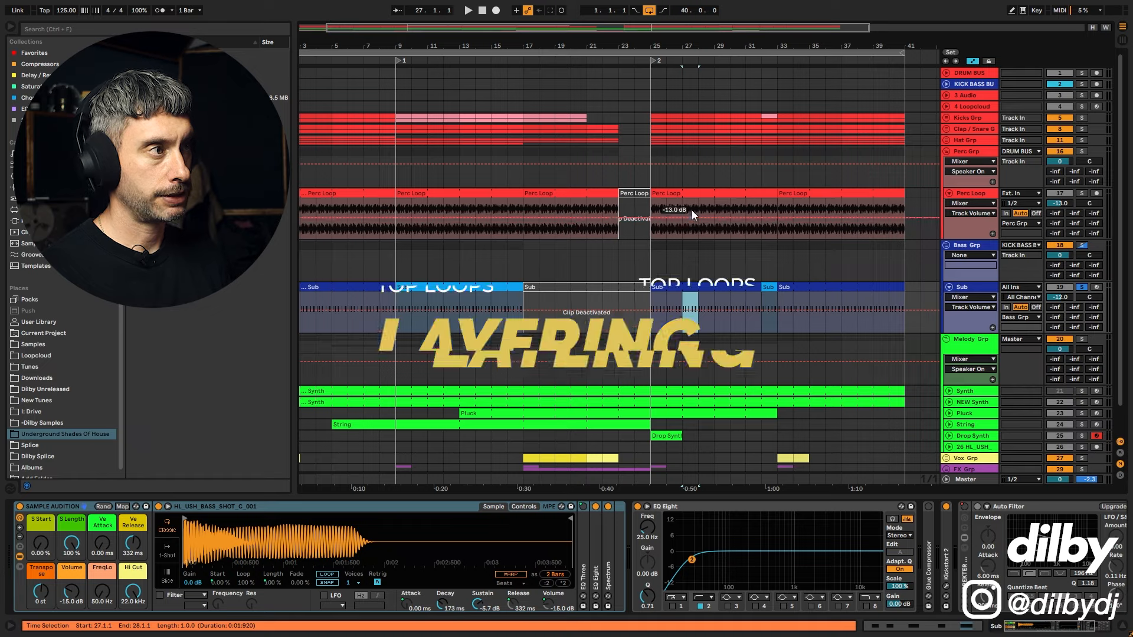
{"action": "left_click_drag", "start_coordinate": [680, 200], "coordinate": [707, 194]}
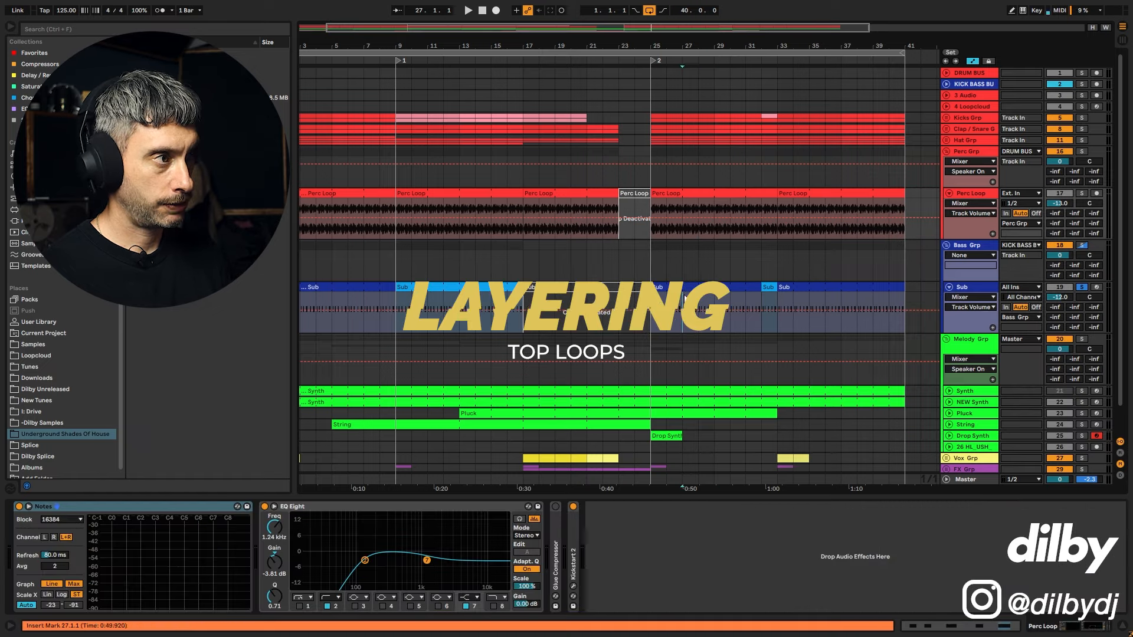
{"action": "double_click", "coordinate": [701, 313]}
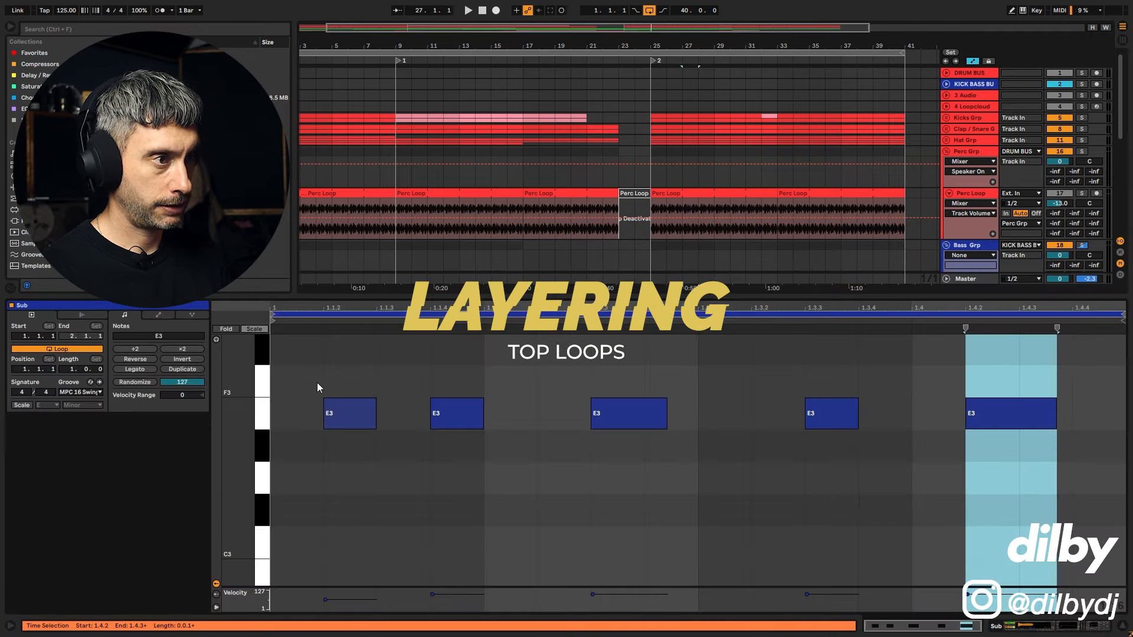
Examine the Perc Loop clip's hits at 1.1.4, 1.2.3 and 1.4.3, and play the track in solo.
{"action": "left_click", "coordinate": [688, 229]}
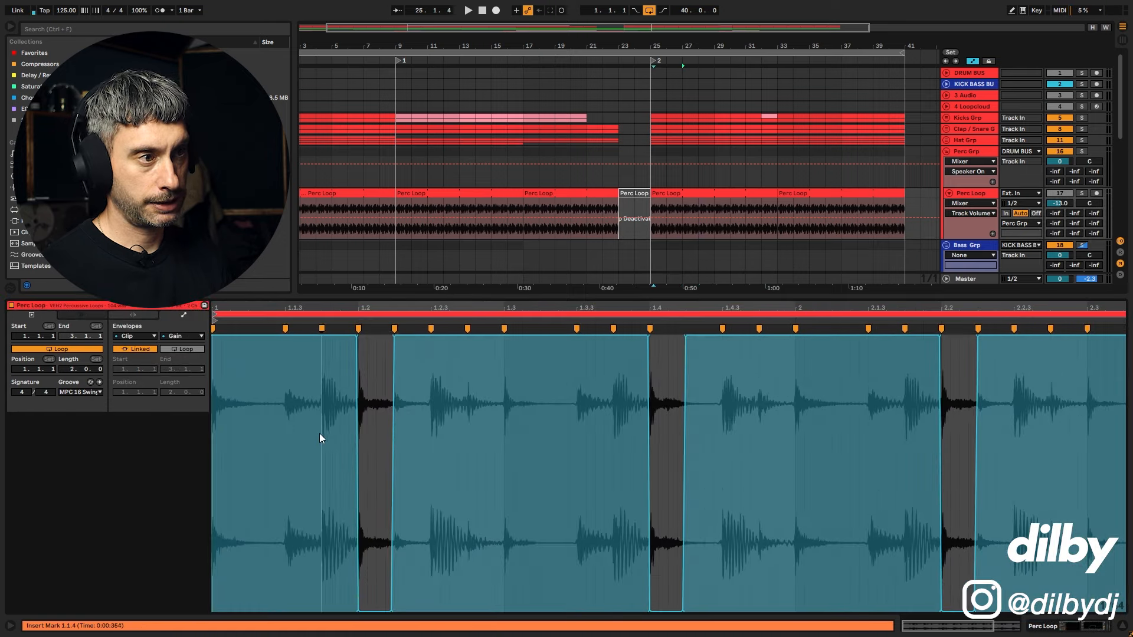
{"action": "left_click_drag", "start_coordinate": [319, 437], "coordinate": [348, 429]}
{"action": "left_click_drag", "start_coordinate": [430, 428], "coordinate": [472, 436]}
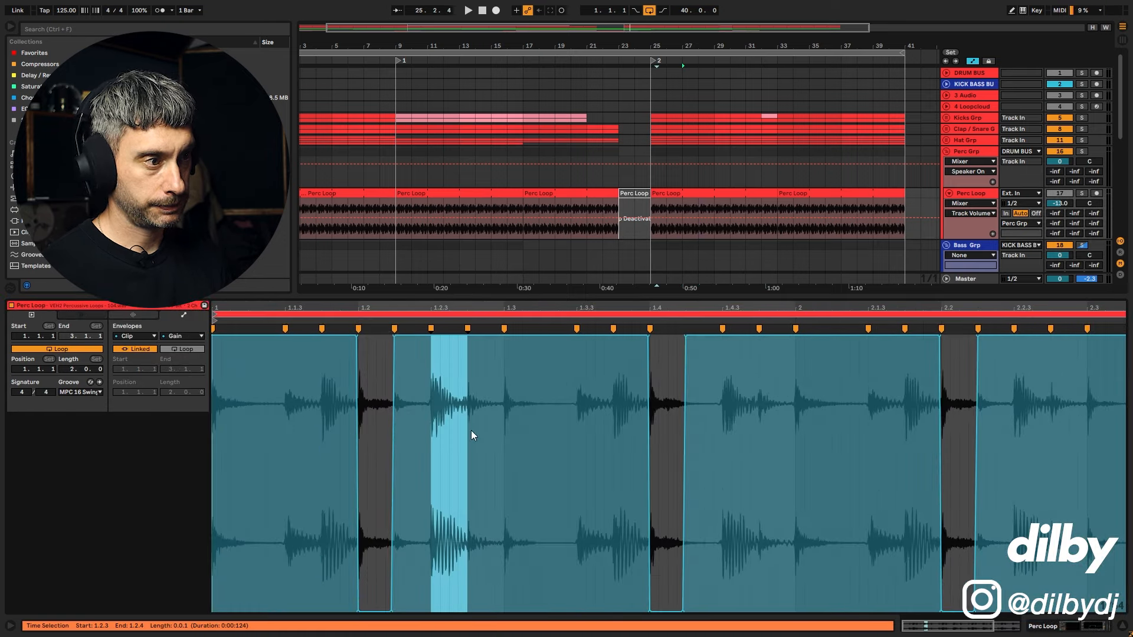
{"action": "left_click_drag", "start_coordinate": [723, 466], "coordinate": [770, 473]}
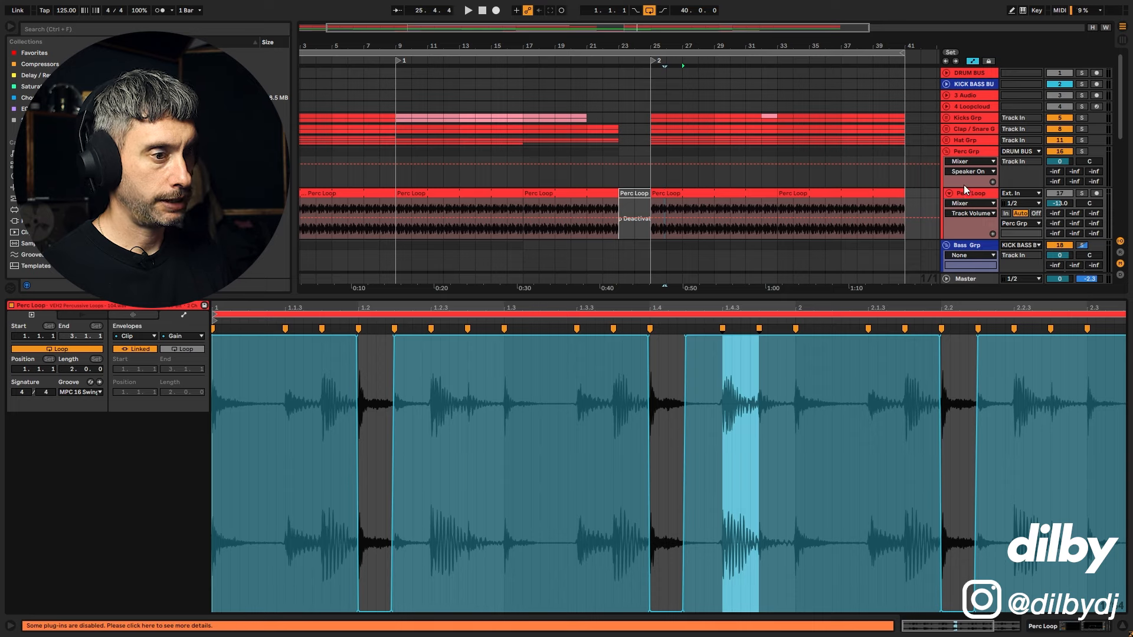
{"action": "key", "text": "space"}
{"action": "left_click", "coordinate": [1081, 194]}
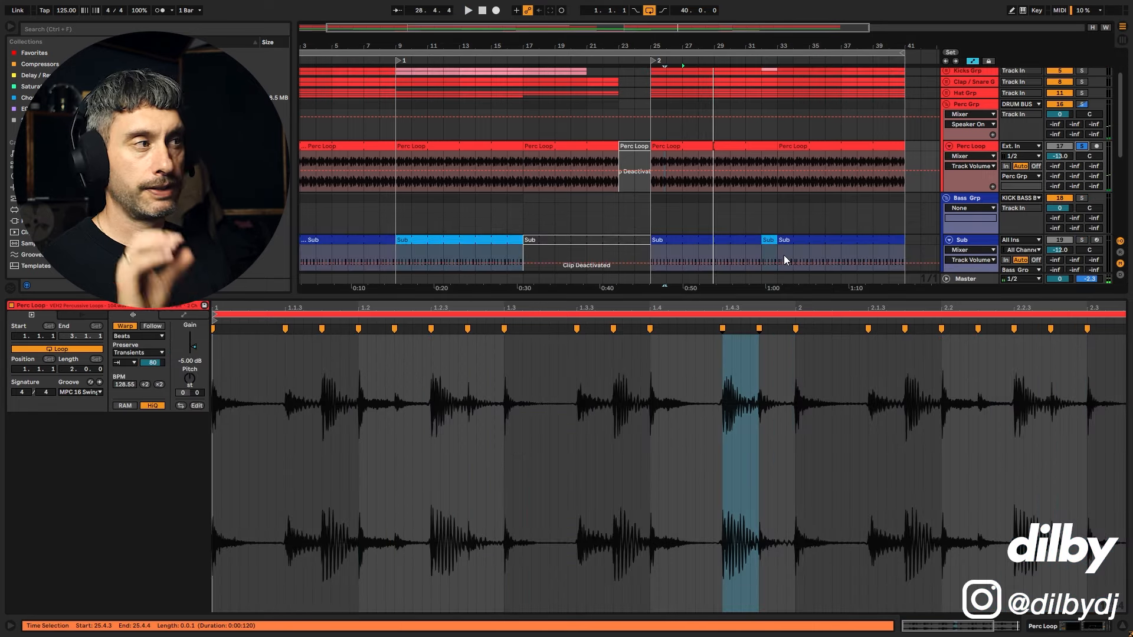
Open the Synth clip and mark its E3 notes from 1.1.4 onward to compare their rhythm with the Perc Loop.
{"action": "scroll", "coordinate": [884, 230], "scroll_direction": "down", "scroll_amount": 4}
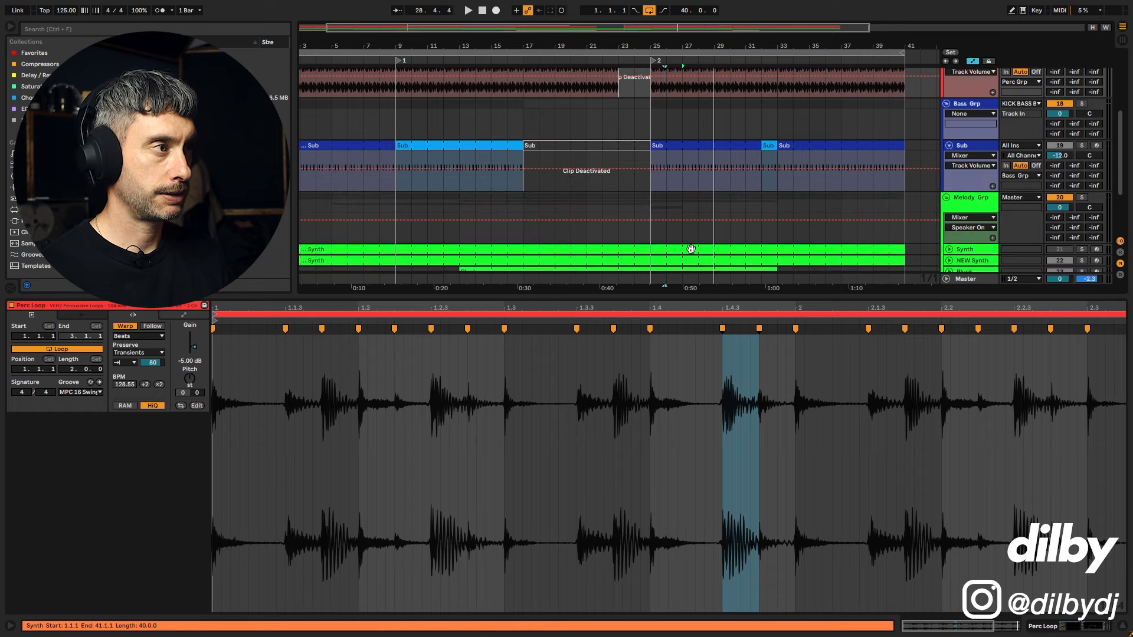
{"action": "left_click", "coordinate": [691, 249]}
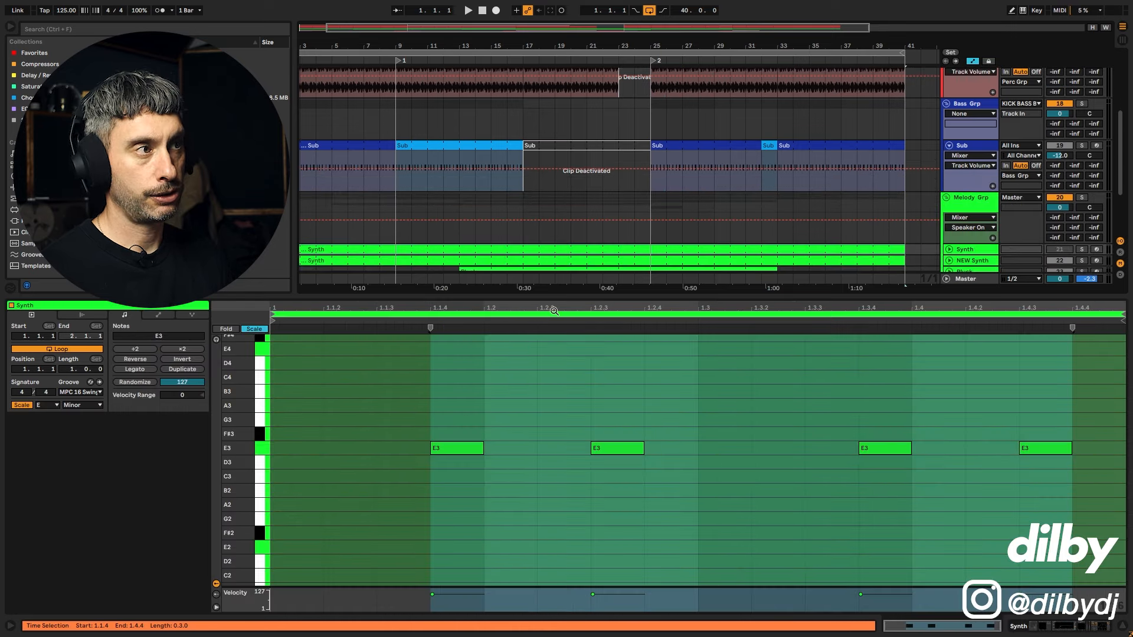
{"action": "left_click_drag", "start_coordinate": [417, 424], "coordinate": [1075, 470]}
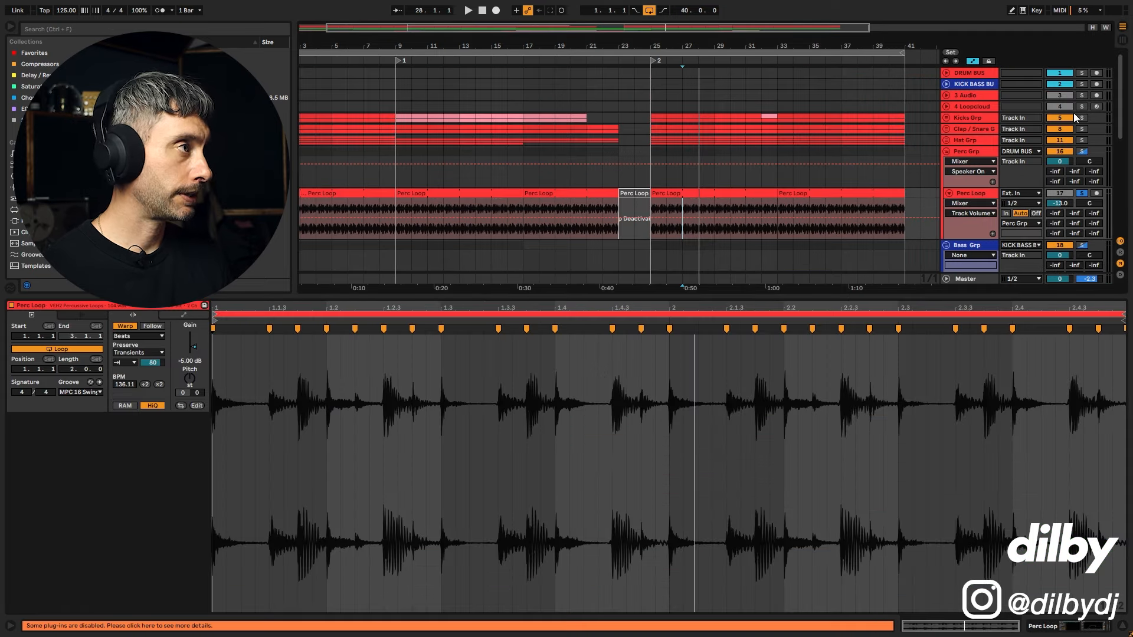
Play the Kicks Grp, Sub and Perc Loop together, taking the Perc Loop out of solo and back in to compare the groove.
{"action": "key", "text": "space"}
{"action": "scroll", "coordinate": [749, 153], "scroll_direction": "down", "scroll_amount": 2}
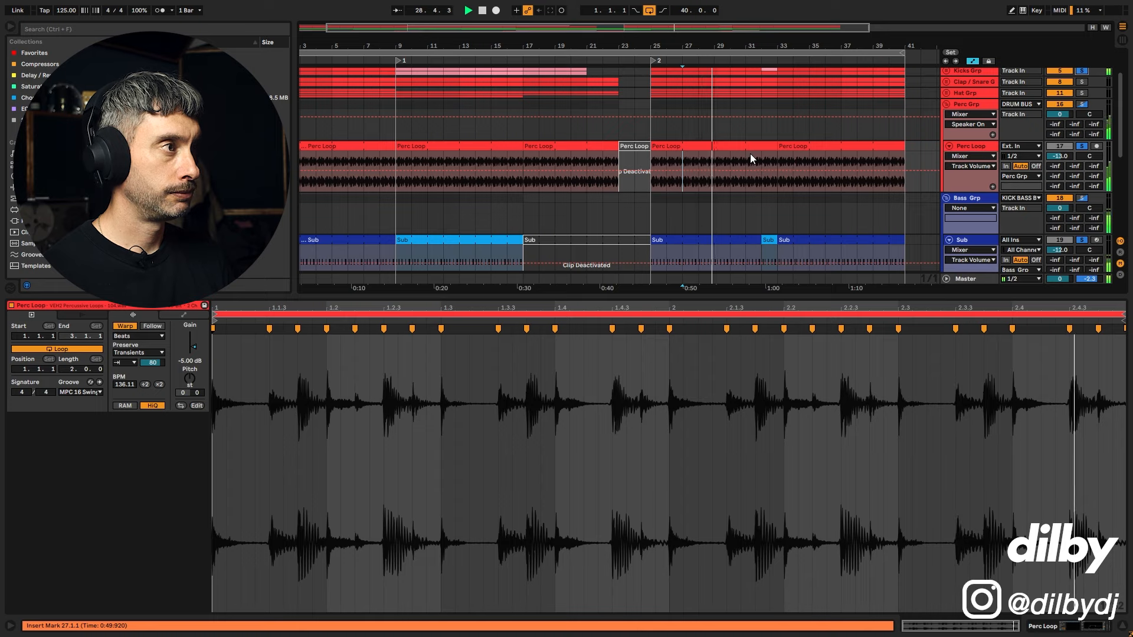
{"action": "scroll", "coordinate": [750, 153], "scroll_direction": "down", "scroll_amount": 2}
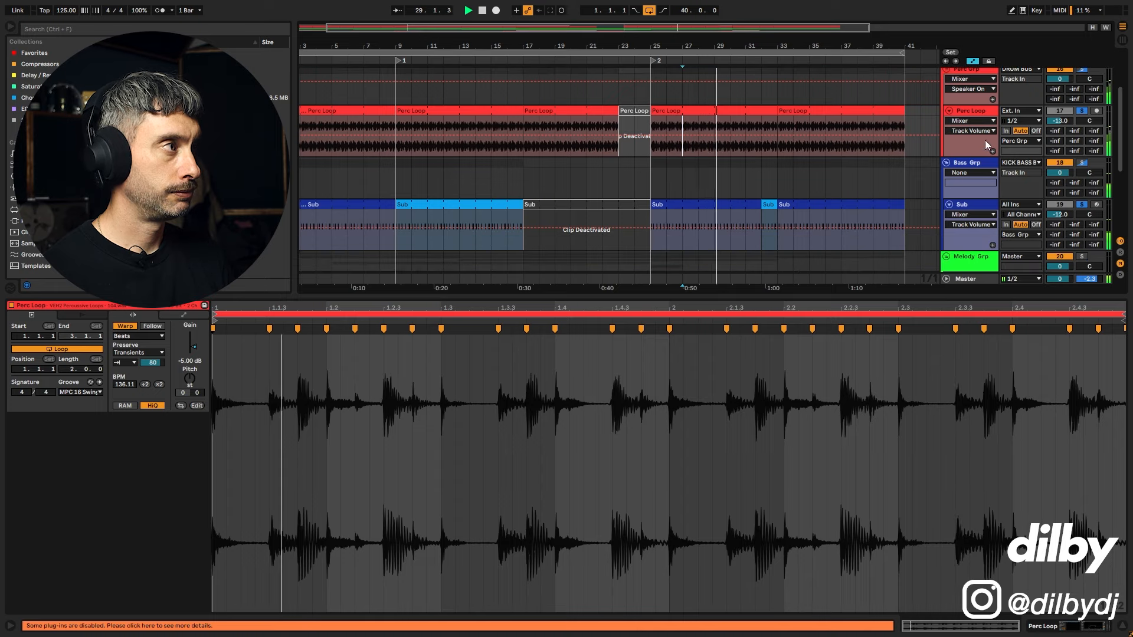
{"action": "left_click", "coordinate": [1084, 111]}
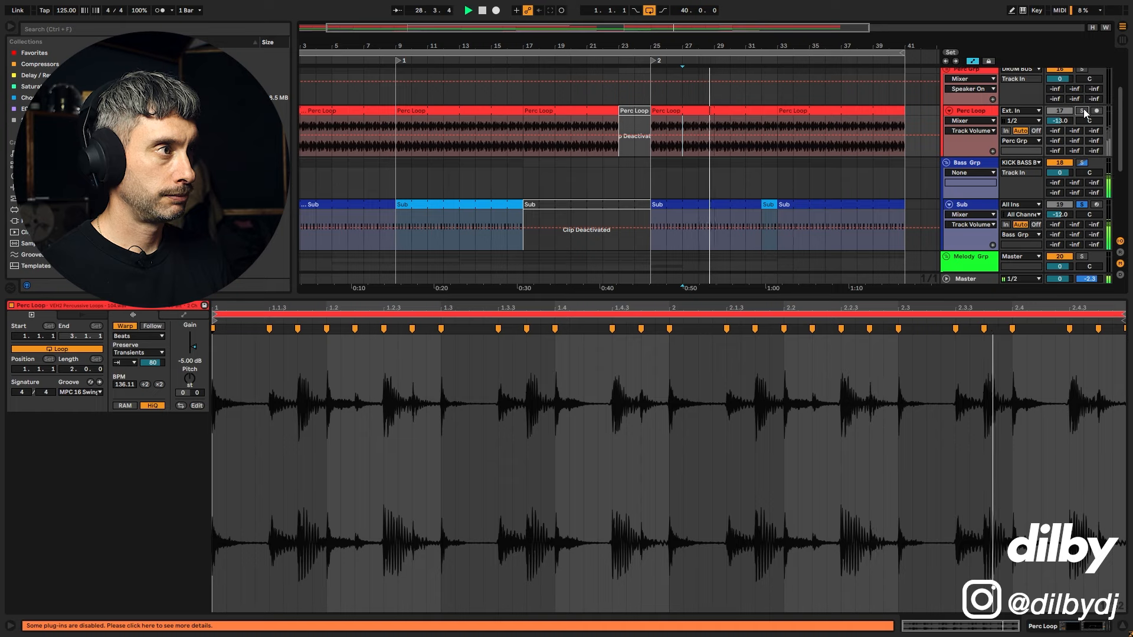
{"action": "left_click", "coordinate": [1083, 111]}
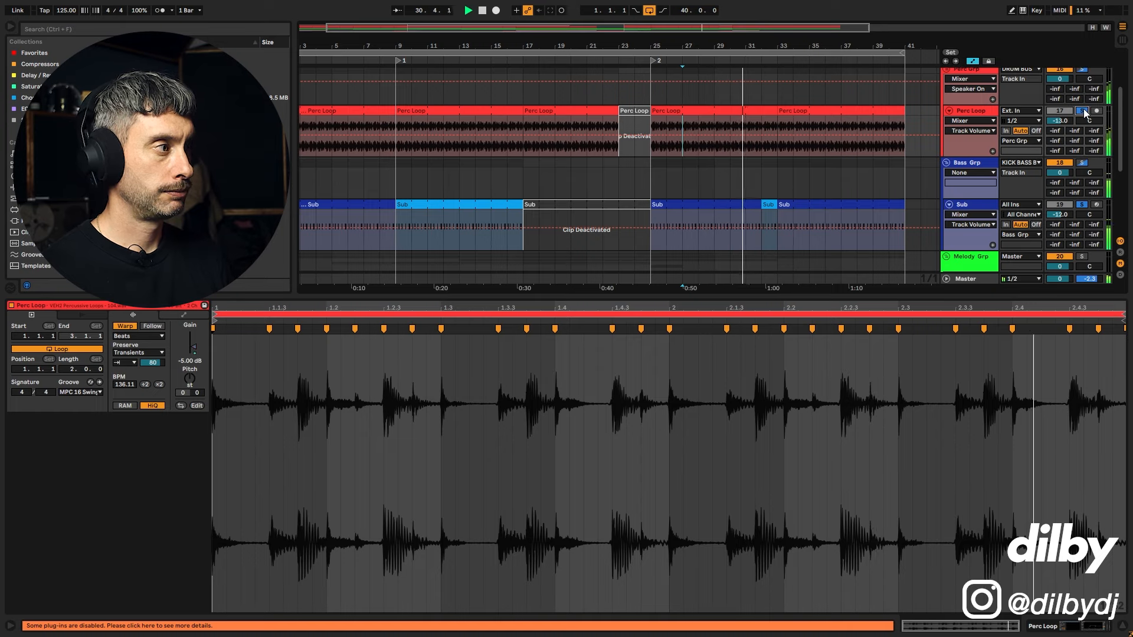
{"action": "key", "text": "space"}
Add the Synth track to the soloed tracks and play it together with the Sub, kicks and Perc Loop.
{"action": "scroll", "coordinate": [952, 96], "scroll_direction": "down", "scroll_amount": 2}
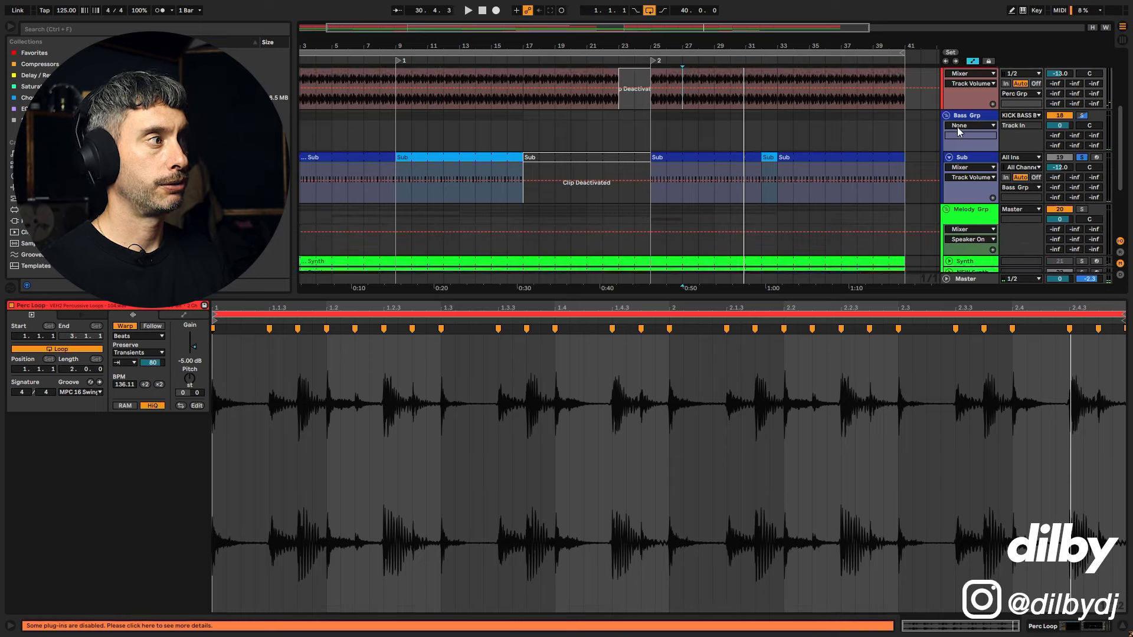
{"action": "scroll", "coordinate": [957, 126], "scroll_direction": "down", "scroll_amount": 1}
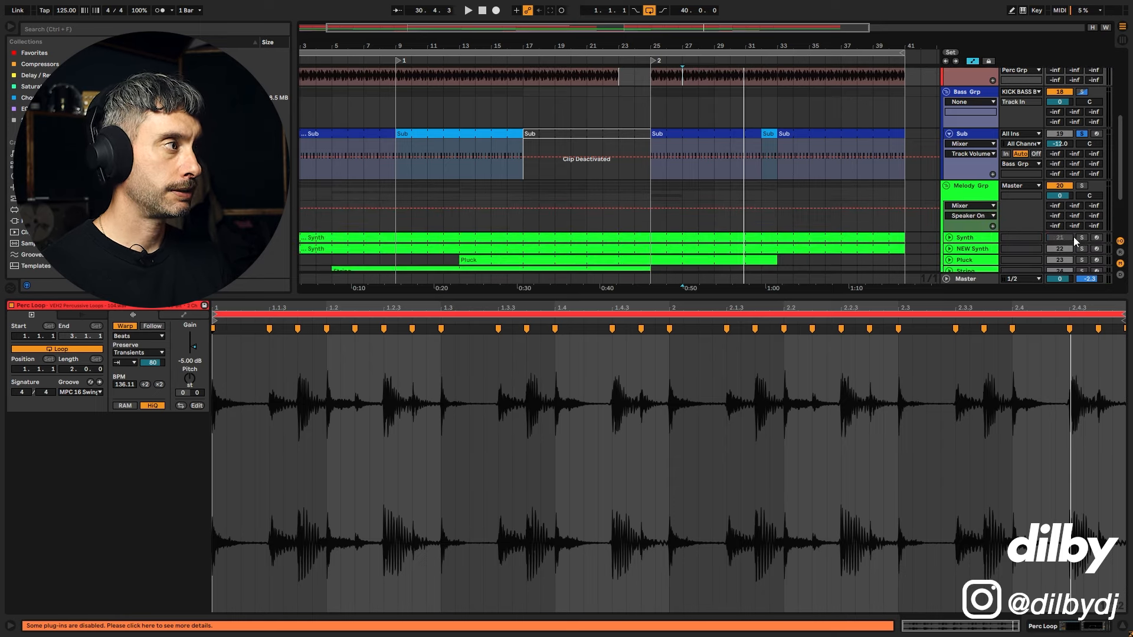
{"action": "left_click", "coordinate": [1080, 237]}
{"action": "key", "text": "space"}
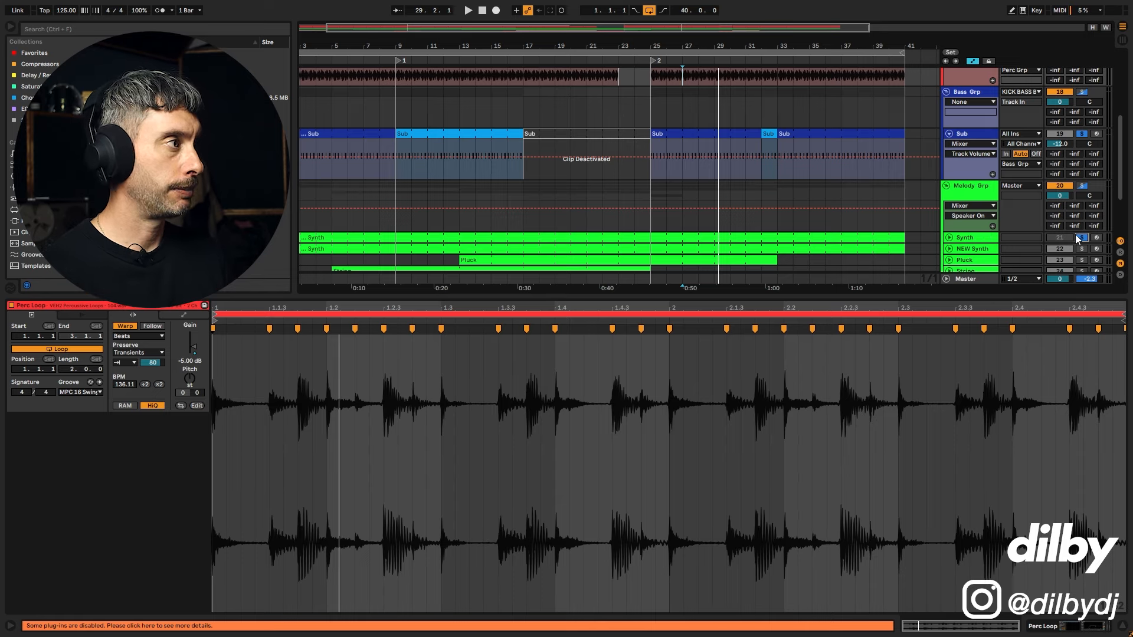
{"action": "key", "text": "space"}
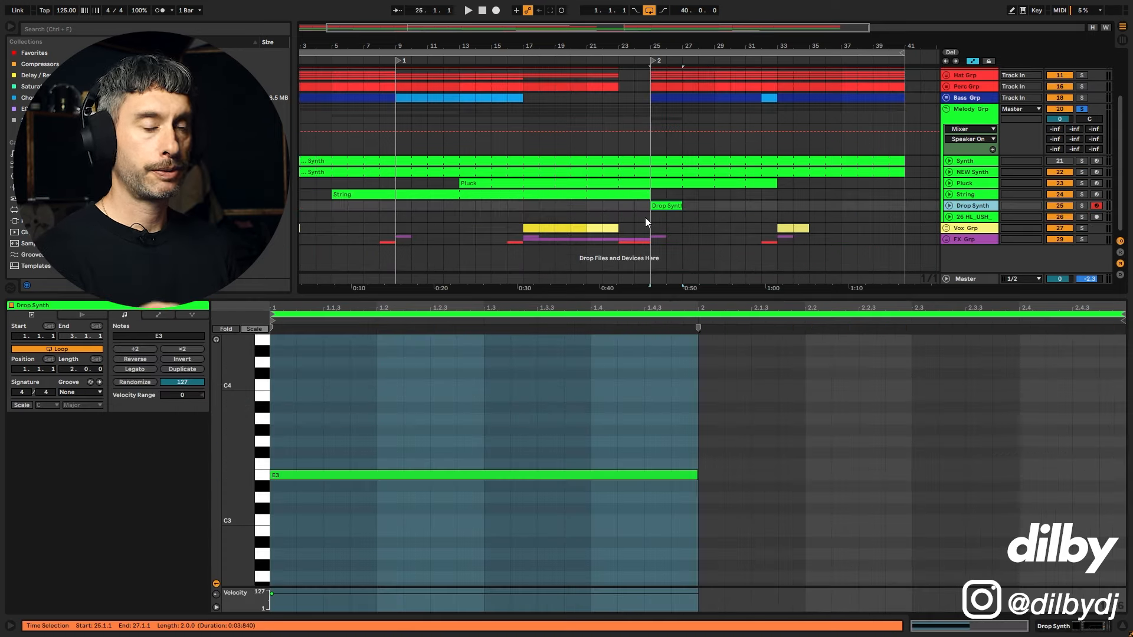
Unfold the Drop Synth track, examine the Moog Pluck preset in its Vital instrument, and close the plug-in window.
{"action": "left_click", "coordinate": [948, 205]}
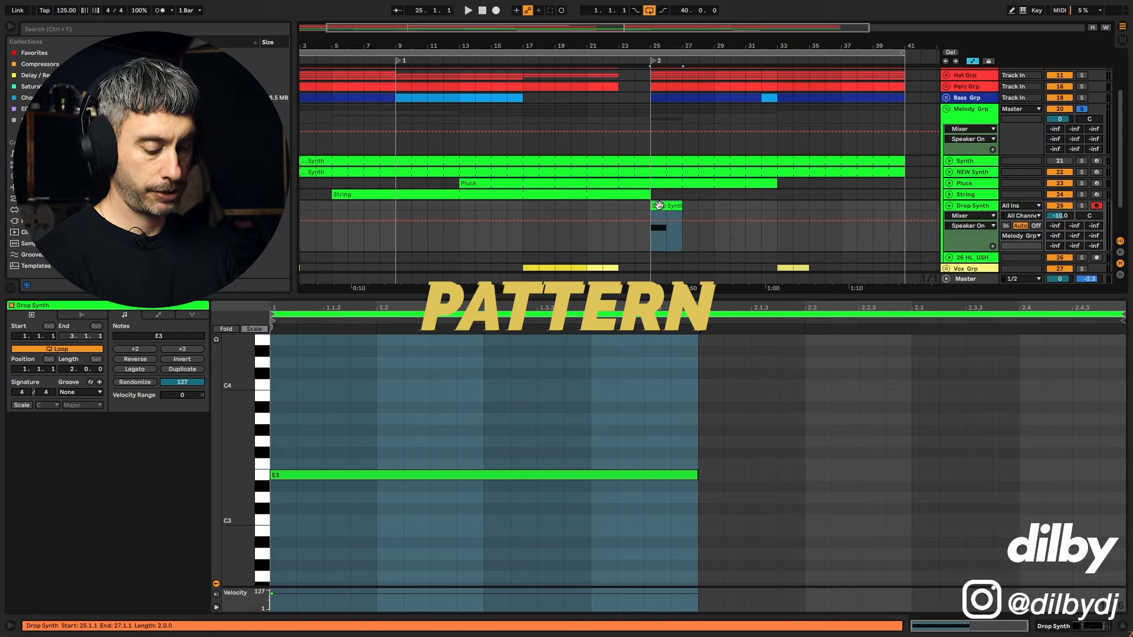
{"action": "key", "text": "shift+Tab"}
{"action": "left_click", "coordinate": [39, 506]}
{"action": "left_click_drag", "start_coordinate": [568, 67], "coordinate": [521, 85]}
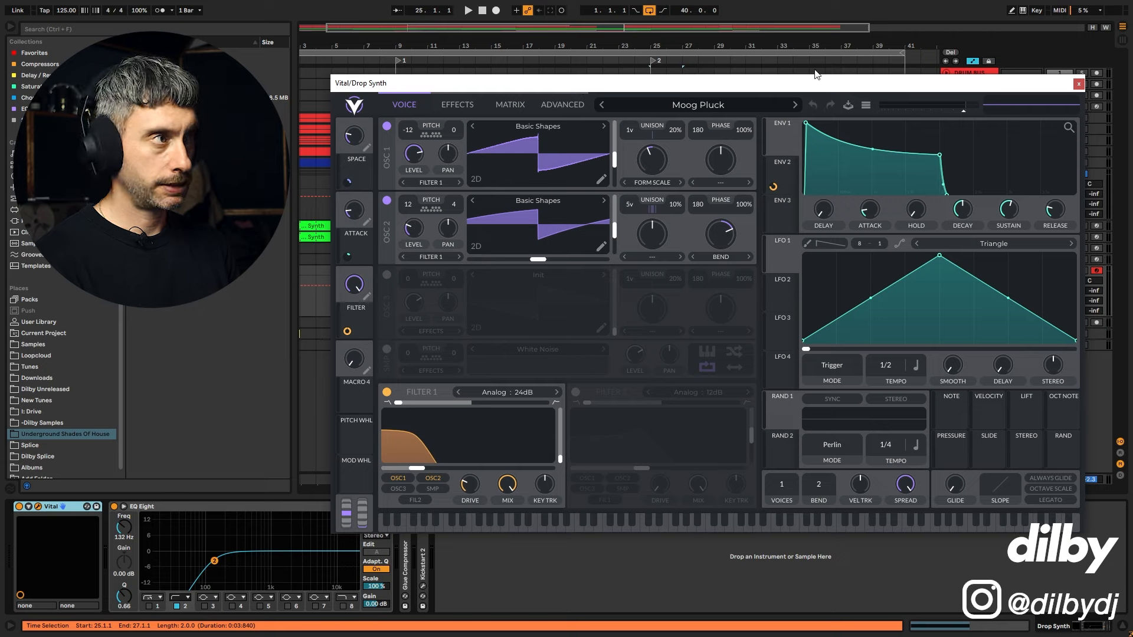
{"action": "left_click", "coordinate": [1077, 84]}
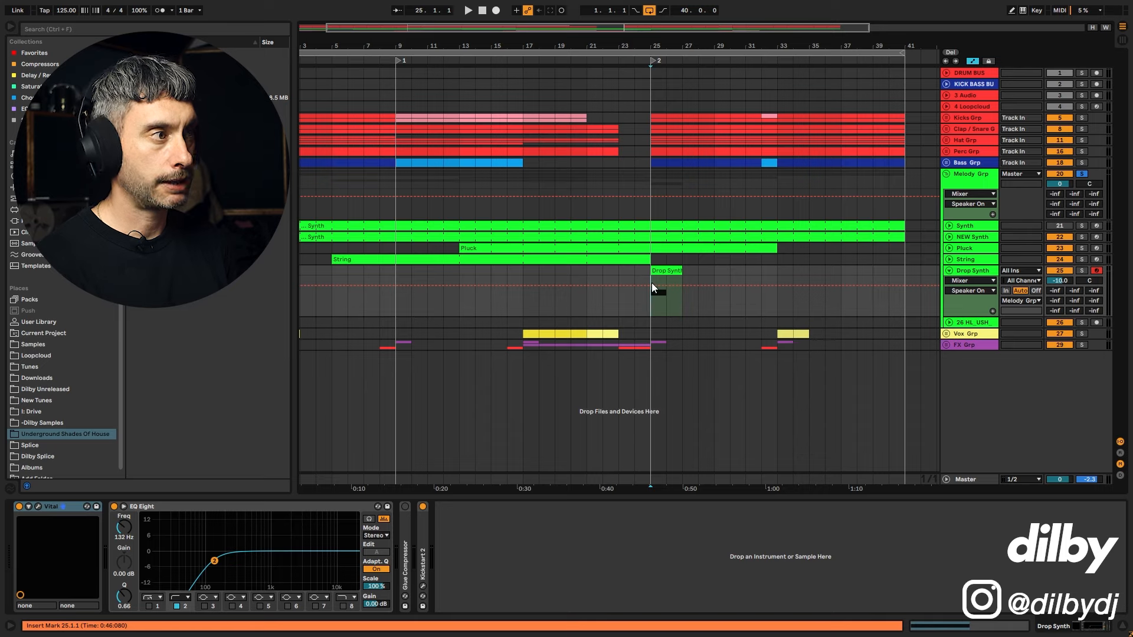
Solo the Drop Synth track and play its clip at bar 25.
{"action": "left_click", "coordinate": [1082, 271]}
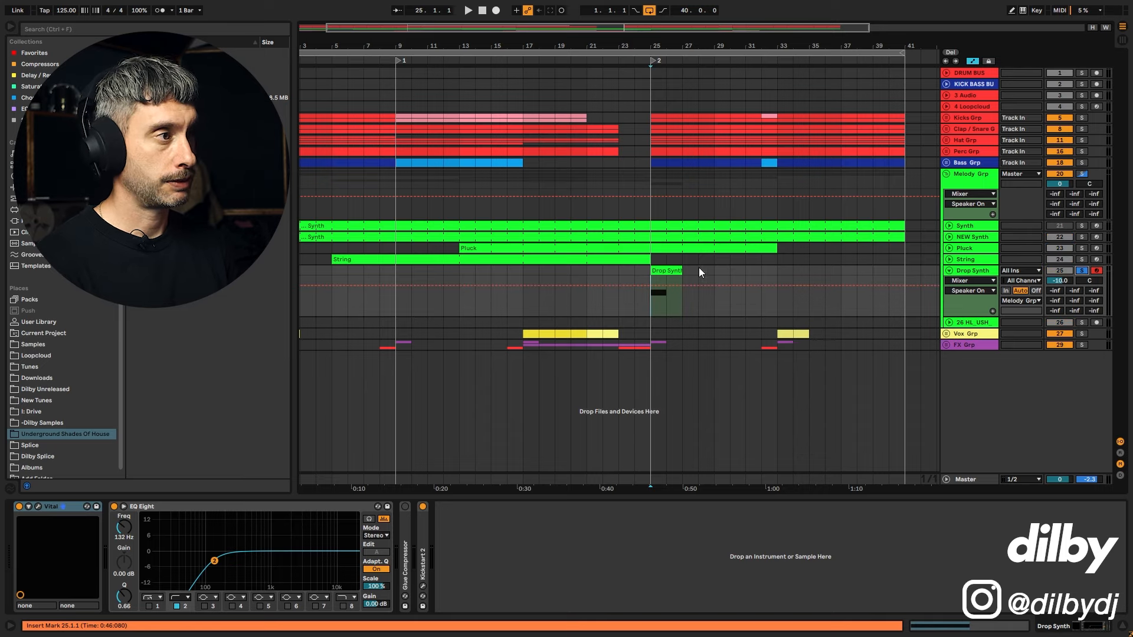
{"action": "left_click", "coordinate": [666, 270]}
{"action": "key", "text": "space"}
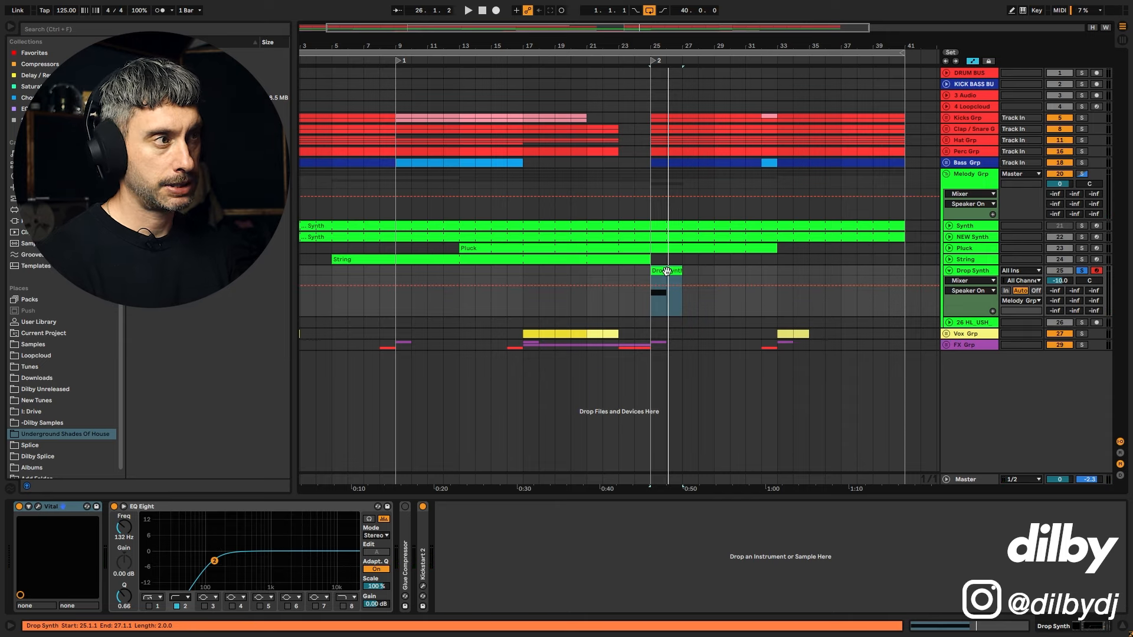
{"action": "key", "text": "space"}
Take the Drop Synth out of solo and play the full arrangement from bar 23 into the drop.
{"action": "left_click", "coordinate": [617, 302]}
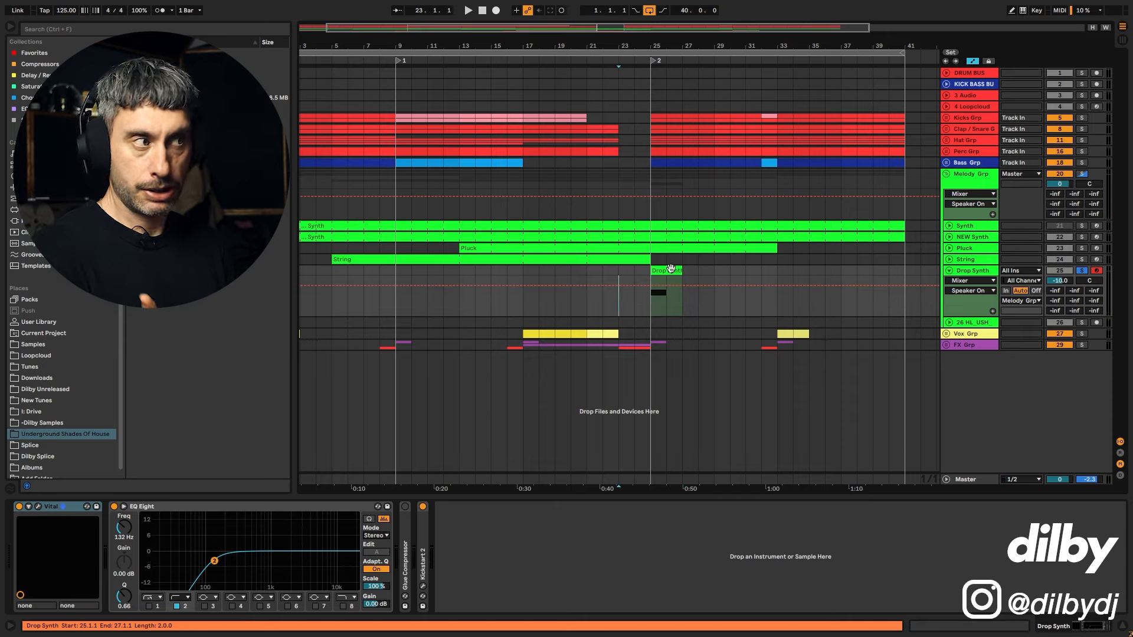
{"action": "left_click", "coordinate": [670, 270]}
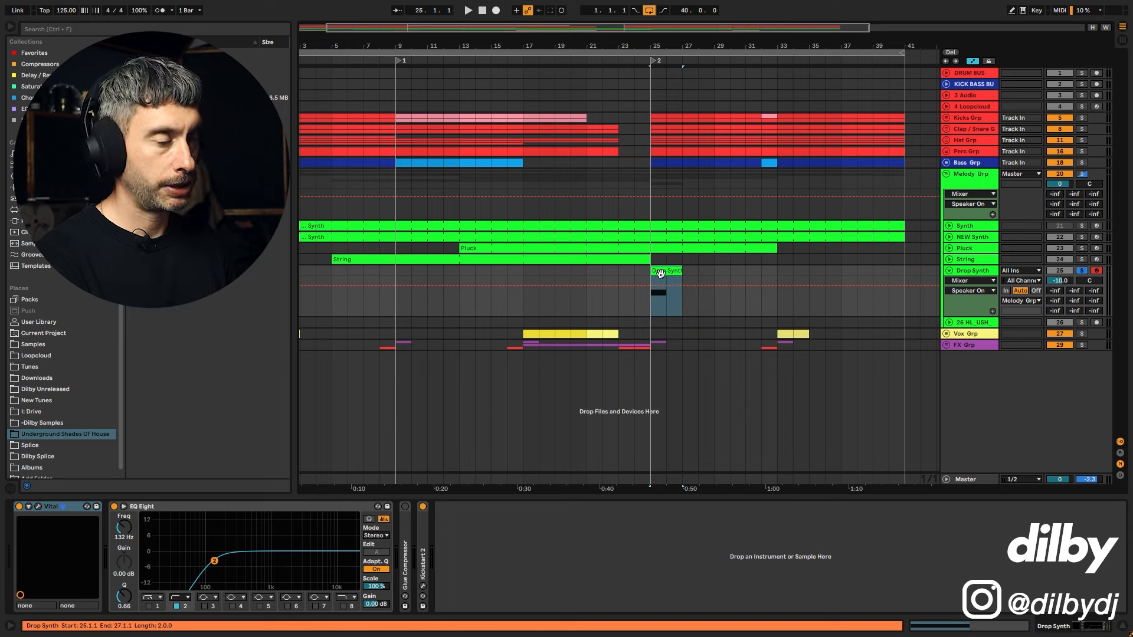
{"action": "left_click", "coordinate": [621, 303]}
{"action": "left_click", "coordinate": [1081, 271]}
{"action": "key", "text": "space"}
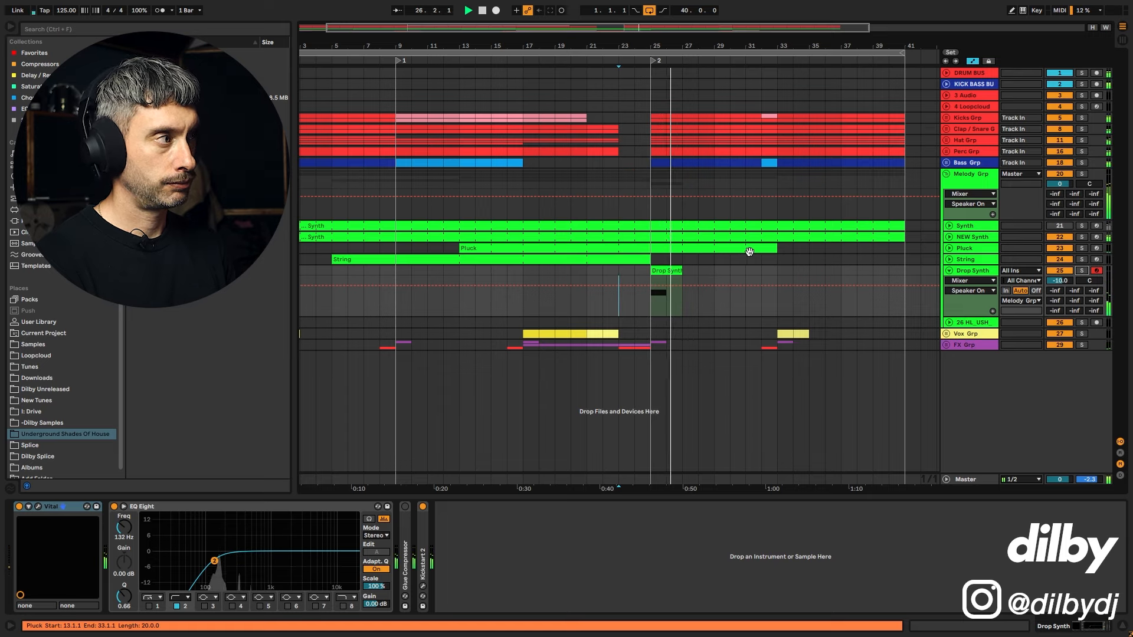
{"action": "key", "text": "space"}
Open the Drop Synth clip at bar 25, return to its device chain, and fold the track.
{"action": "left_click", "coordinate": [667, 271]}
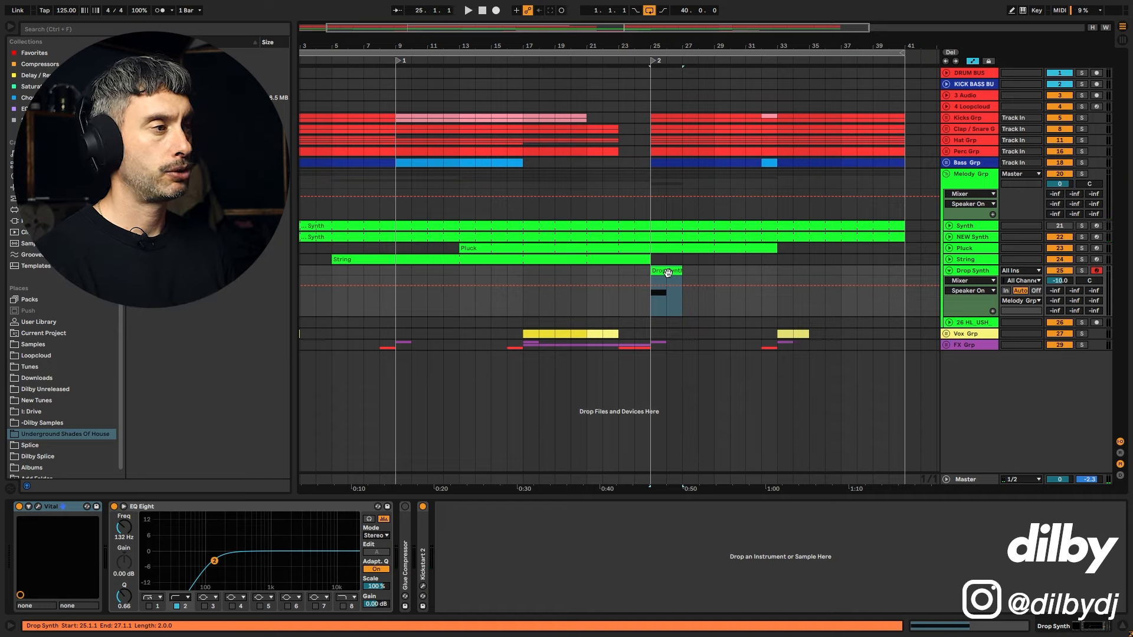
{"action": "double_click", "coordinate": [674, 276]}
{"action": "key", "text": "shift+Tab"}
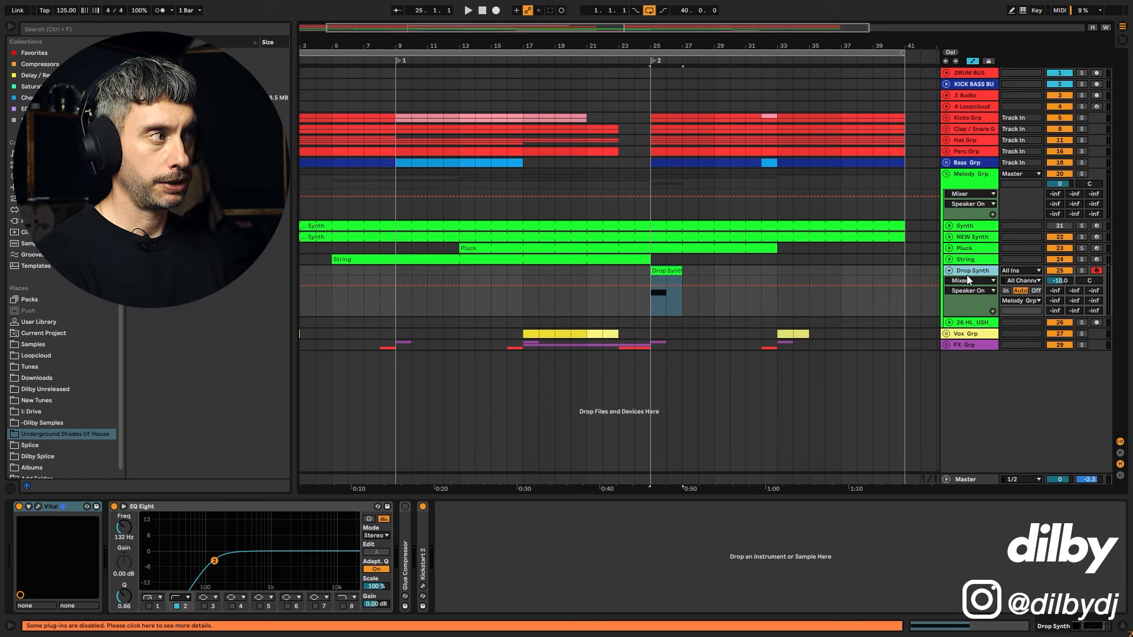
{"action": "left_click", "coordinate": [949, 270]}
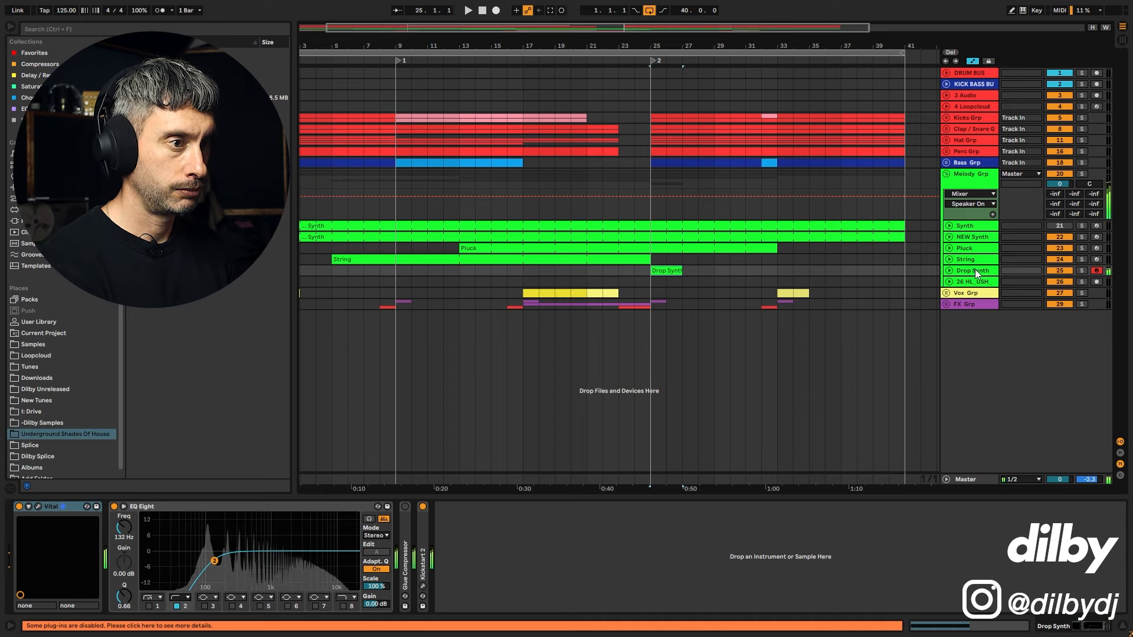
Copy the Drop Synth track's session clips 1 and 2 into the arrangement at bar 33.
{"action": "left_click", "coordinate": [664, 271]}
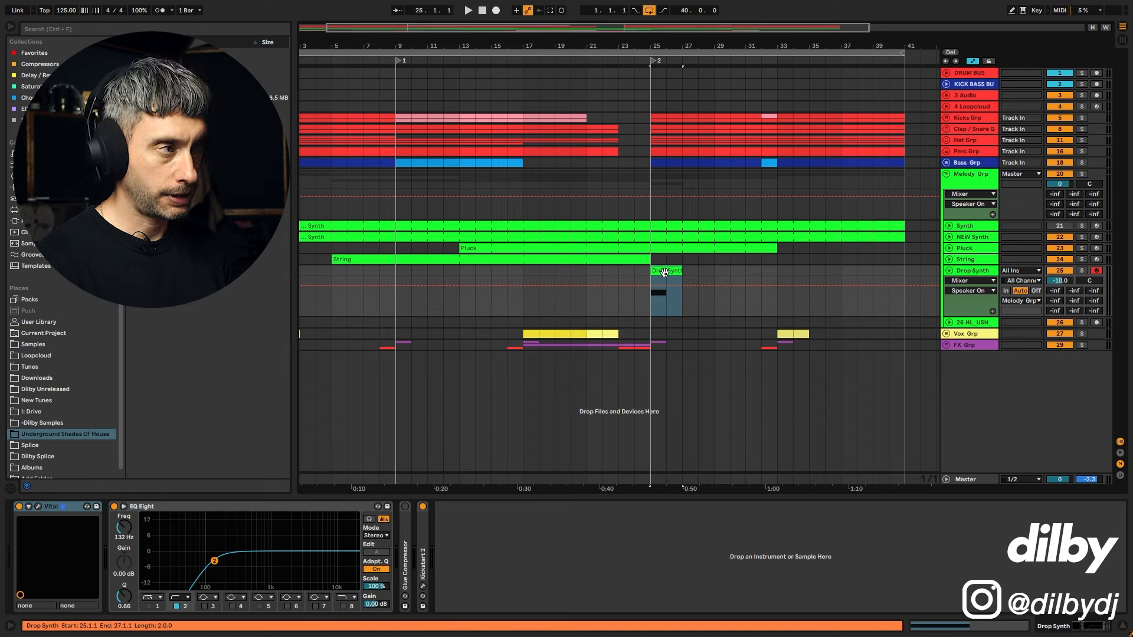
{"action": "key", "text": "Tab"}
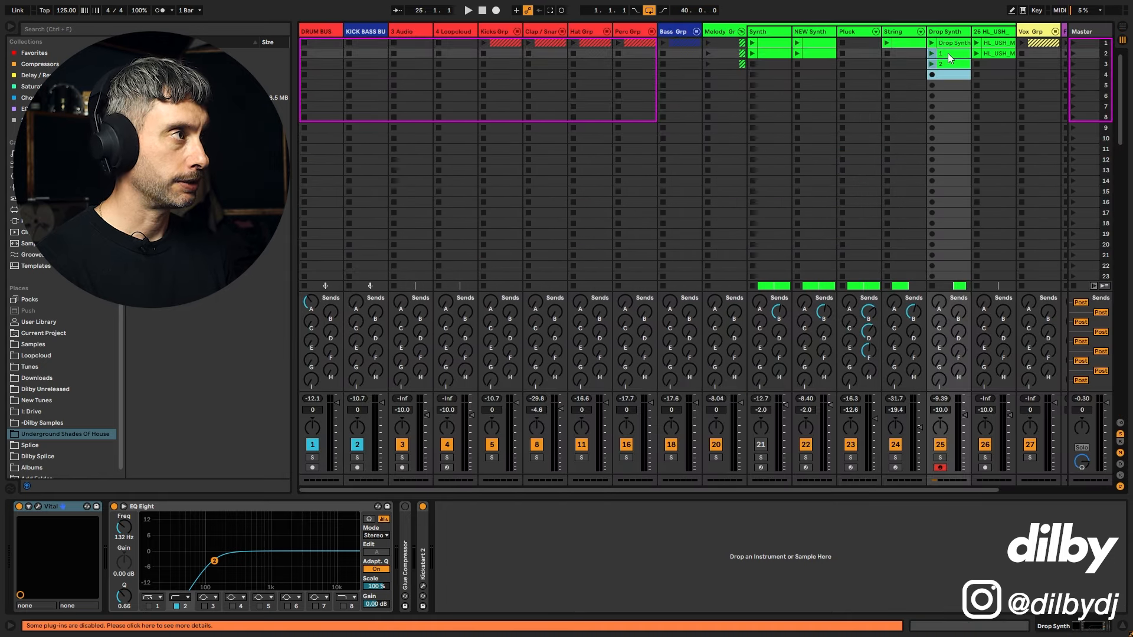
{"action": "key", "text": "Tab"}
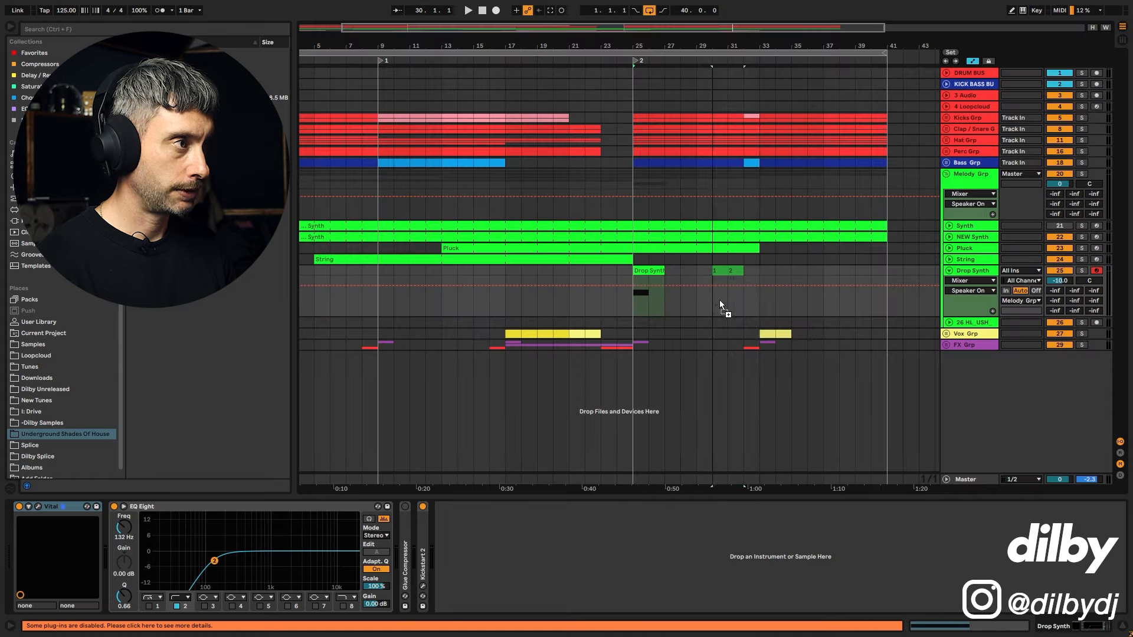
Open the Drop Synth clip, select its E3 note, and delete the clip's second bar so it is one bar long.
{"action": "left_click", "coordinate": [649, 271]}
{"action": "double_click", "coordinate": [649, 270]}
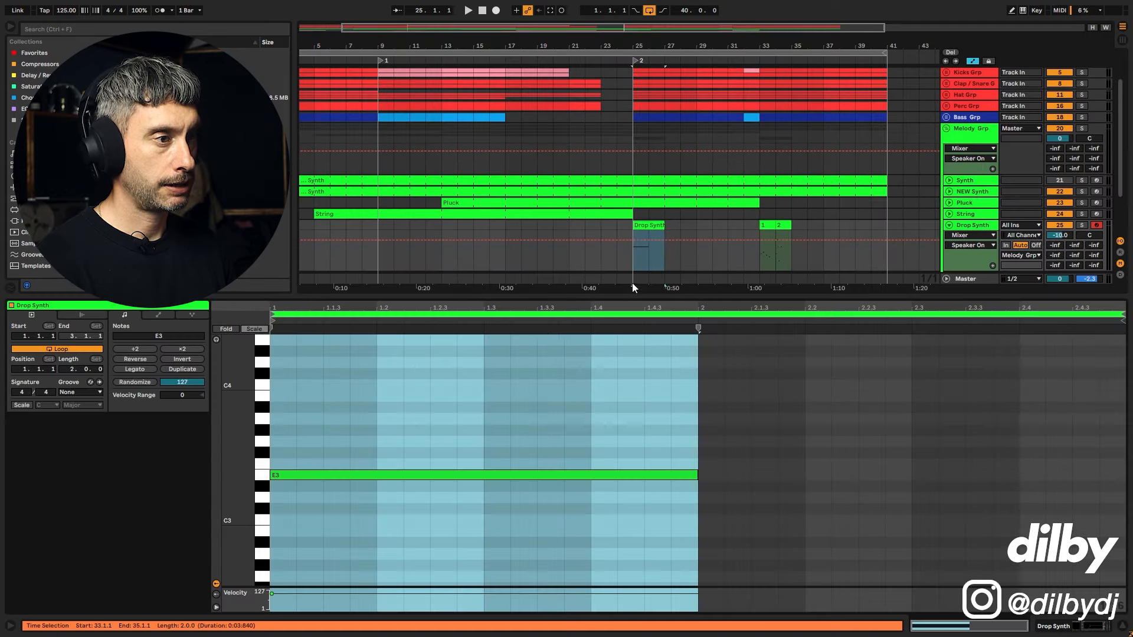
{"action": "mouse_move", "coordinate": [342, 425]}
{"action": "left_mouse_down"}
{"action": "mouse_move", "coordinate": [505, 534]}
{"action": "mouse_move", "coordinate": [649, 536]}
{"action": "left_mouse_up"}
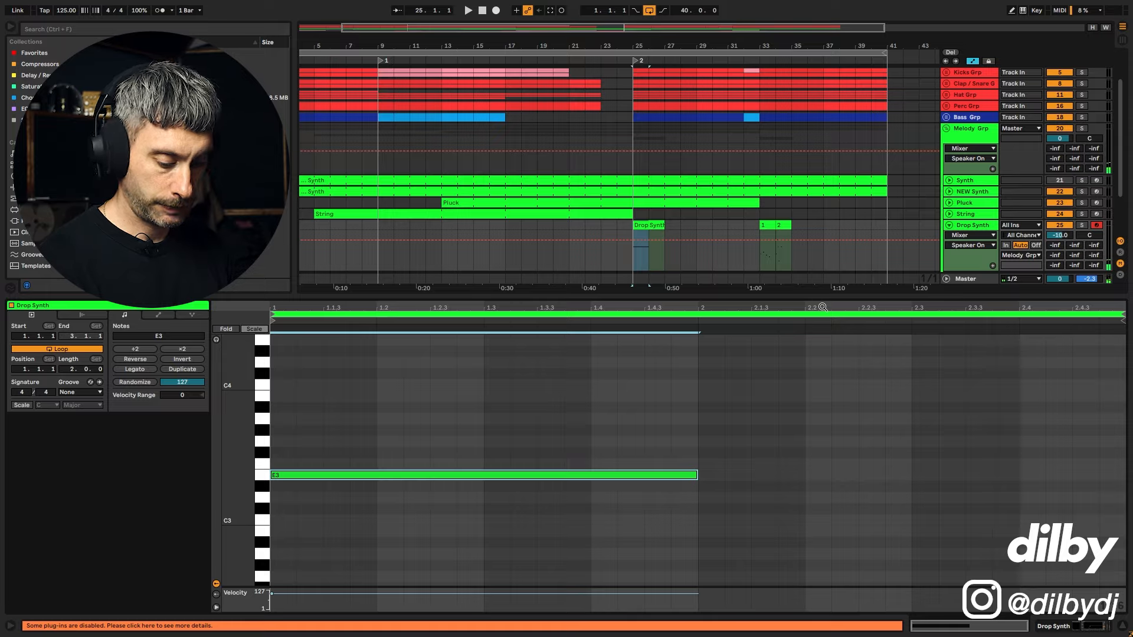
{"action": "mouse_move", "coordinate": [642, 227]}
{"action": "left_mouse_down"}
{"action": "mouse_move", "coordinate": [833, 229]}
{"action": "mouse_move", "coordinate": [658, 229]}
{"action": "left_mouse_up"}
{"action": "left_click", "coordinate": [656, 227]}
{"action": "key", "text": "Delete"}
Examine the notes of clip 1 at bar 25, starting with the two E2 notes, and play the Drop Synth in solo.
{"action": "left_click_drag", "start_coordinate": [278, 517], "coordinate": [364, 552]}
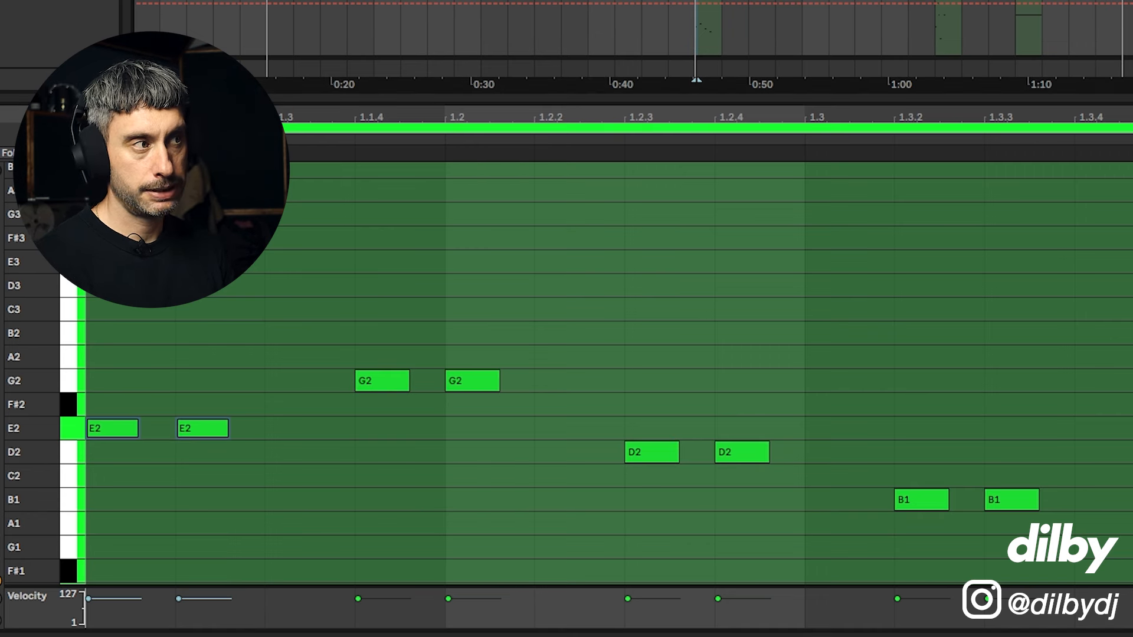
{"action": "double_click", "coordinate": [708, 18]}
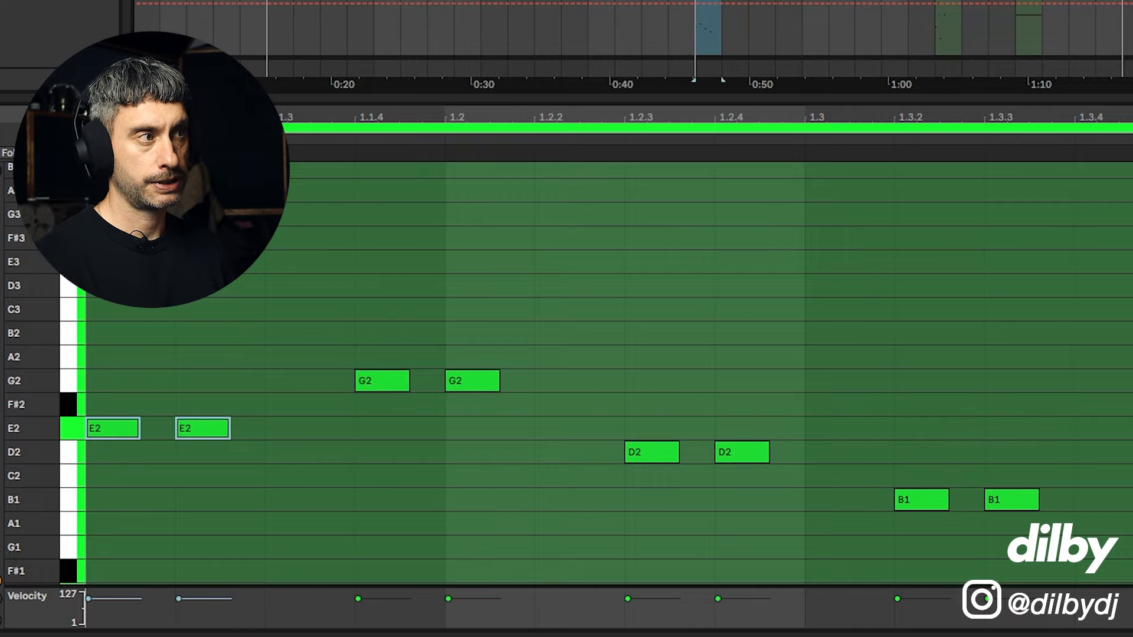
{"action": "key", "text": "space"}
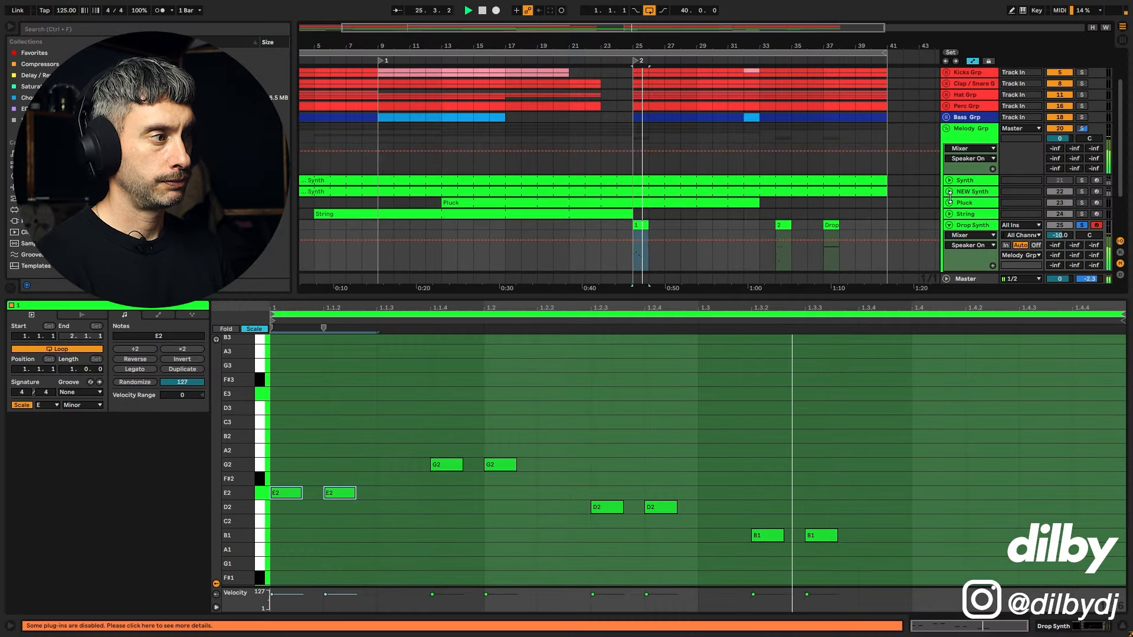
{"action": "key", "text": "space"}
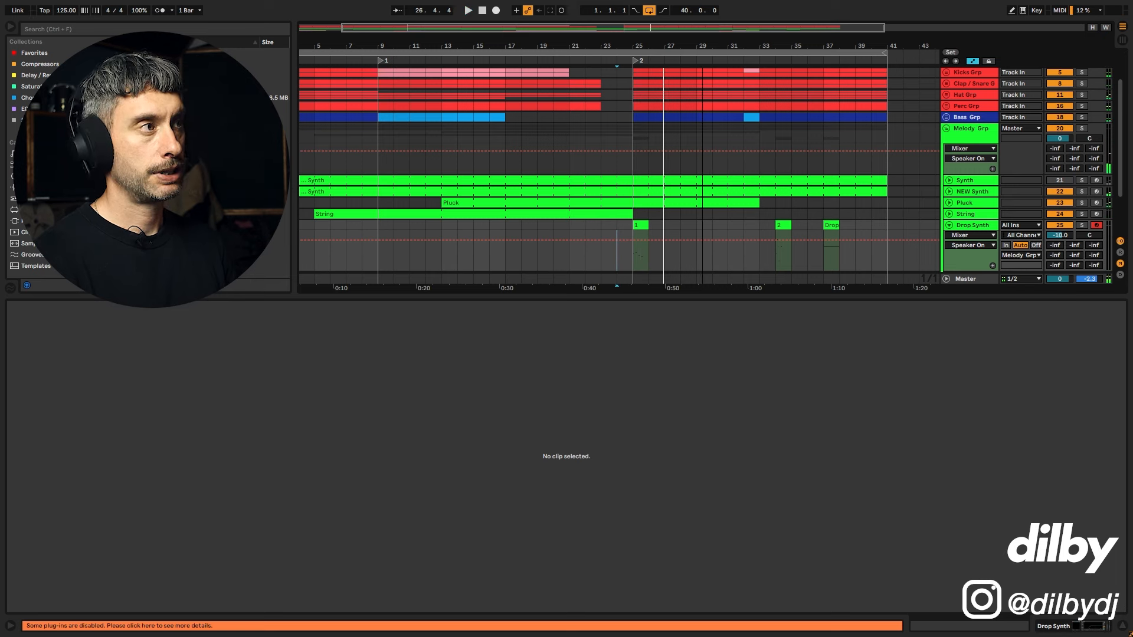
Duplicate the Drop Synth track and move the original track's one-bar Drop Synth clip from bar 37 to bar 25.
{"action": "scroll", "coordinate": [698, 118], "scroll_direction": "down", "scroll_amount": 3}
{"action": "left_click", "coordinate": [959, 165]}
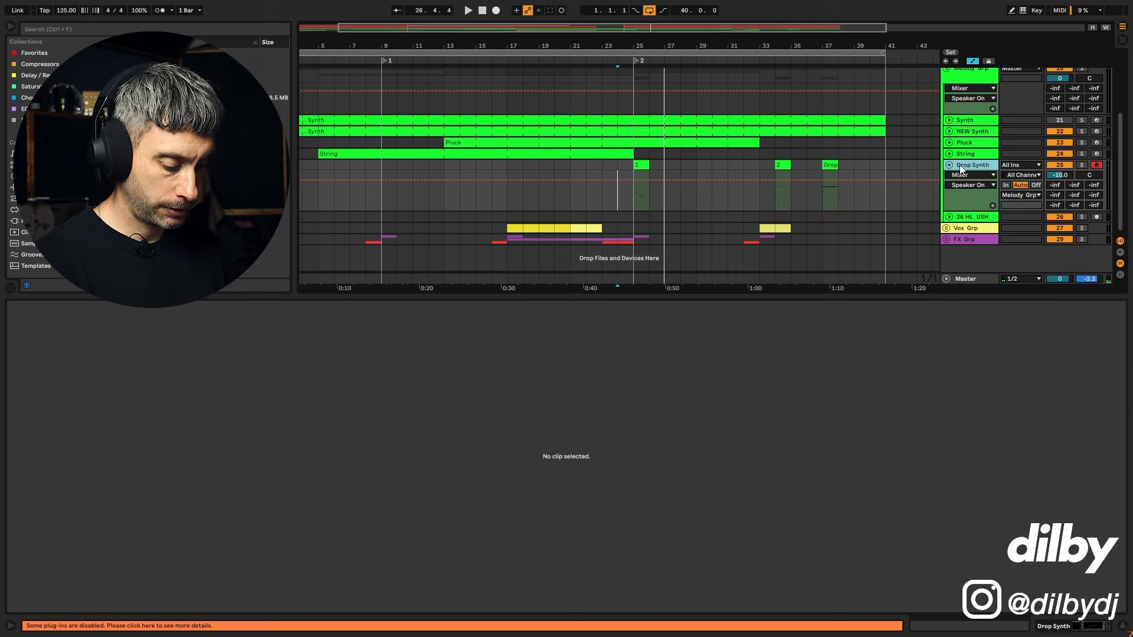
{"action": "key", "text": "ctrl+d"}
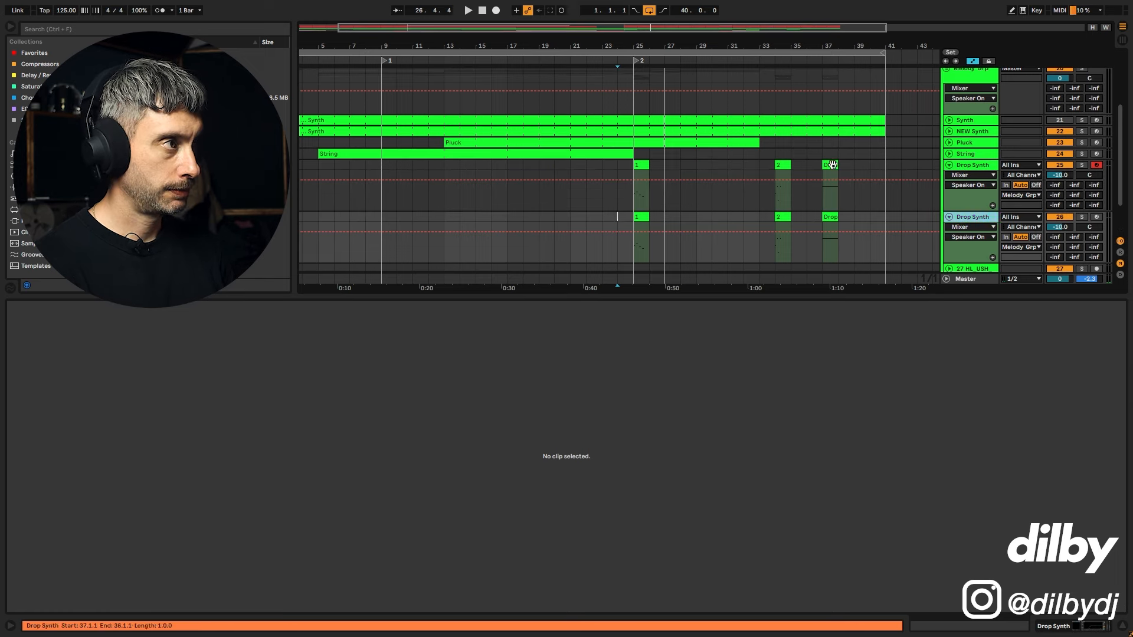
{"action": "left_click", "coordinate": [643, 177]}
Rename the duplicated track as NEW Drop Synth.
{"action": "left_click", "coordinate": [963, 217]}
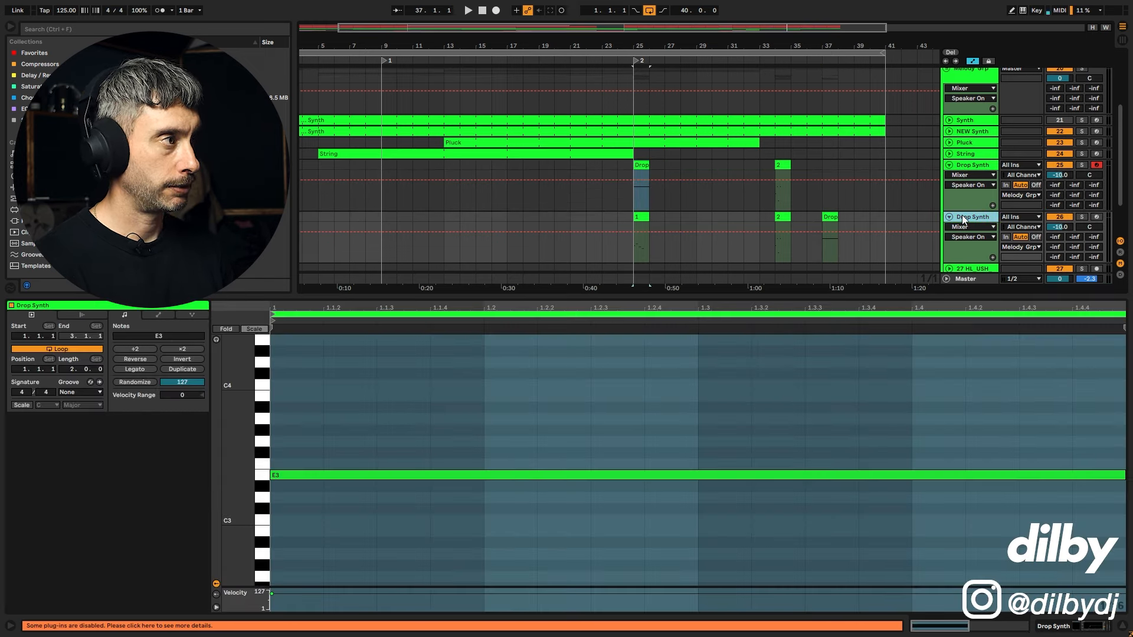
{"action": "key", "text": "Left"}
{"action": "type", "text": "NEW"}
{"action": "key", "text": "Return"}
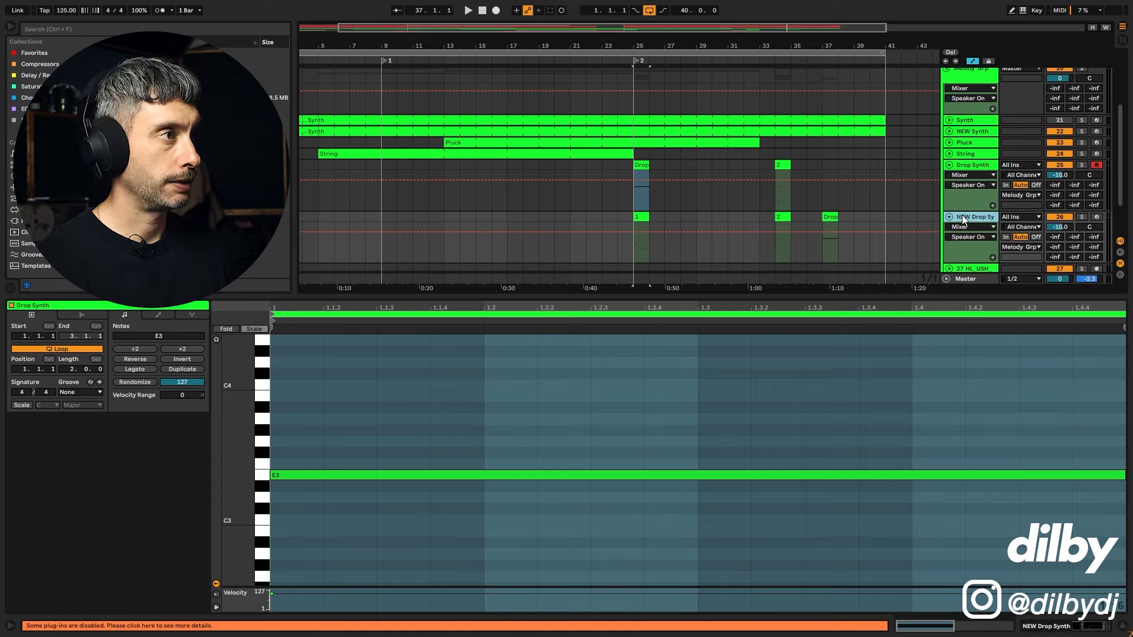
Compare the Drop Synth and NEW Drop Synth tracks from bar 25, playing each with the other deactivated.
{"action": "left_click", "coordinate": [1059, 165]}
{"action": "left_click", "coordinate": [633, 168]}
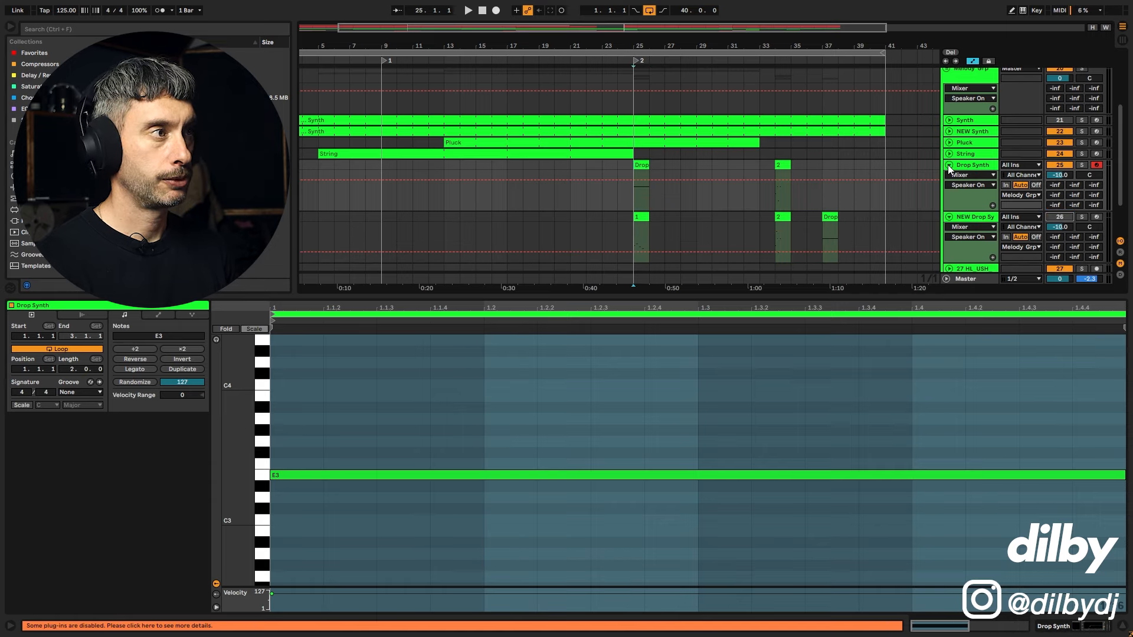
{"action": "key", "text": "space"}
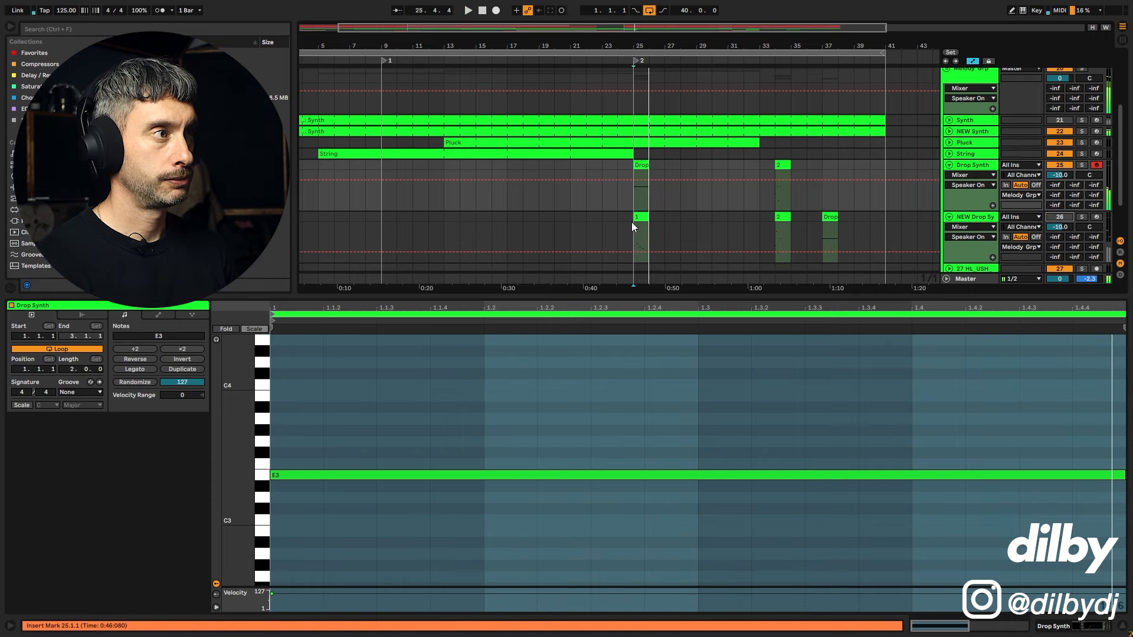
{"action": "left_click", "coordinate": [635, 221]}
{"action": "left_click", "coordinate": [1060, 215]}
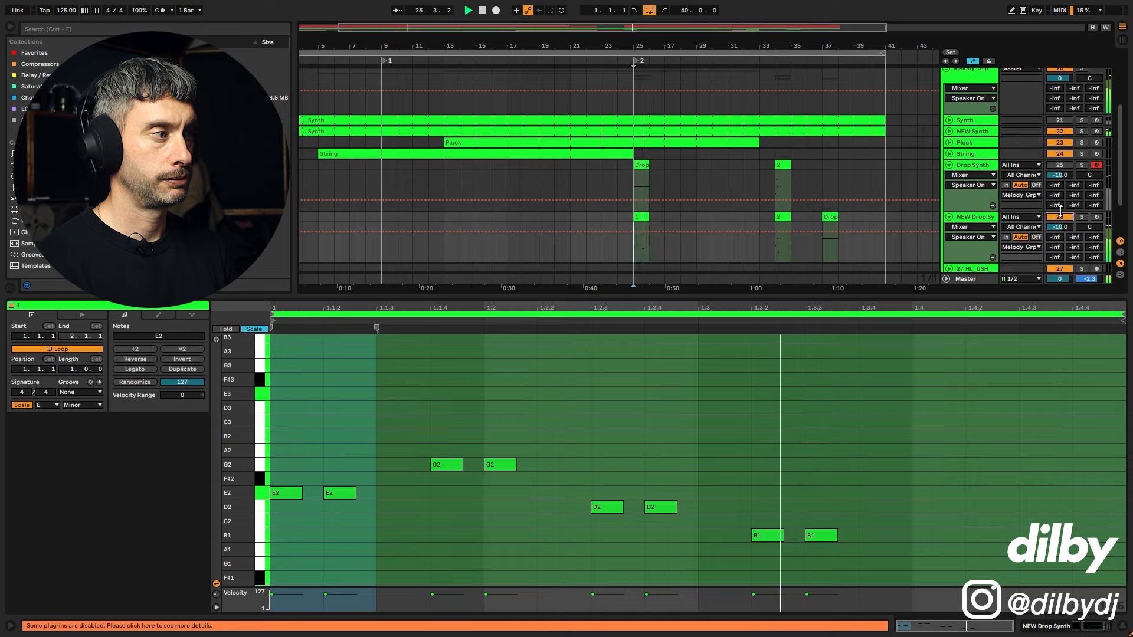
Lower clip 1's two G2 notes to E2.
{"action": "left_click_drag", "start_coordinate": [290, 405], "coordinate": [909, 565]}
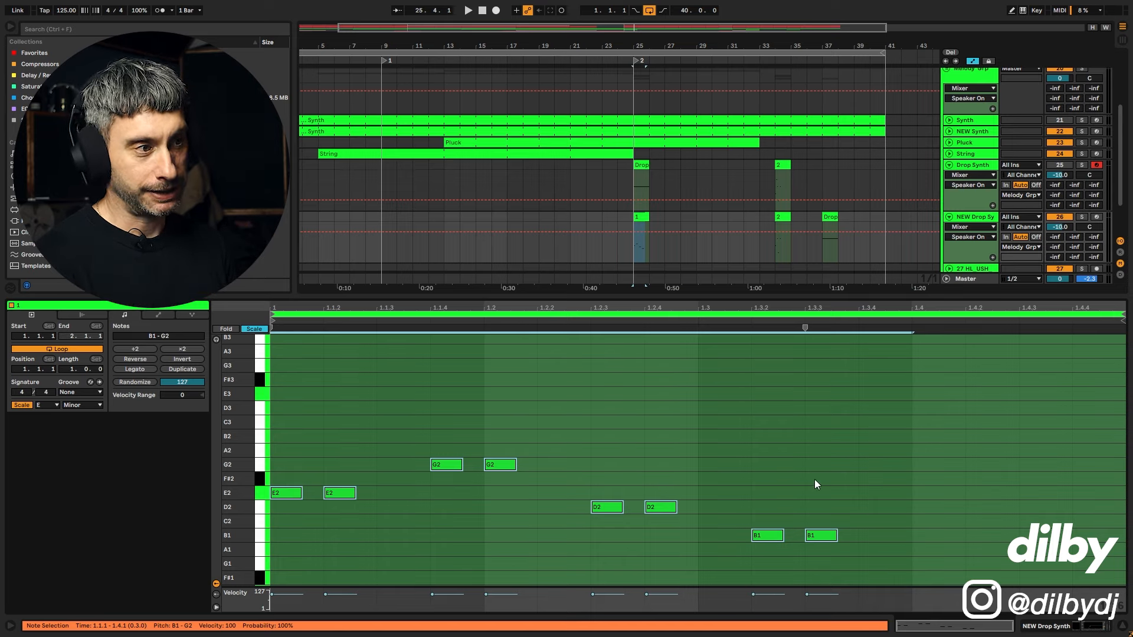
{"action": "left_click", "coordinate": [250, 328]}
{"action": "left_click", "coordinate": [250, 328]}
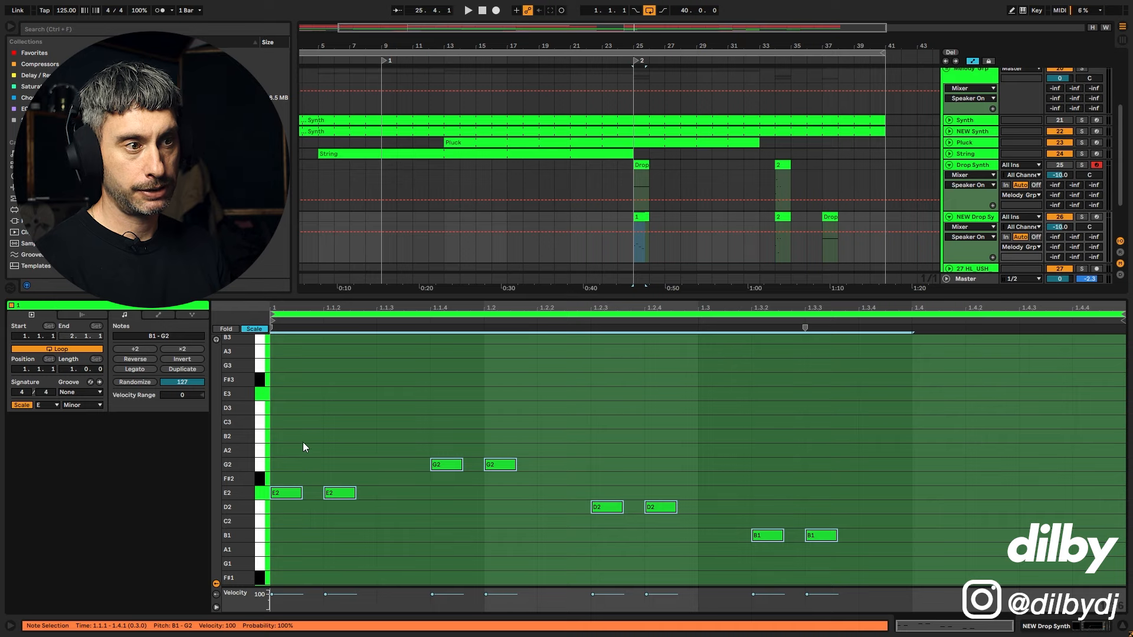
{"action": "left_click_drag", "start_coordinate": [302, 441], "coordinate": [363, 542]}
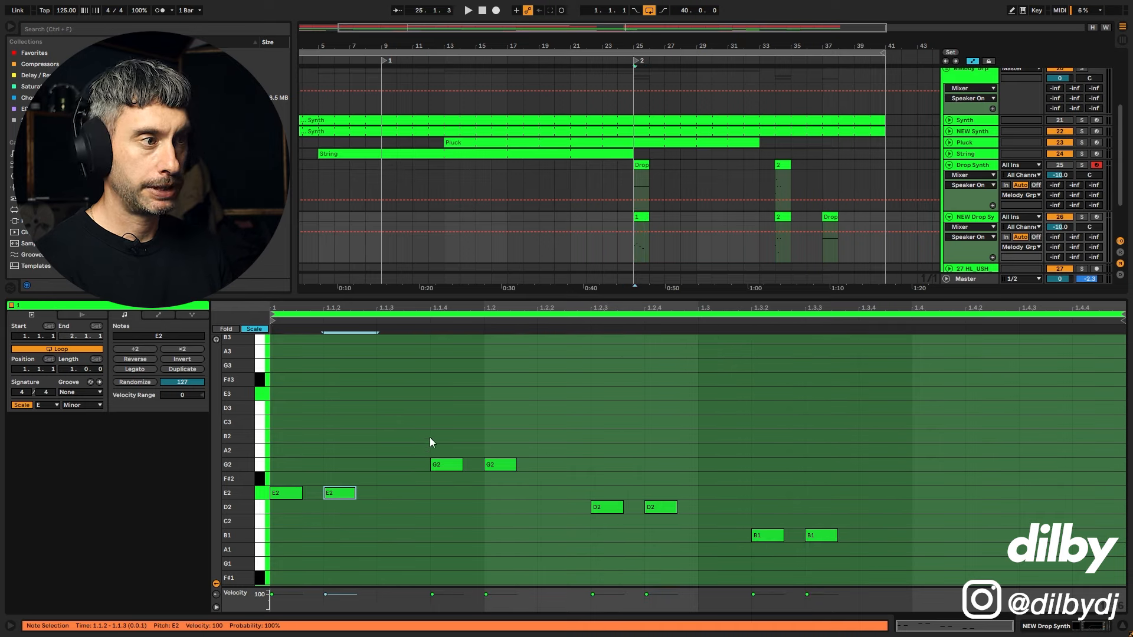
{"action": "left_click_drag", "start_coordinate": [429, 442], "coordinate": [524, 489]}
{"action": "key", "text": "Down"}
{"action": "key", "text": "Down"}
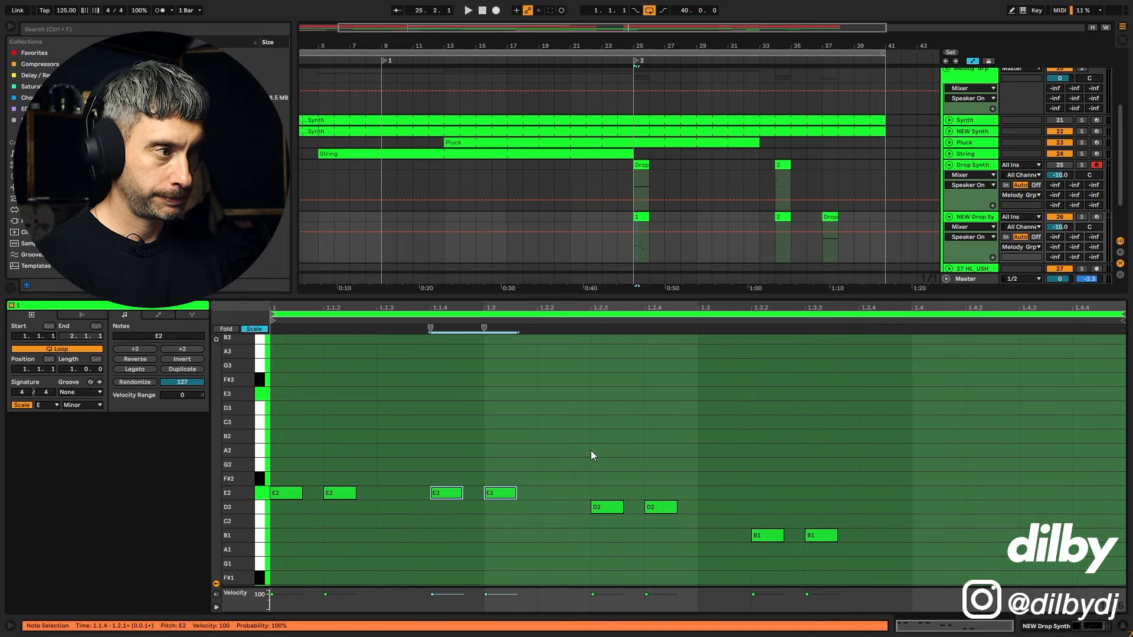
Raise clip 1's two D2 and two B1 notes to E2 and play the flattened pattern.
{"action": "key", "text": "Up"}
{"action": "left_click_drag", "start_coordinate": [592, 454], "coordinate": [896, 557]}
{"action": "key", "text": "Up"}
{"action": "key", "text": "Up"}
{"action": "key", "text": "Up"}
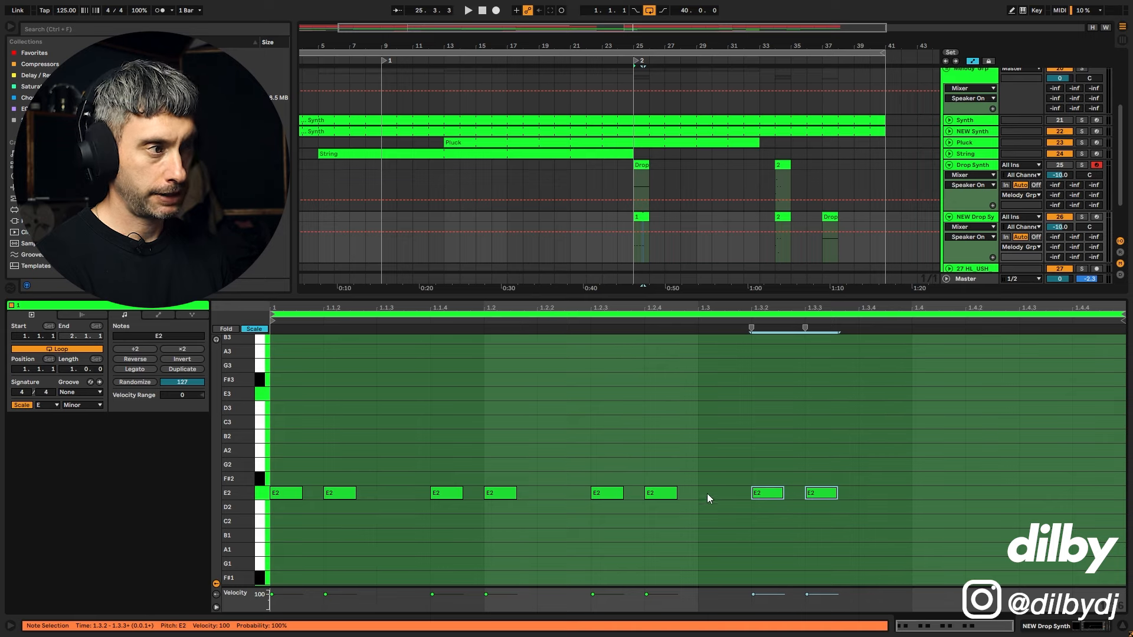
{"action": "key", "text": "space"}
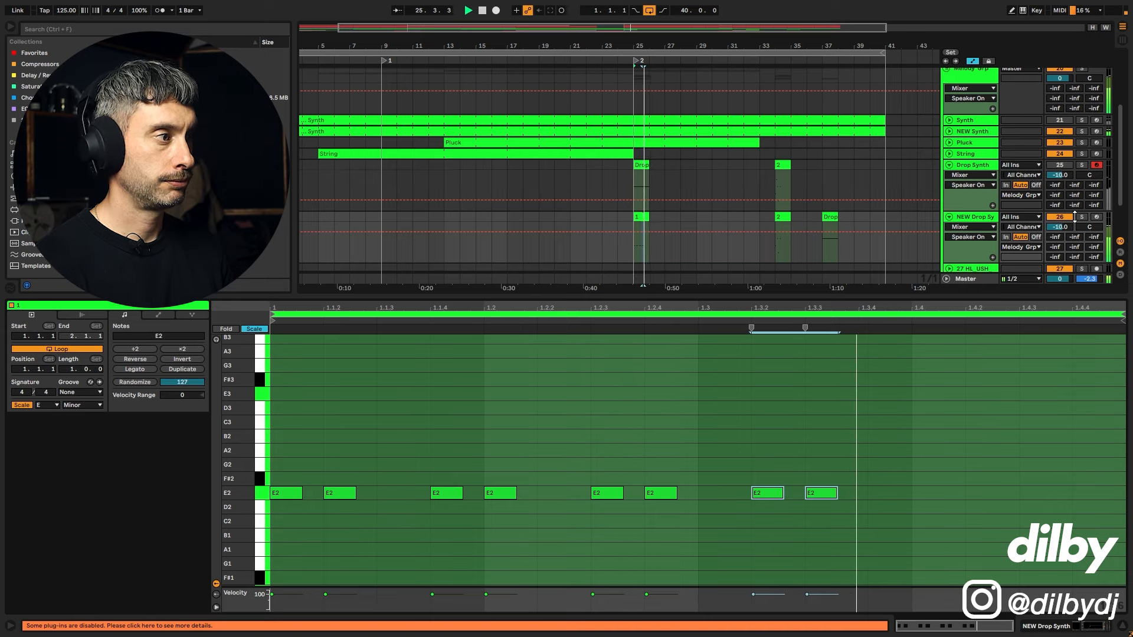
{"action": "key", "text": "space"}
Move clip 1's second pair of notes up to G2 and the third pair down to D2.
{"action": "left_click_drag", "start_coordinate": [424, 460], "coordinate": [539, 511]}
{"action": "key", "text": "Up"}
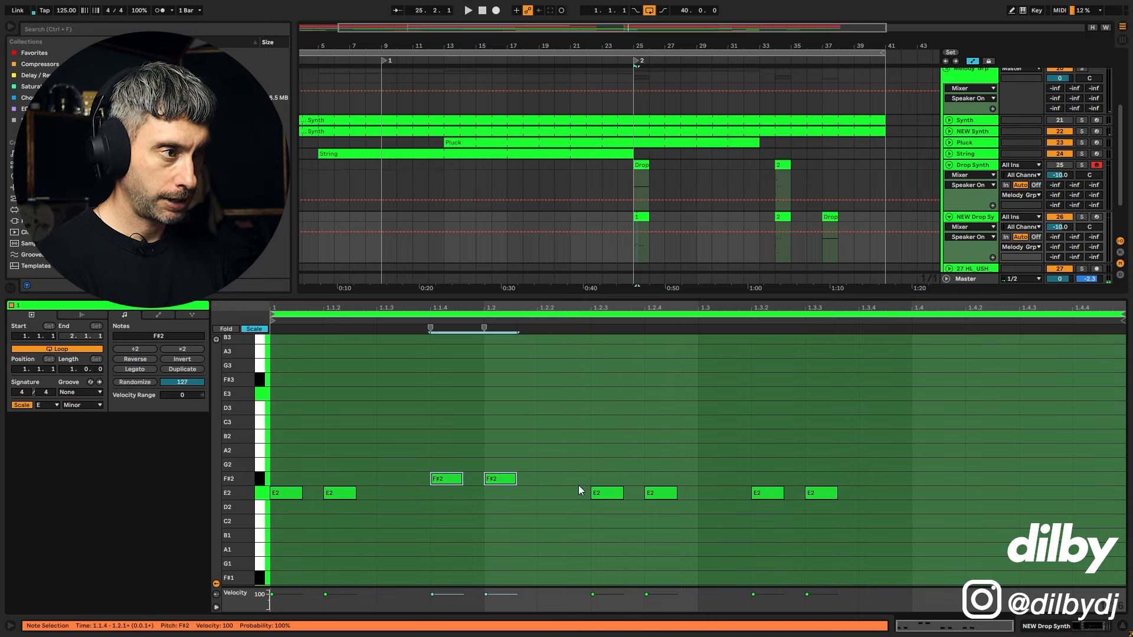
{"action": "key", "text": "Up"}
{"action": "left_click_drag", "start_coordinate": [590, 461], "coordinate": [676, 504]}
{"action": "key", "text": "Down"}
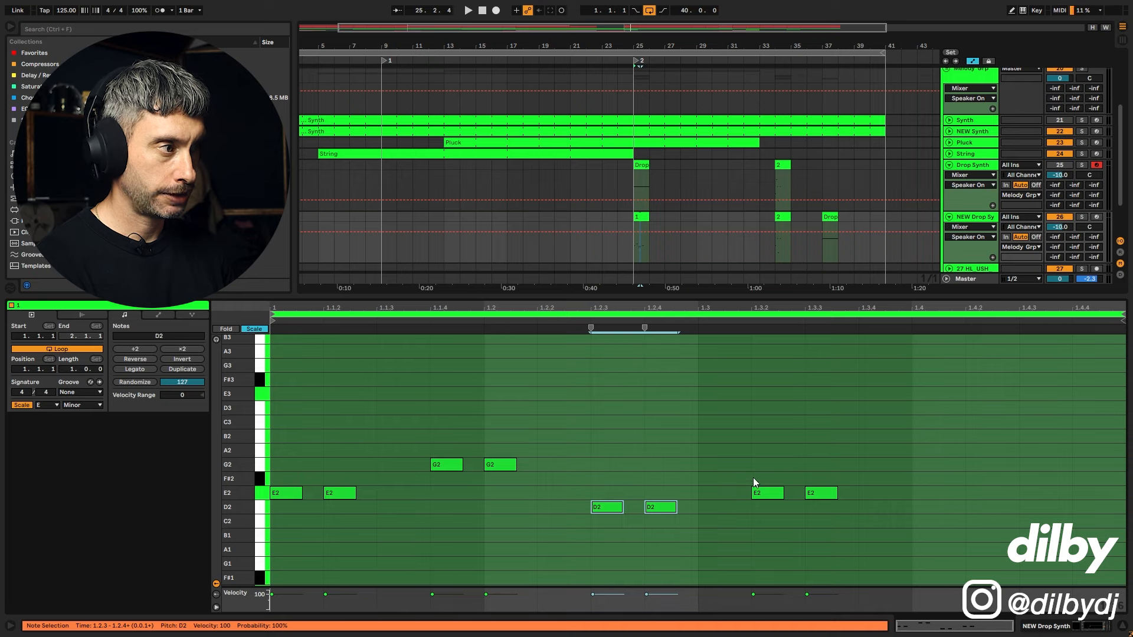
Lower clip 1's last pair of notes to B1 and play the melodic pattern.
{"action": "left_click_drag", "start_coordinate": [753, 477], "coordinate": [836, 511]}
{"action": "key", "text": "Down"}
{"action": "key", "text": "Down"}
{"action": "key", "text": "Down"}
{"action": "key", "text": "space"}
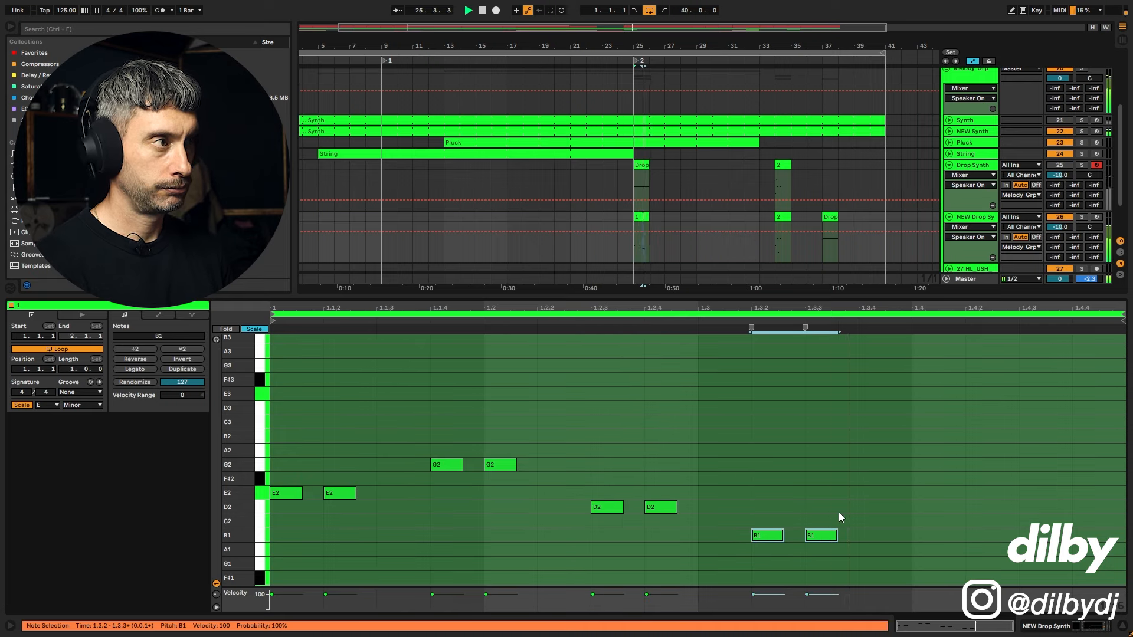
{"action": "key", "text": "space"}
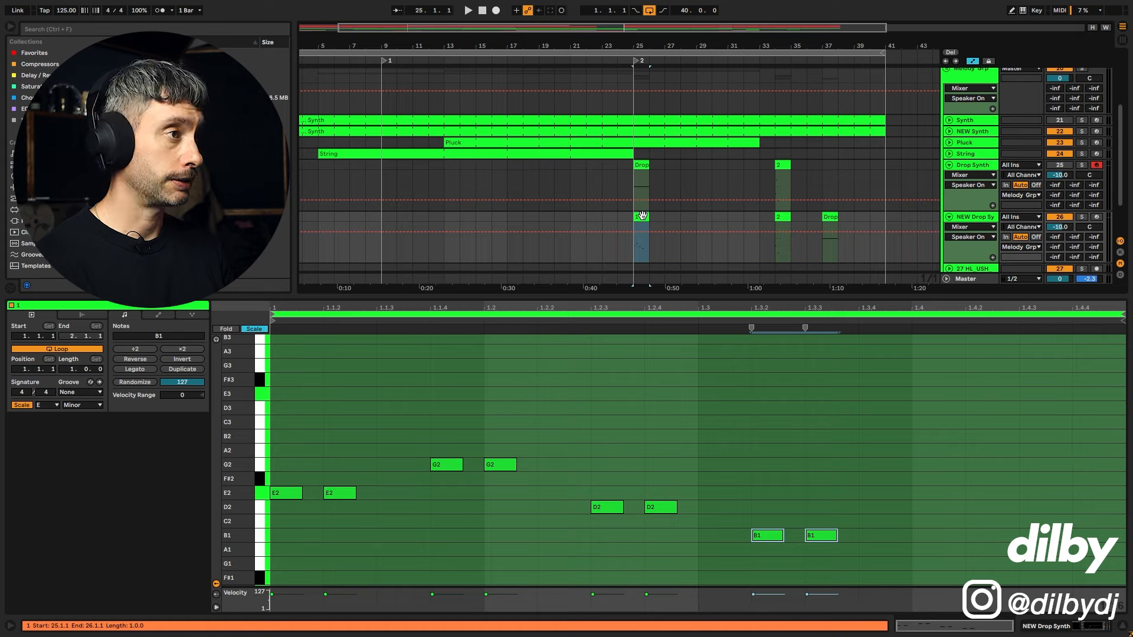
On the NEW Drop Synth track, move clip 1 from bar 25 to bar 29 and clip 2 from bar 34 to bar 25.
{"action": "left_click_drag", "start_coordinate": [642, 216], "coordinate": [704, 216]}
{"action": "left_click_drag", "start_coordinate": [781, 218], "coordinate": [634, 222]}
{"action": "scroll", "coordinate": [388, 439], "scroll_direction": "up", "scroll_amount": 2}
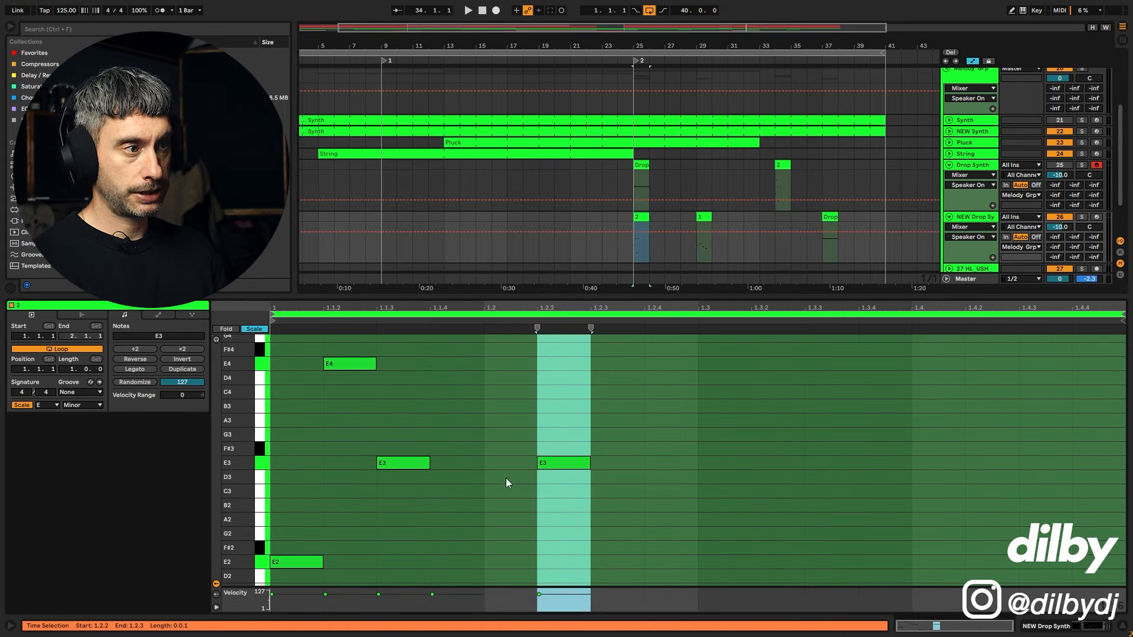
Examine clip 2's octave-jumping E notes, starting with E2, and play the pattern into the drop from bar 23.
{"action": "scroll", "coordinate": [492, 470], "scroll_direction": "down", "scroll_amount": 1}
{"action": "scroll", "coordinate": [454, 445], "scroll_direction": "up", "scroll_amount": 1}
{"action": "left_click_drag", "start_coordinate": [237, 423], "coordinate": [217, 424]}
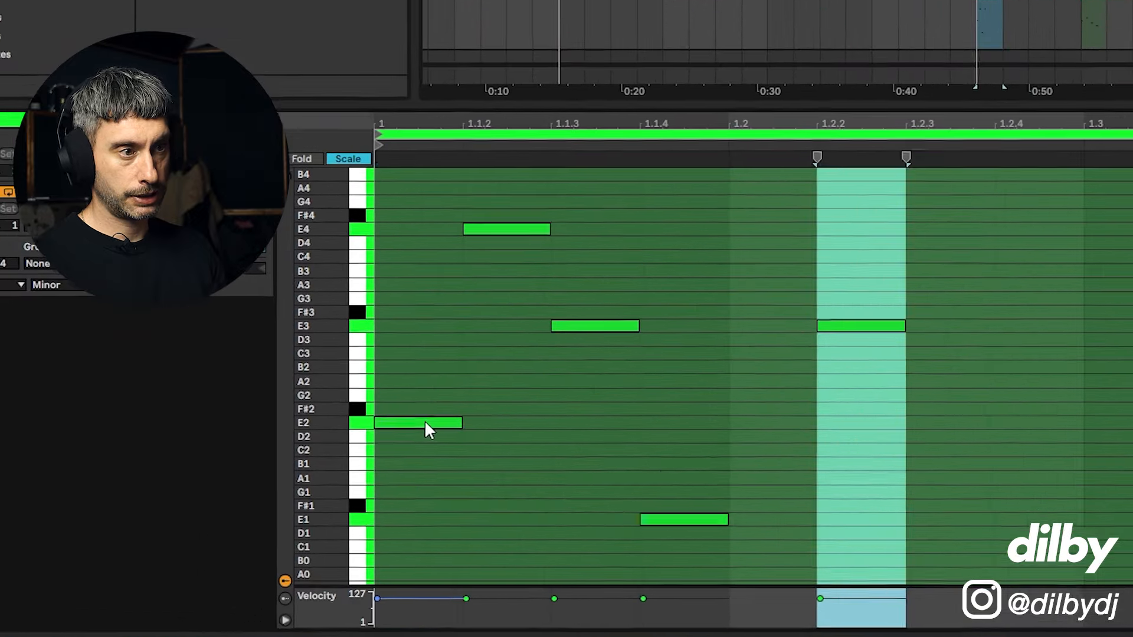
{"action": "left_click", "coordinate": [310, 504]}
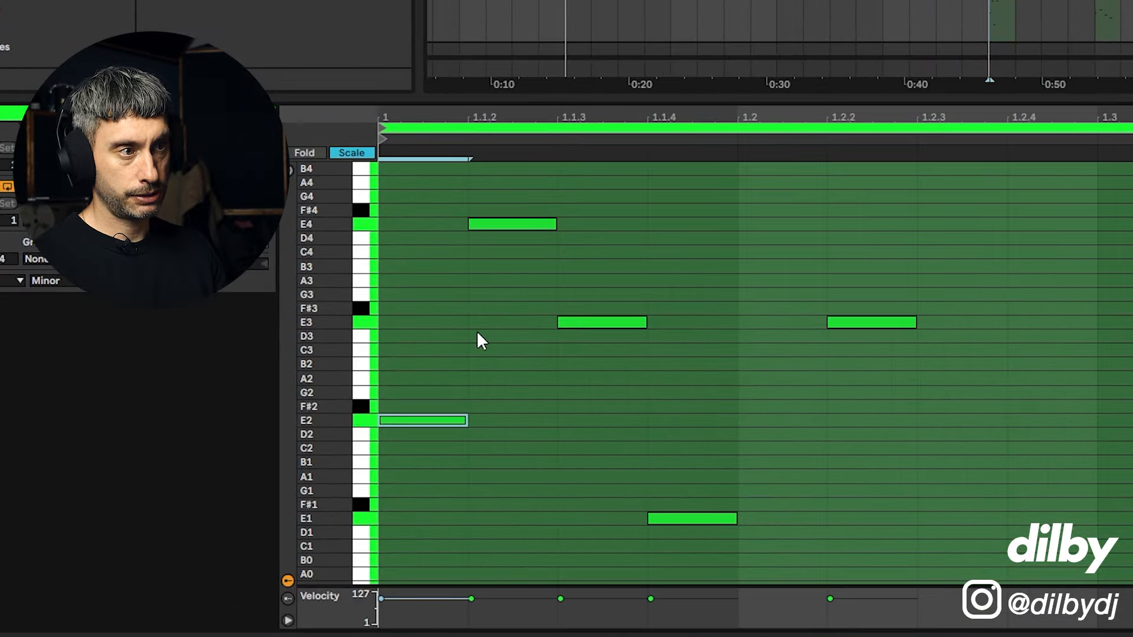
{"action": "left_click", "coordinate": [1002, 2]}
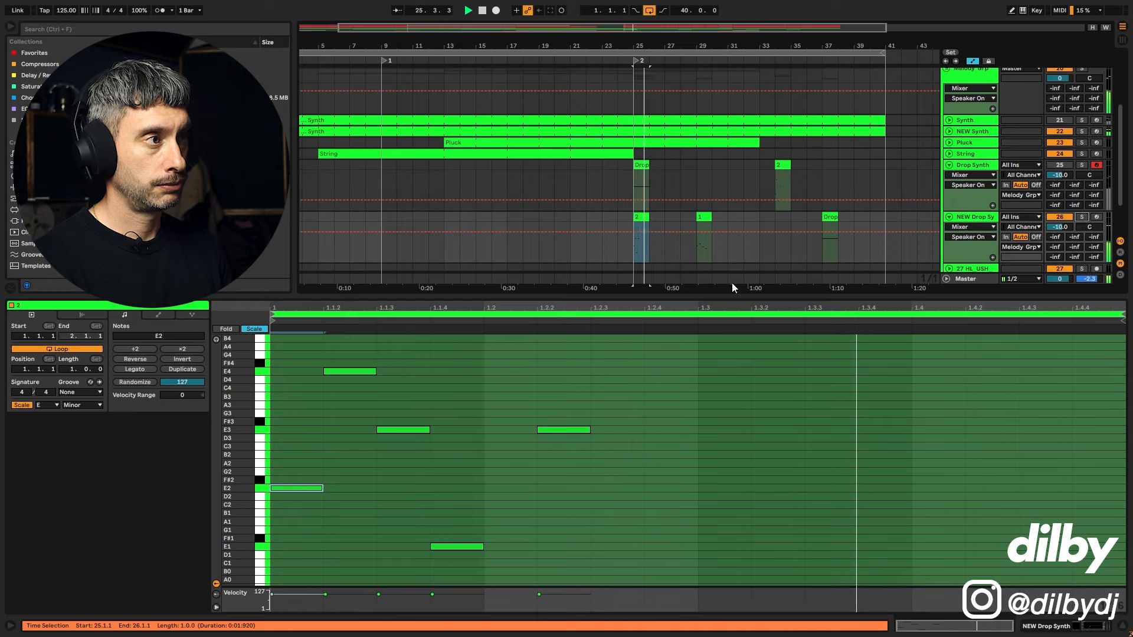
{"action": "left_click", "coordinate": [611, 253]}
{"action": "key", "text": "space"}
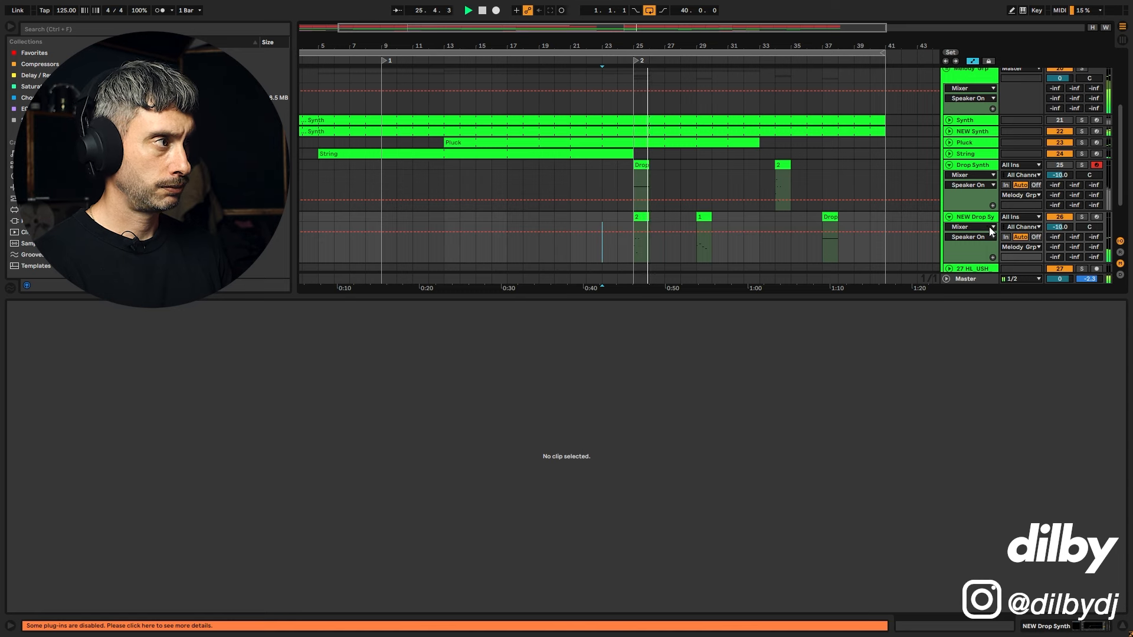
Set the B-Synth Verb and D-PP/3 Delay sends to -18.7 and -17.0 dB on NEW Drop Synth, and -24.0 and -18.7 dB on Drop Synth.
{"action": "mouse_move", "coordinate": [1075, 237]}
{"action": "left_mouse_down"}
{"action": "mouse_move", "coordinate": [1075, 224]}
{"action": "mouse_move", "coordinate": [1060, 235]}
{"action": "left_mouse_up"}
{"action": "key", "text": "space"}
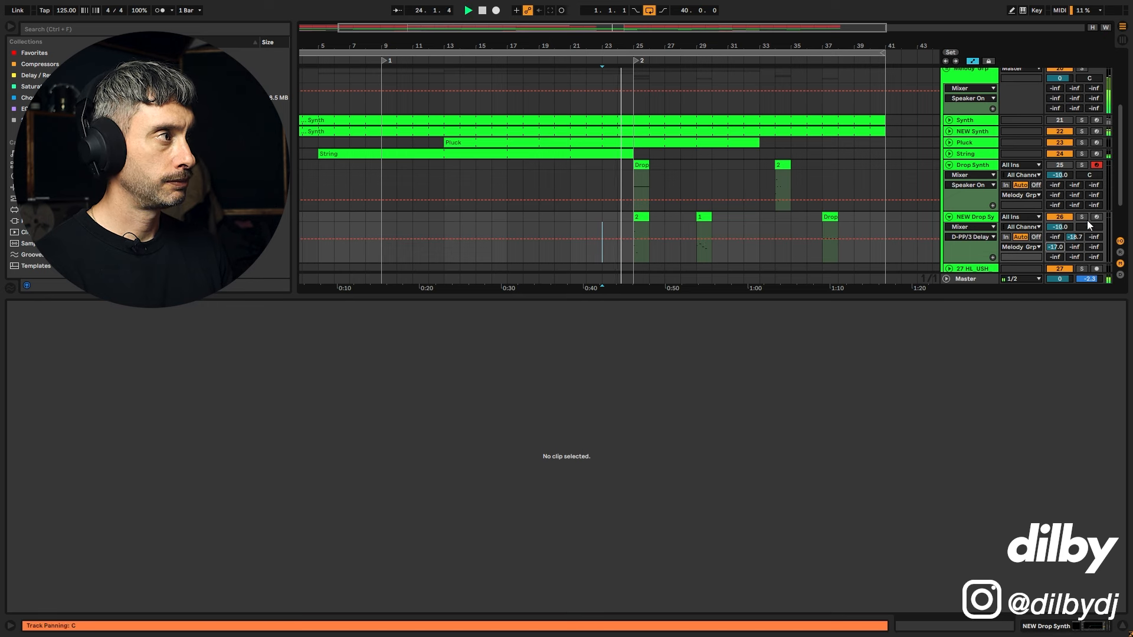
{"action": "left_click_drag", "start_coordinate": [1074, 185], "coordinate": [1075, 175]}
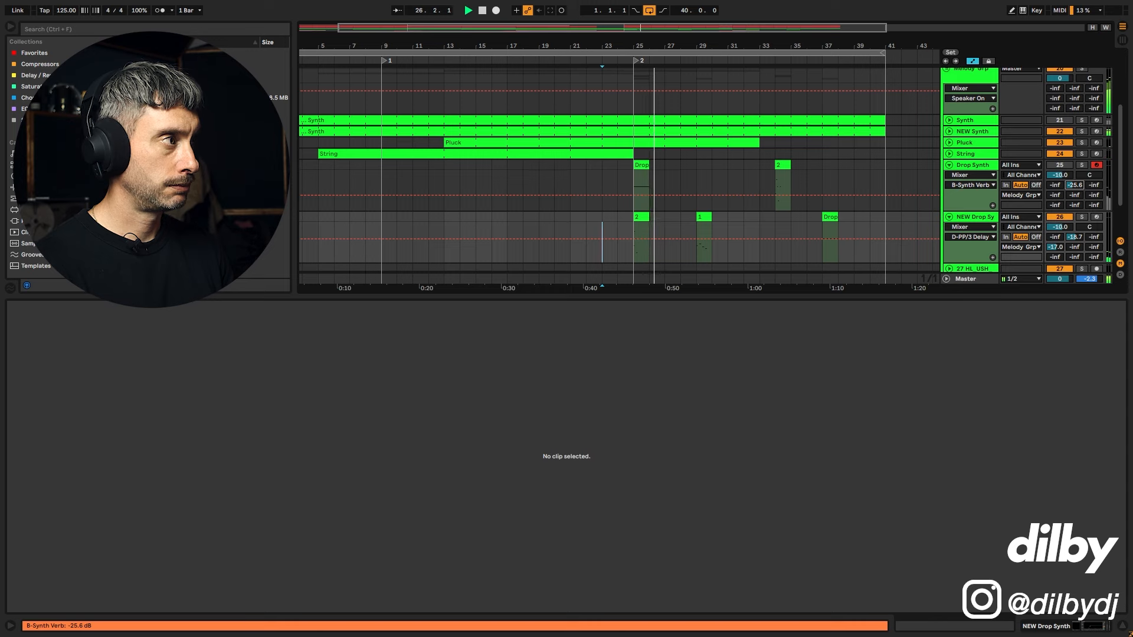
{"action": "left_click_drag", "start_coordinate": [1080, 186], "coordinate": [1079, 184]}
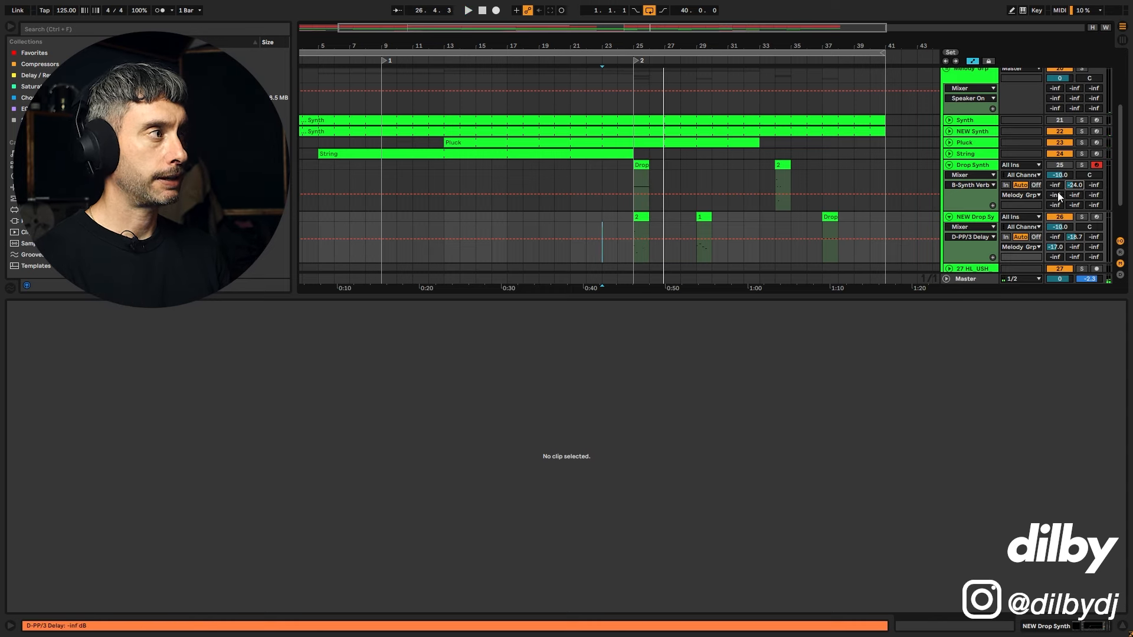
{"action": "left_click_drag", "start_coordinate": [1057, 193], "coordinate": [1057, 180]}
Activate Drop Synth, deactivate NEW Drop Synth, and play the sustained note into the drop from bar 24.
{"action": "left_click", "coordinate": [637, 235]}
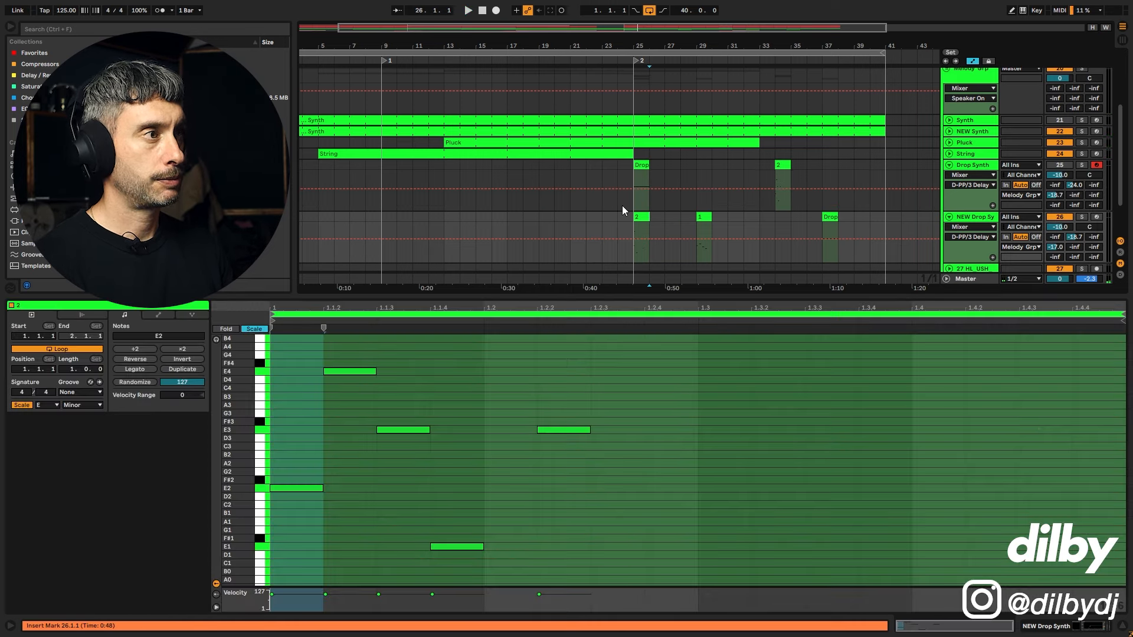
{"action": "left_click", "coordinate": [620, 205]}
{"action": "left_click", "coordinate": [1059, 165]}
{"action": "left_click", "coordinate": [1059, 218]}
{"action": "key", "text": "space"}
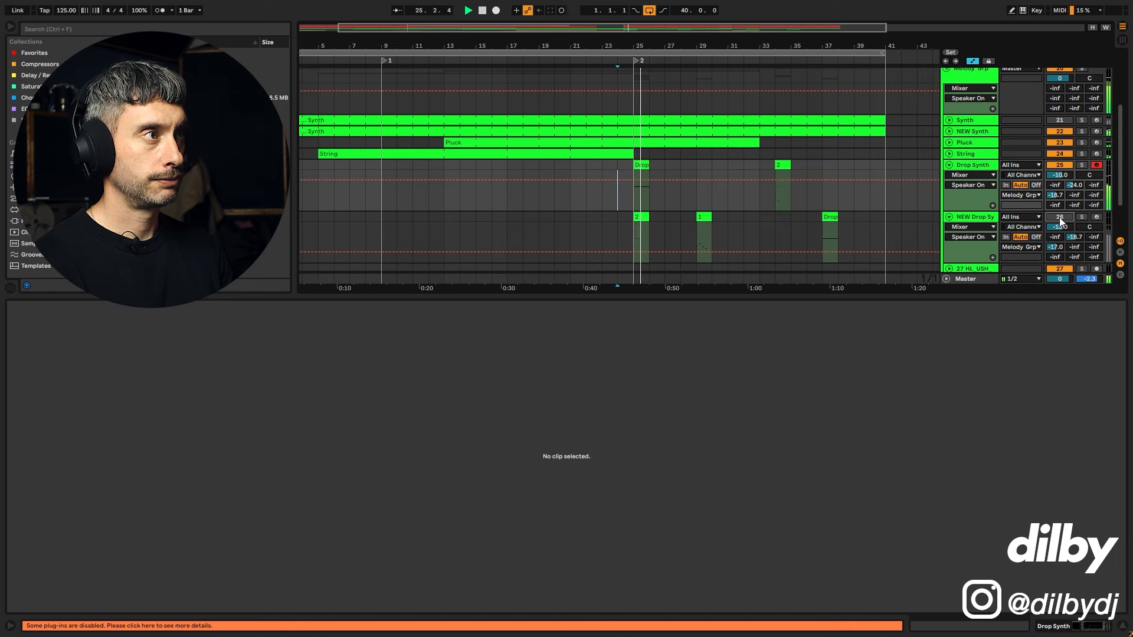
{"action": "left_click_drag", "start_coordinate": [677, 46], "coordinate": [677, 34]}
{"action": "key", "text": "space"}
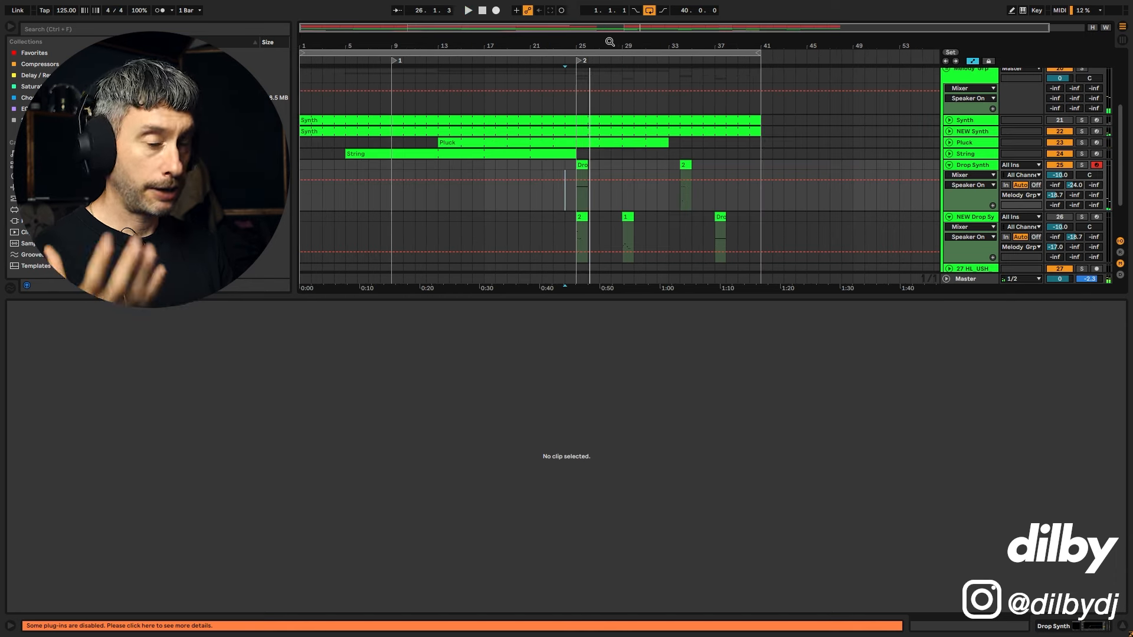
Compare the notes of clips 1 and 2 on NEW Drop Synth with the sustained note in the Drop Synth clip.
{"action": "left_click", "coordinate": [630, 216]}
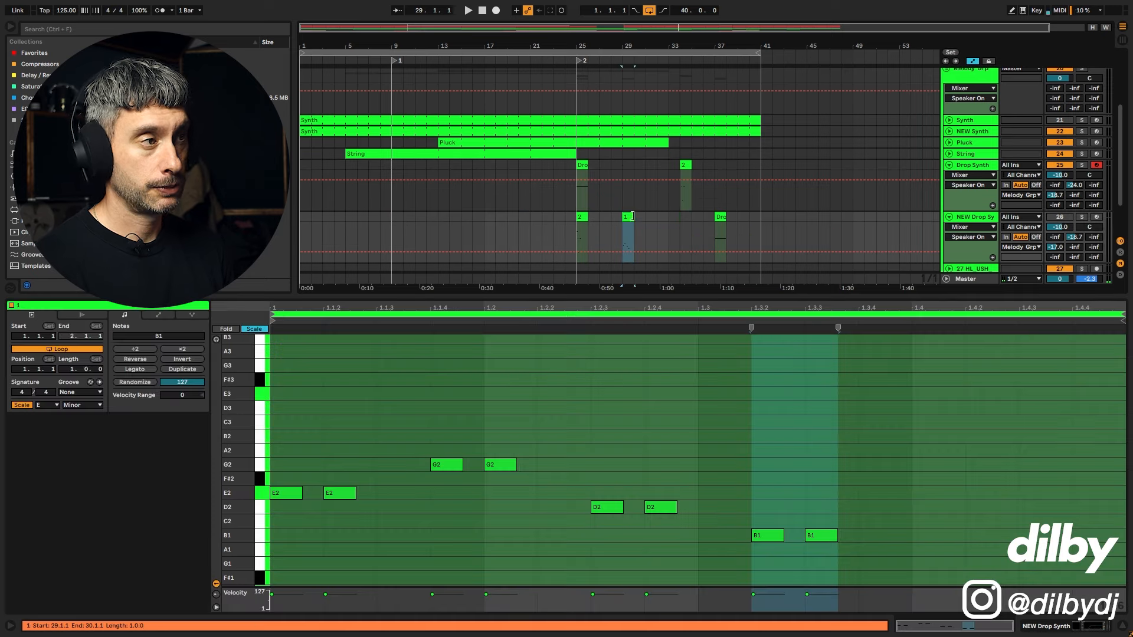
{"action": "left_click", "coordinate": [582, 216]}
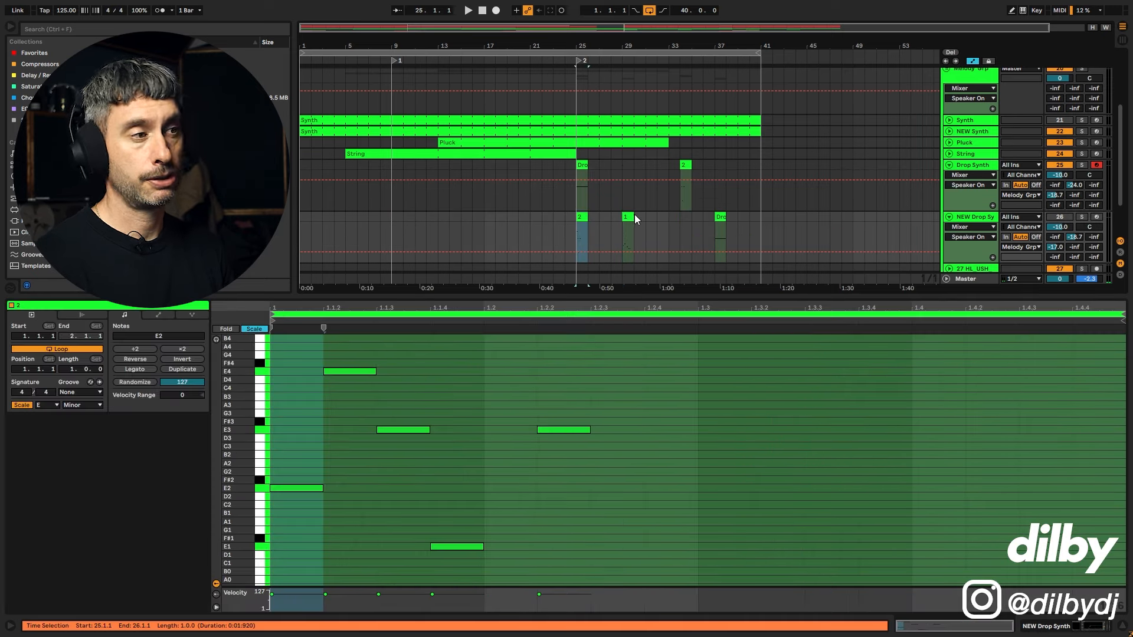
{"action": "left_click_drag", "start_coordinate": [635, 215], "coordinate": [577, 216]}
{"action": "left_click", "coordinate": [581, 167]}
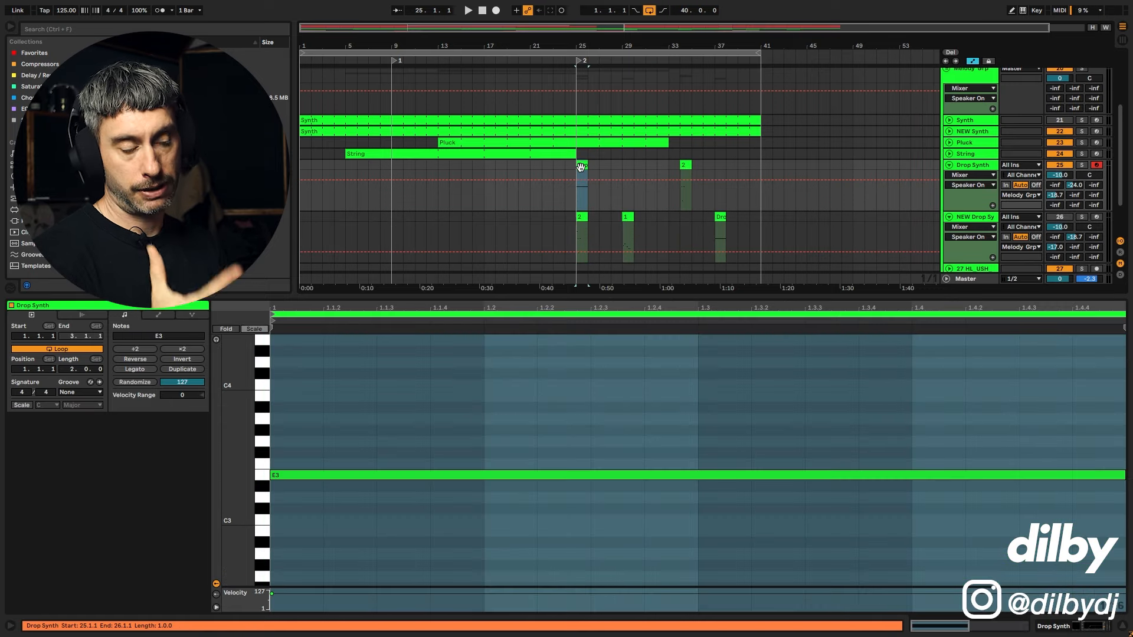
{"action": "left_click", "coordinate": [583, 166]}
Inspect the notes of the NEW Synth and Pluck clips and unfold the Pluck track.
{"action": "left_click", "coordinate": [965, 143]}
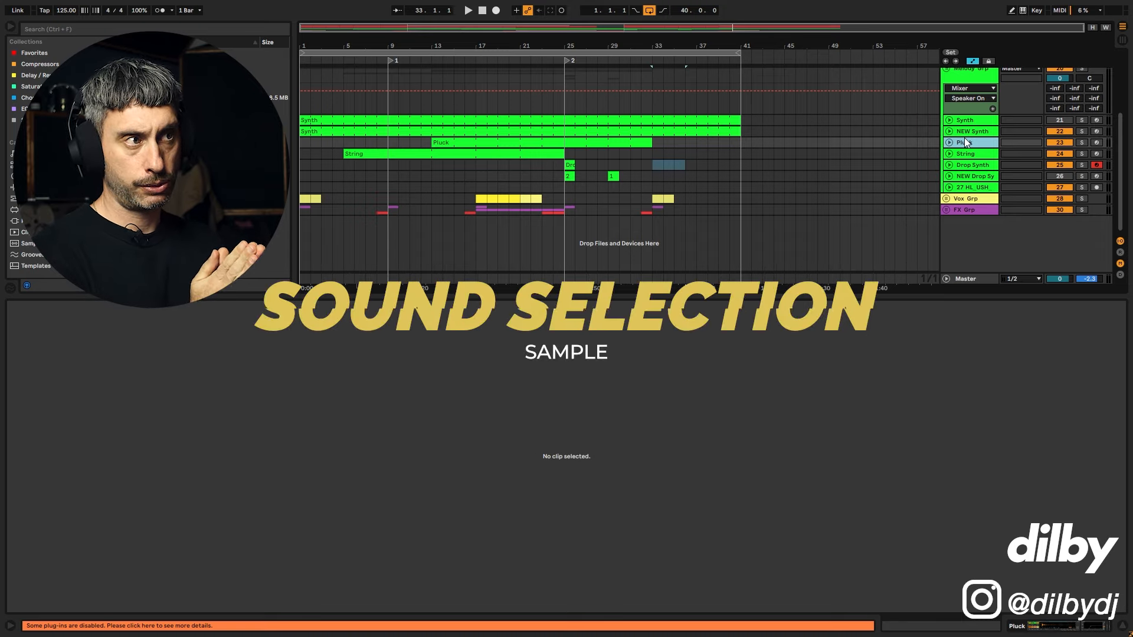
{"action": "left_click", "coordinate": [608, 127]}
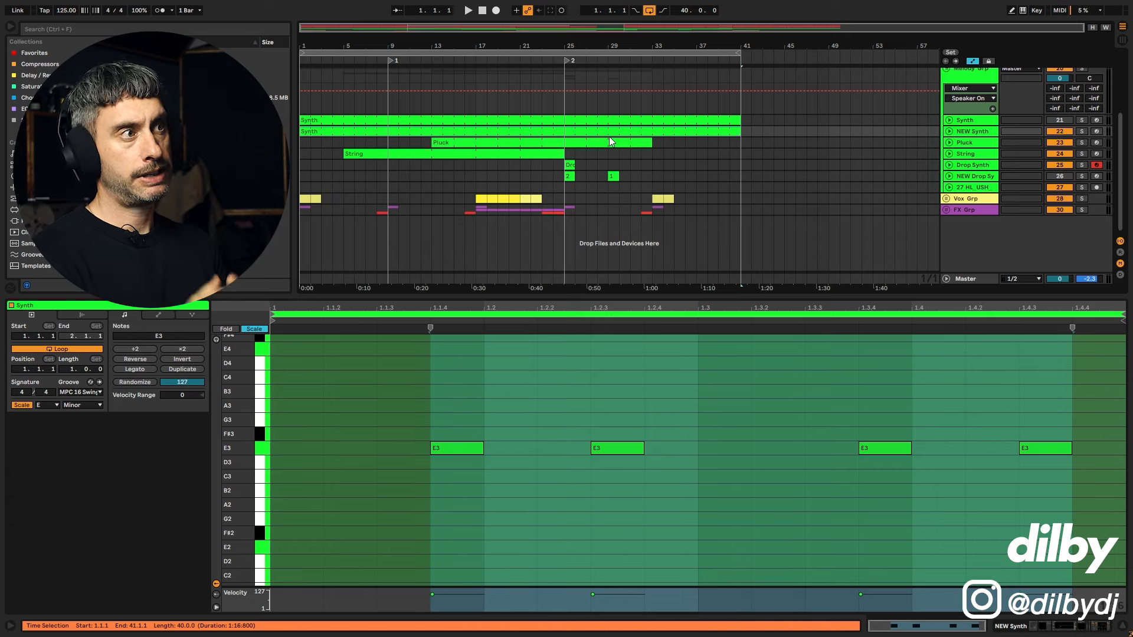
{"action": "left_click", "coordinate": [611, 142]}
{"action": "left_click", "coordinate": [973, 147]}
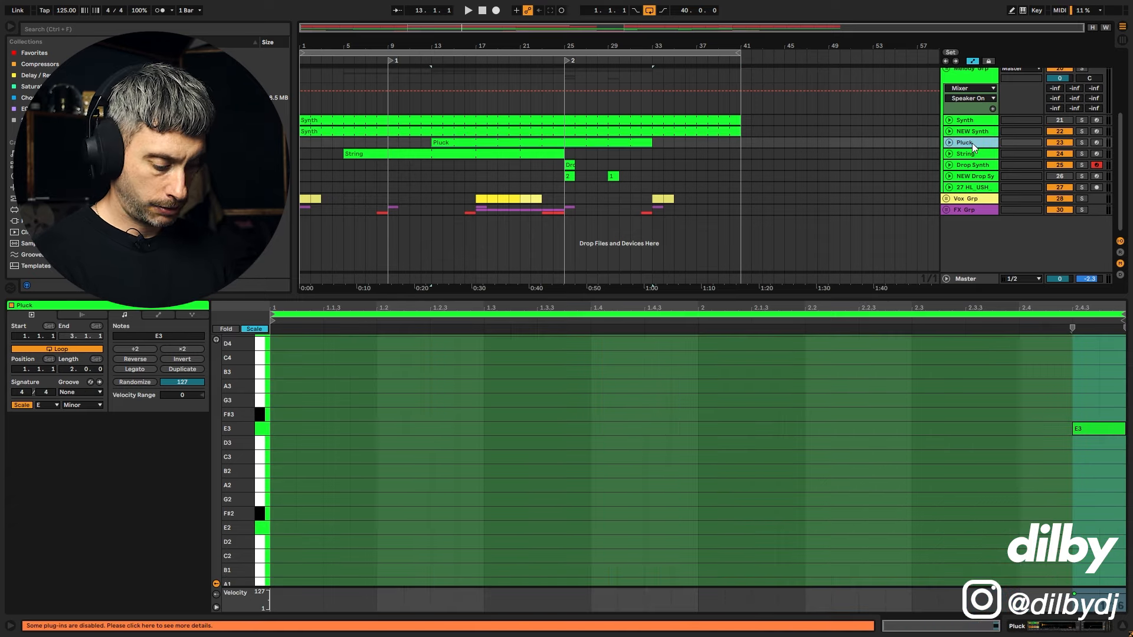
{"action": "left_click", "coordinate": [950, 143]}
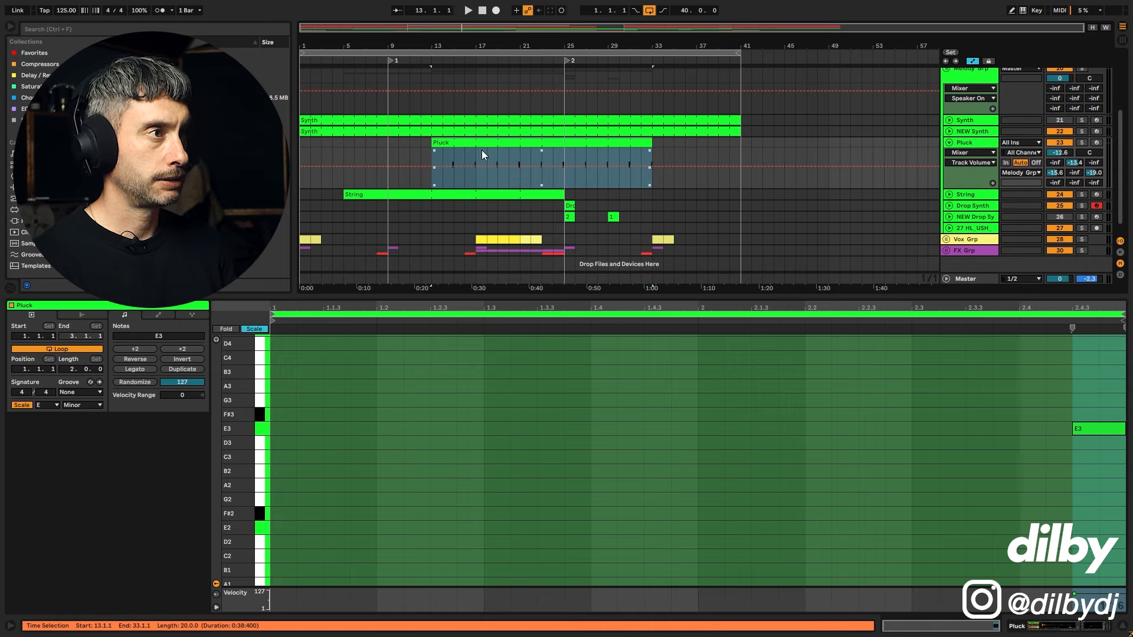
Play the Pluck in solo around bar 19, and compare it with NEW Synth and Synth soloed alongside it.
{"action": "left_click_drag", "start_coordinate": [499, 38], "coordinate": [500, 65]}
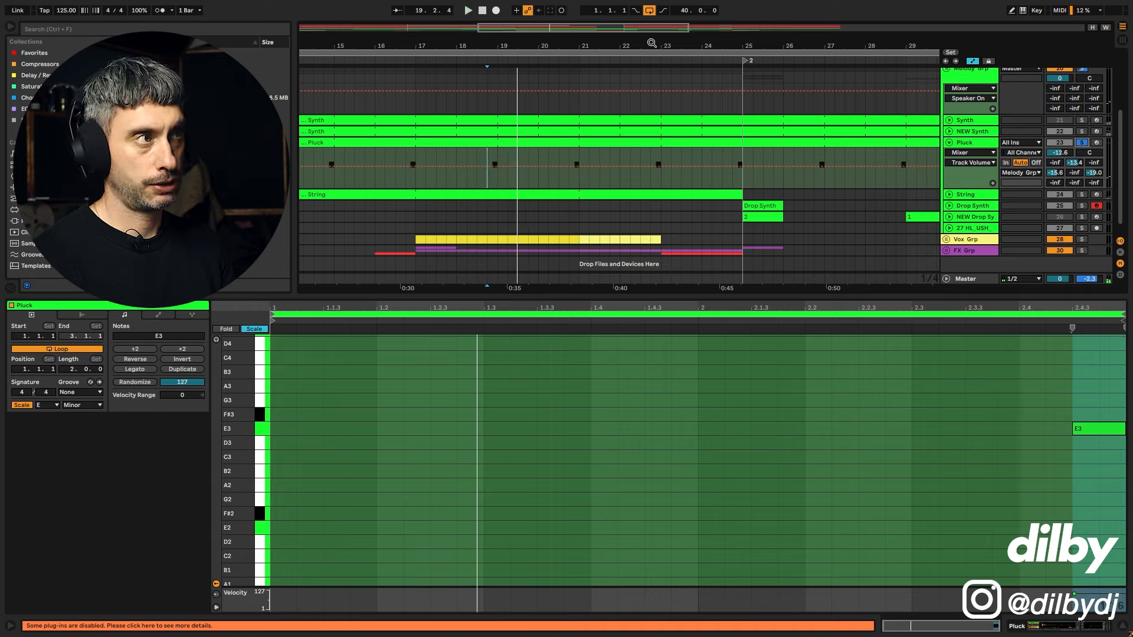
{"action": "left_click_drag", "start_coordinate": [649, 44], "coordinate": [649, 16]}
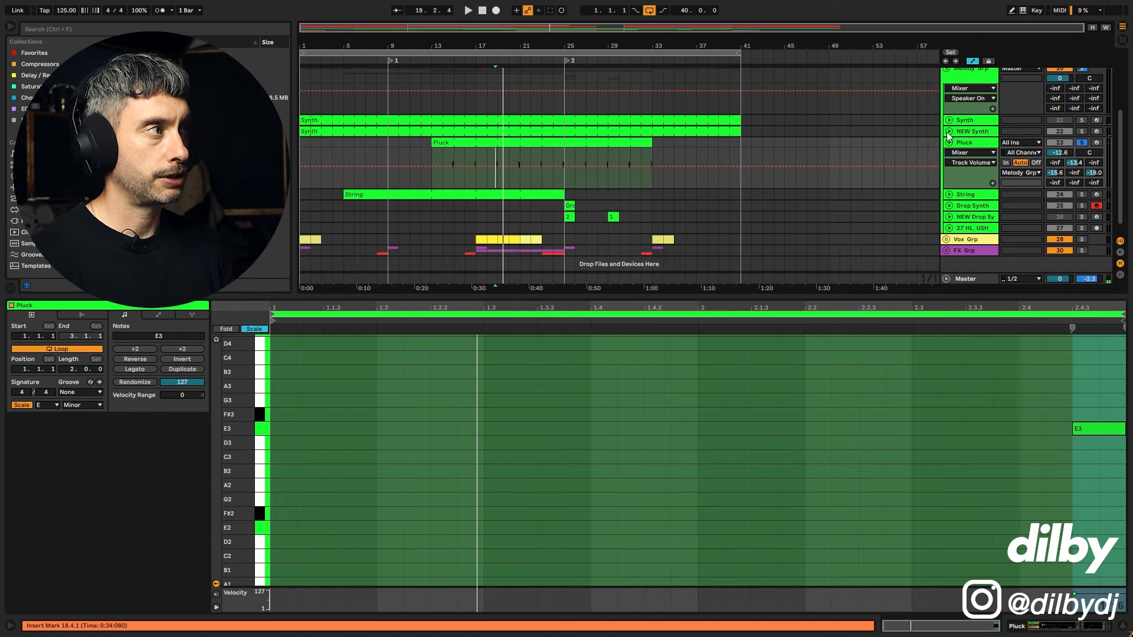
{"action": "left_click", "coordinate": [1081, 131]}
{"action": "key", "text": "space"}
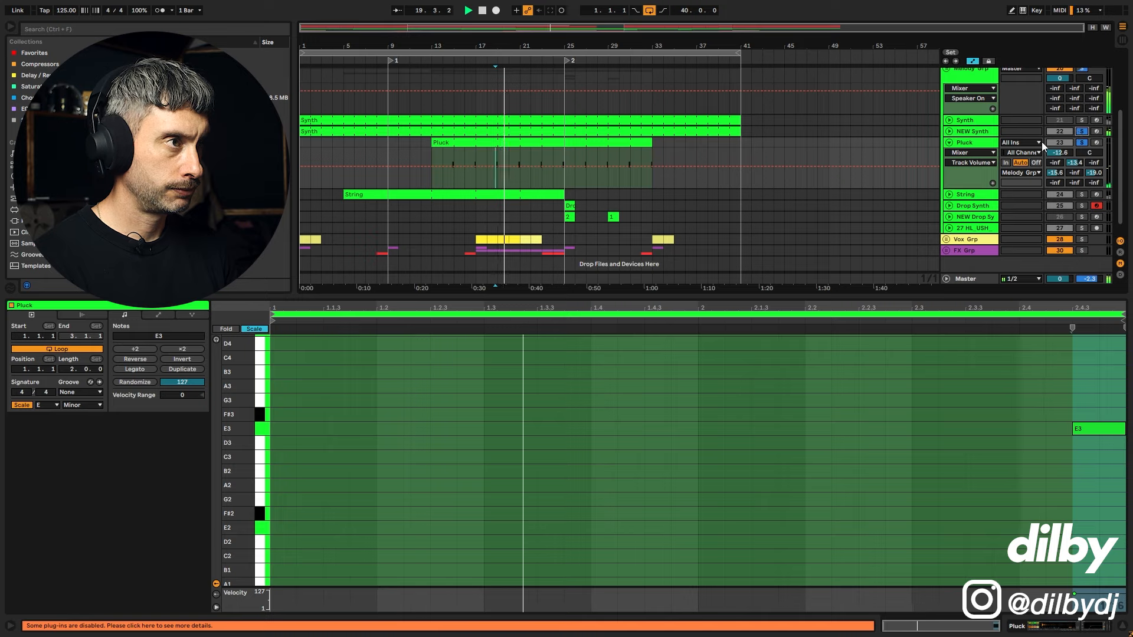
{"action": "left_click_drag", "start_coordinate": [496, 46], "coordinate": [476, 112]}
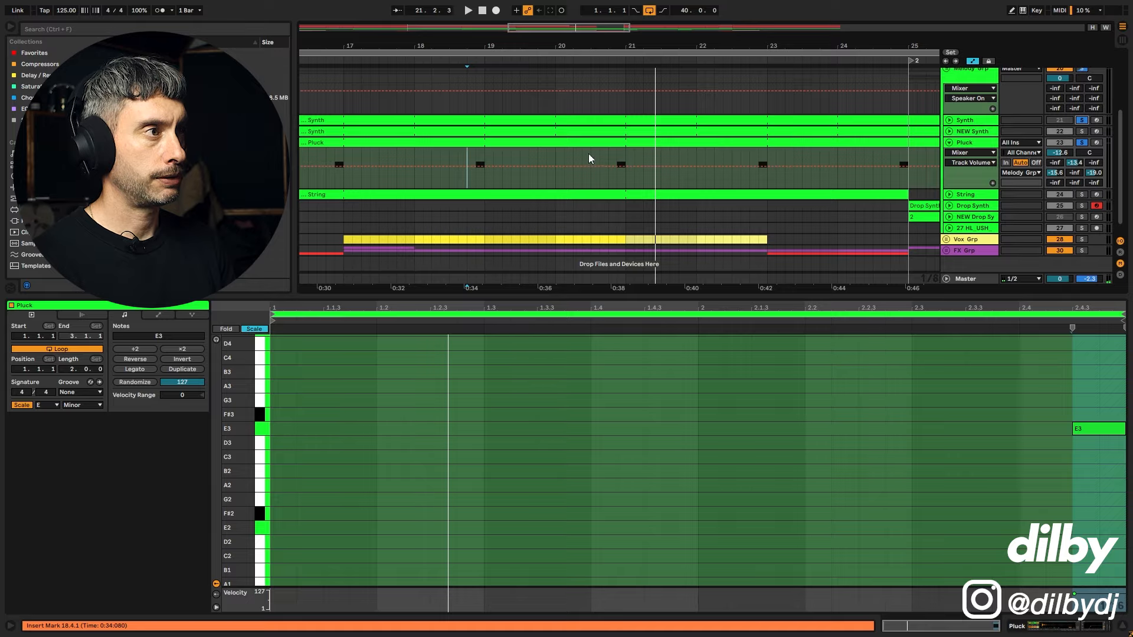
{"action": "key", "text": "w"}
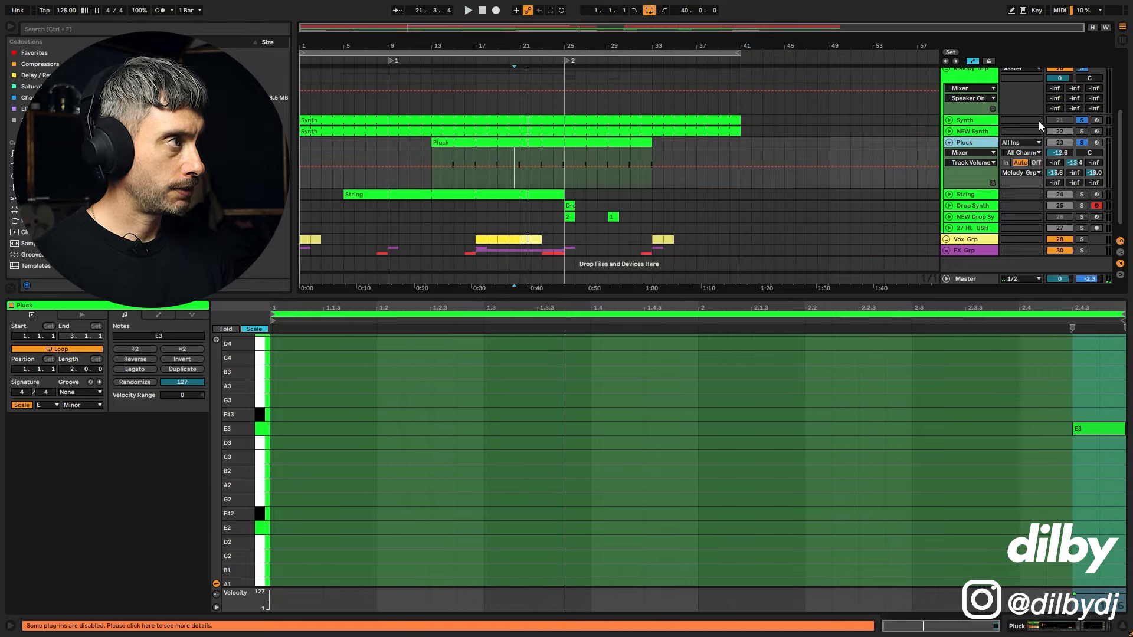
{"action": "left_click", "coordinate": [1082, 120]}
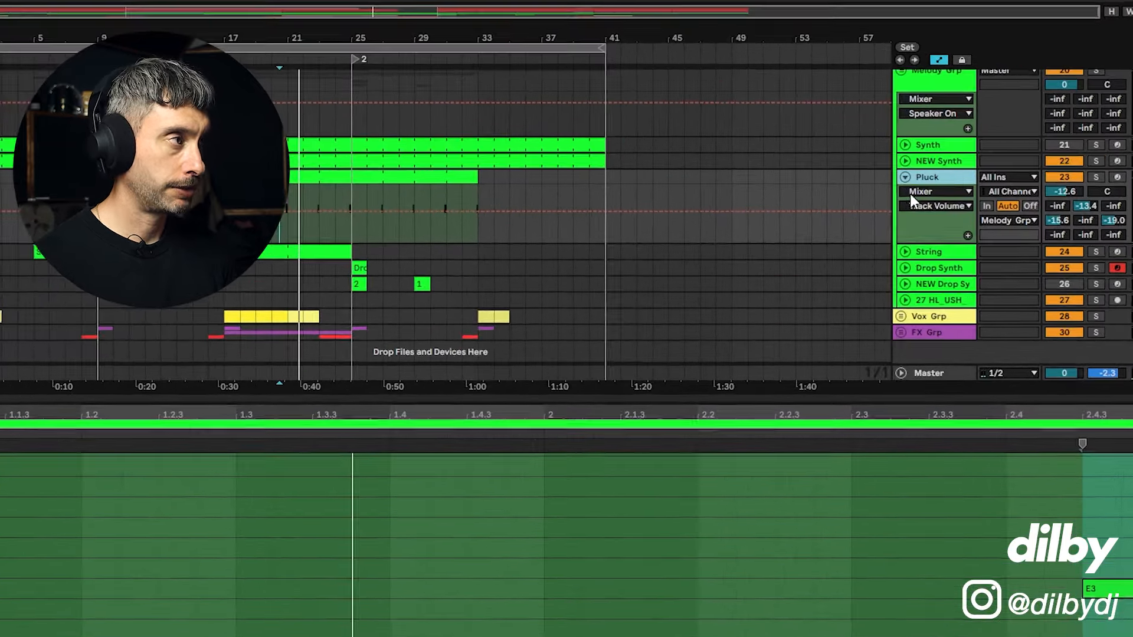
Duplicate the Pluck track and deactivate the original.
{"action": "key", "text": "ctrl+d"}
{"action": "left_click", "coordinate": [1073, 180]}
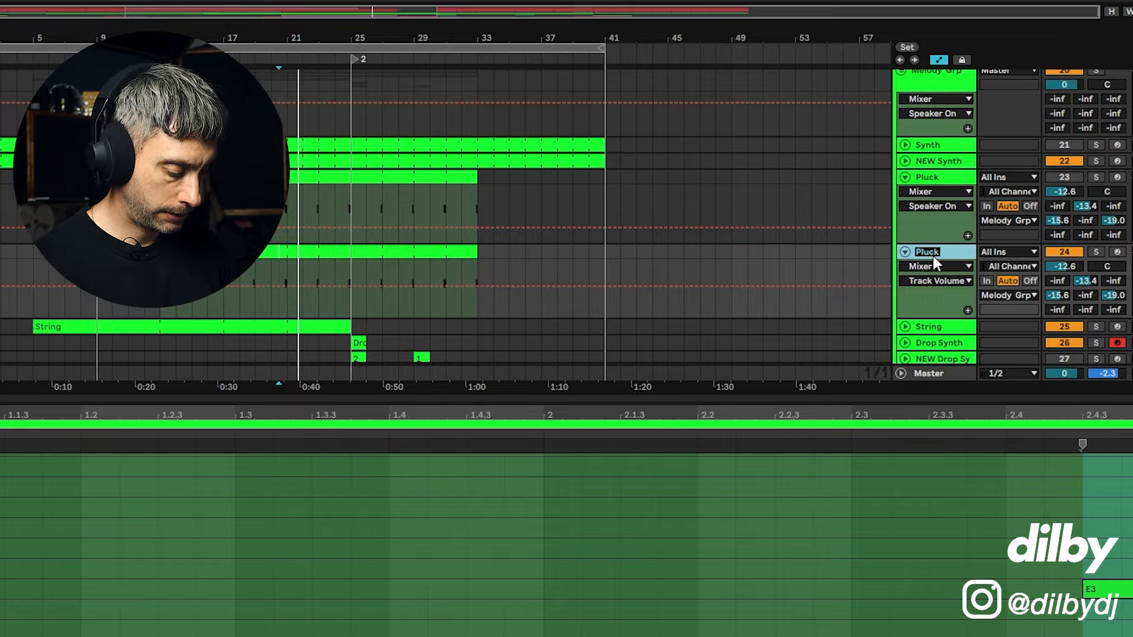
Rename the duplicated Pluck track NEW Pluck, sort the hot-swap browser by name and load the first MUSIC_SHOTS sample, HL_USH_MUSIC_SHOT_C_001.
{"action": "type", "text": "NEW"}
{"action": "key", "text": "Return"}
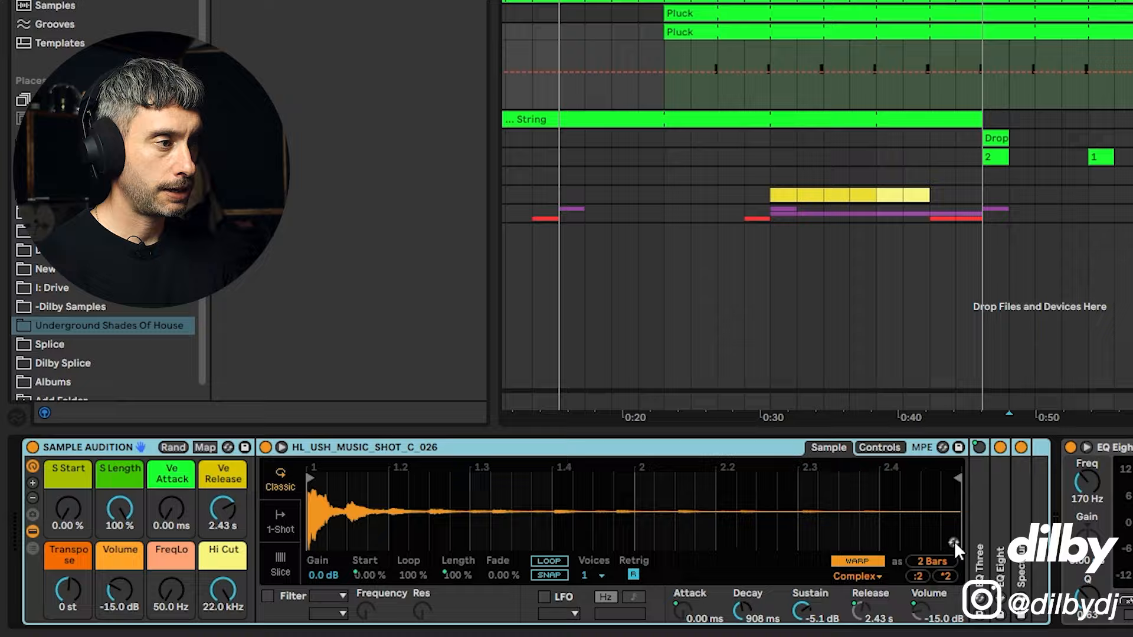
{"action": "left_click", "coordinate": [953, 543]}
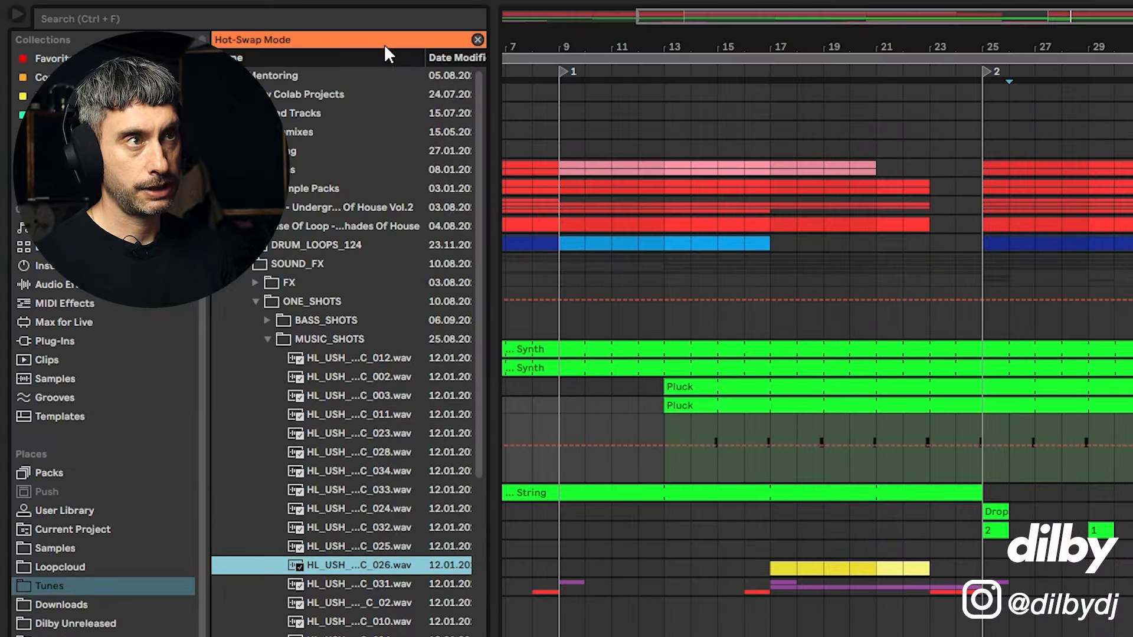
{"action": "left_click", "coordinate": [390, 55]}
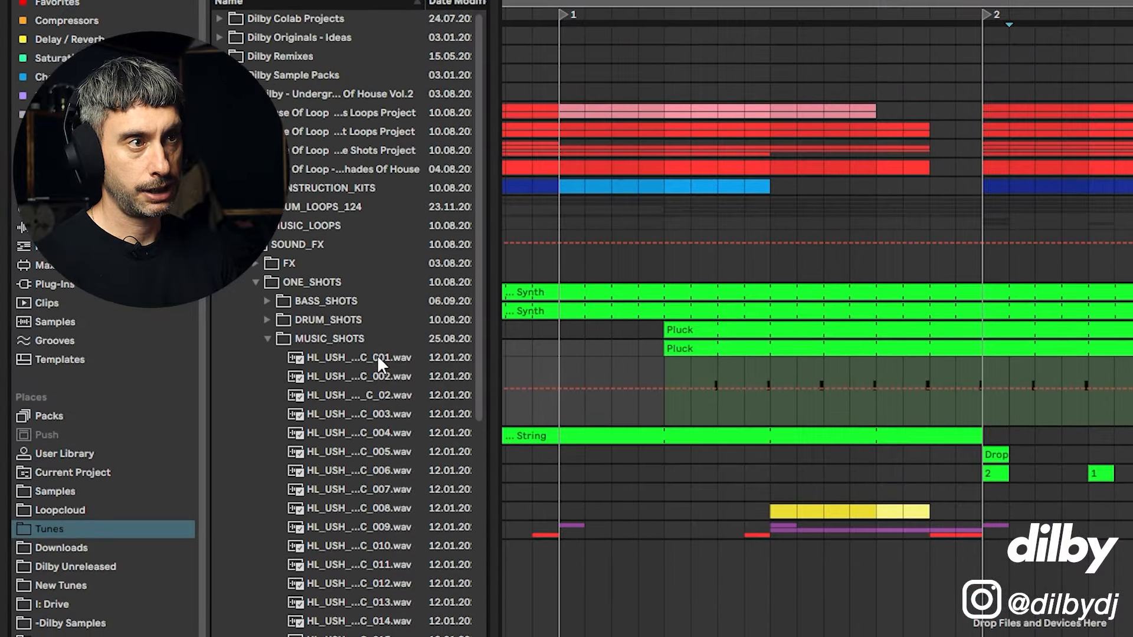
{"action": "left_click", "coordinate": [377, 413]}
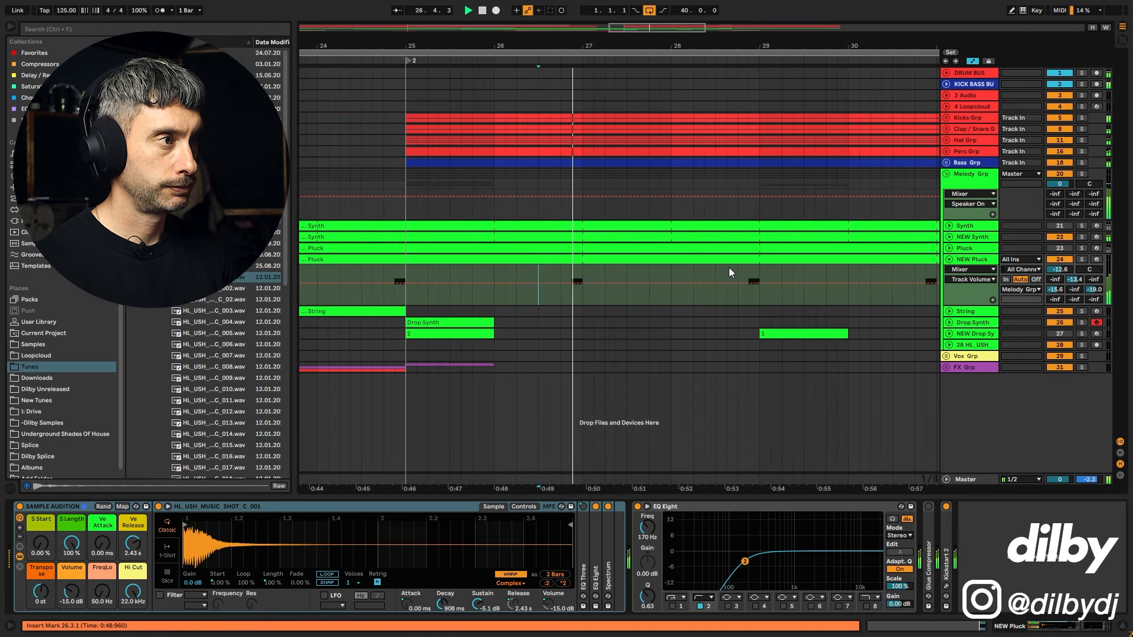
Audition NEW Pluck with HL_USH_MUSIC_SHOT_C_002 swapped in during playback, and settle on HL_USH_MUSIC_SHOT_C_02 as its sample.
{"action": "left_click", "coordinate": [569, 563]}
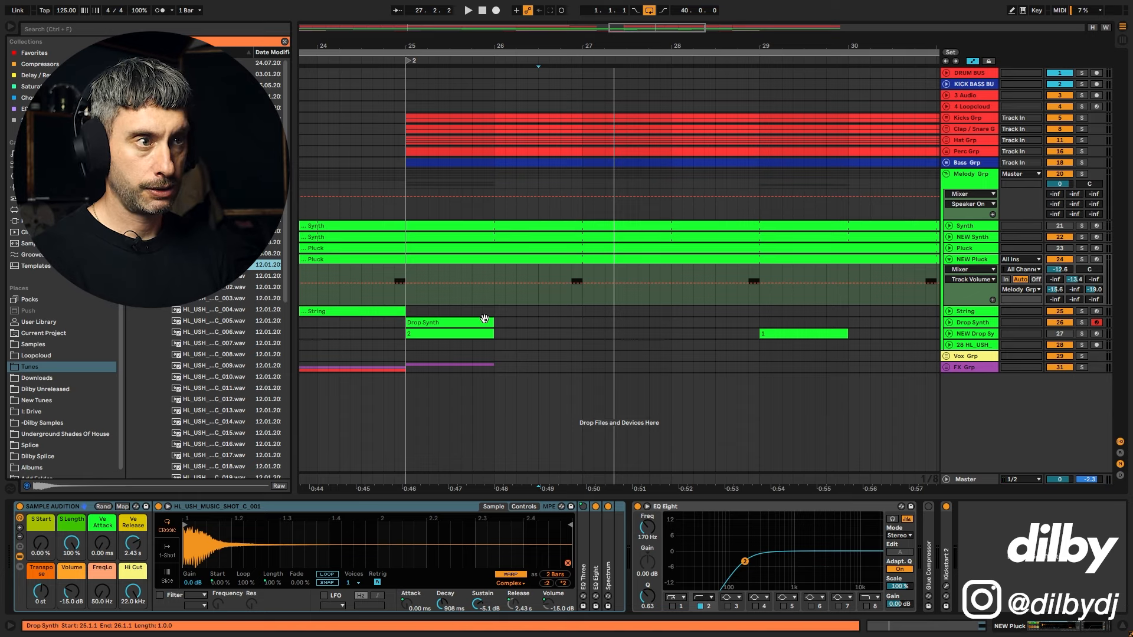
{"action": "key", "text": "Down"}
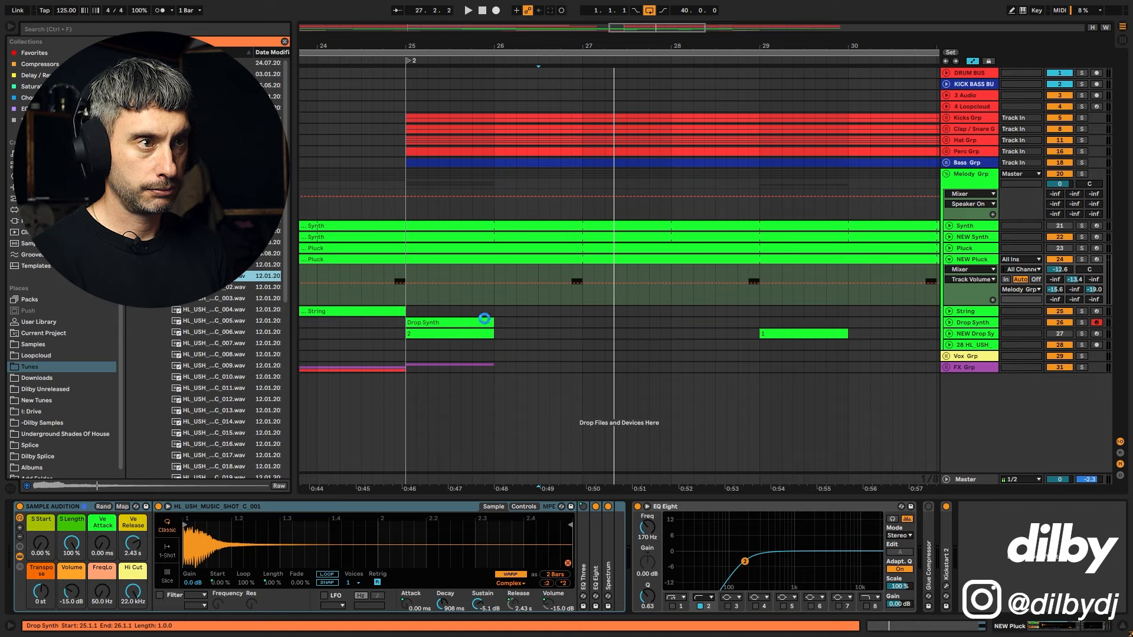
{"action": "key", "text": "space"}
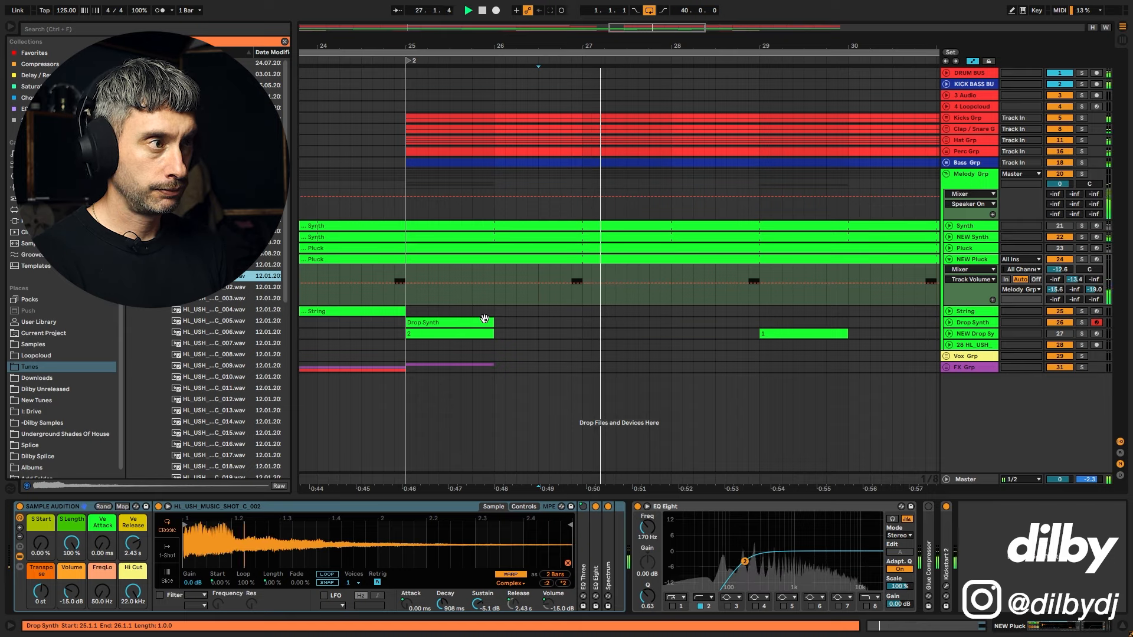
{"action": "key", "text": "Down"}
{"action": "key", "text": "space"}
{"action": "key", "text": "space"}
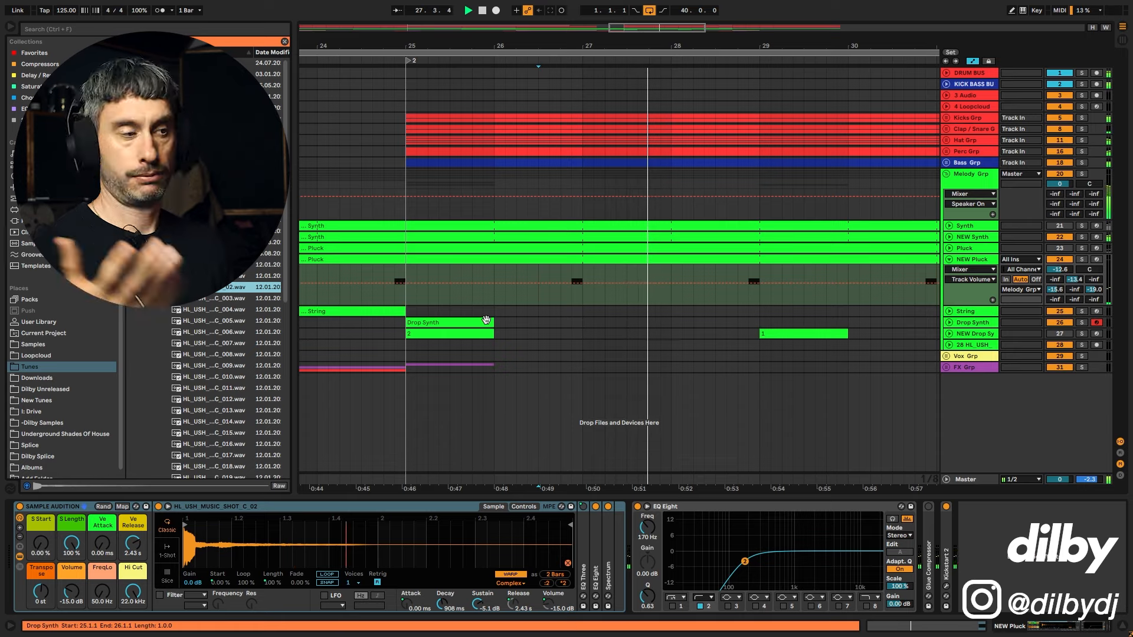
{"action": "left_click_drag", "start_coordinate": [550, 46], "coordinate": [551, 21]}
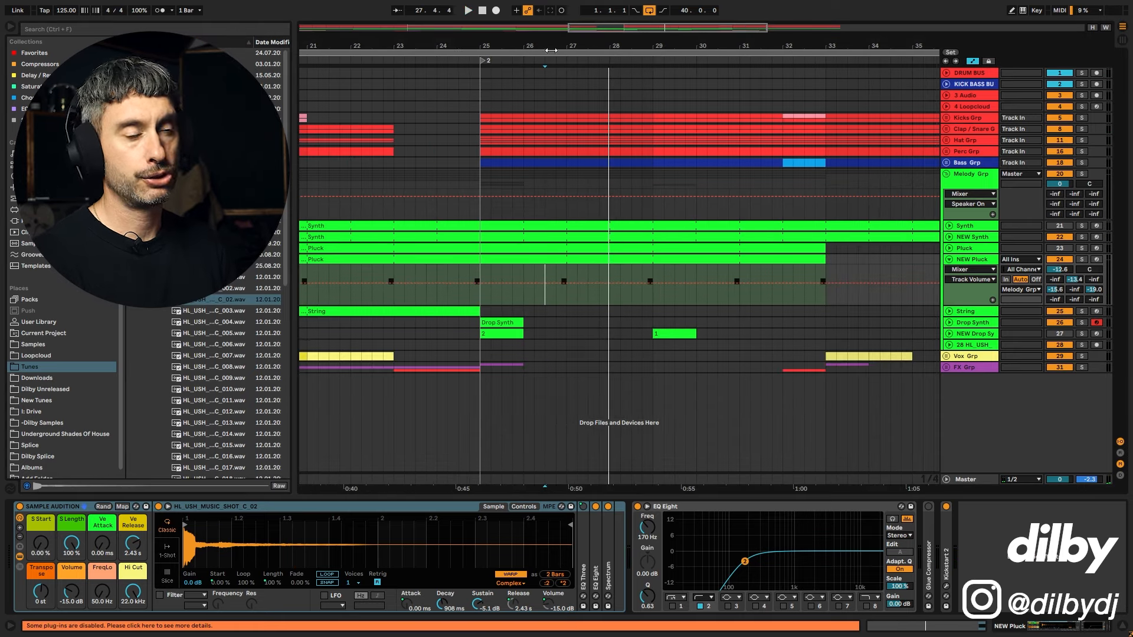
{"action": "left_click", "coordinate": [230, 299]}
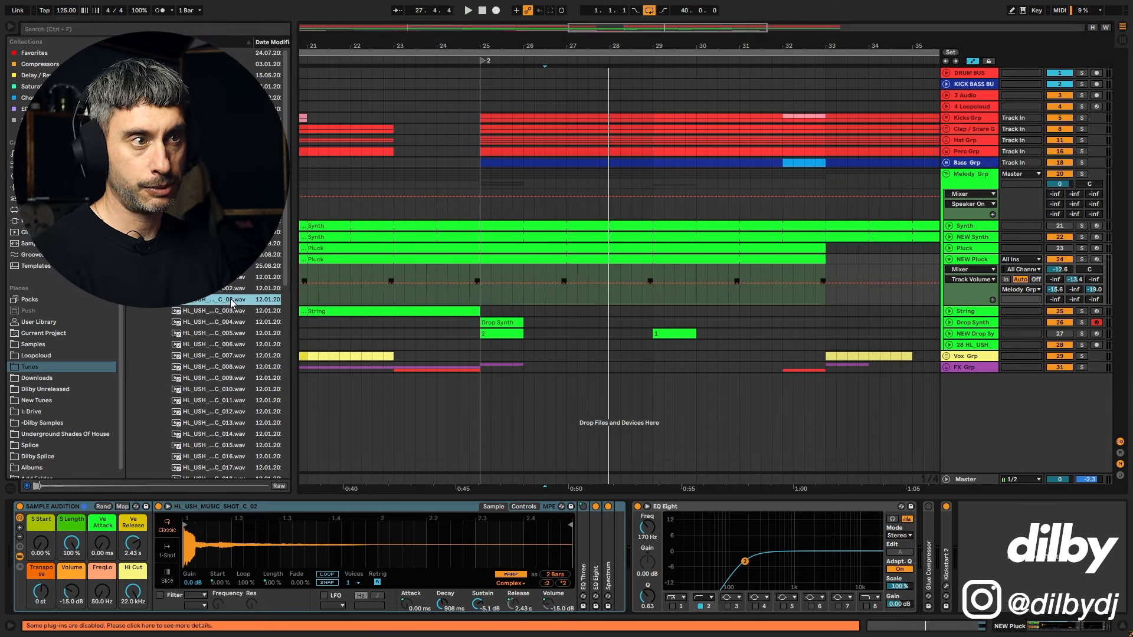
Play the arrangement from bar 26 and compare the original Pluck with NEW Pluck by switching which of the two tracks is active.
{"action": "left_click", "coordinate": [524, 297]}
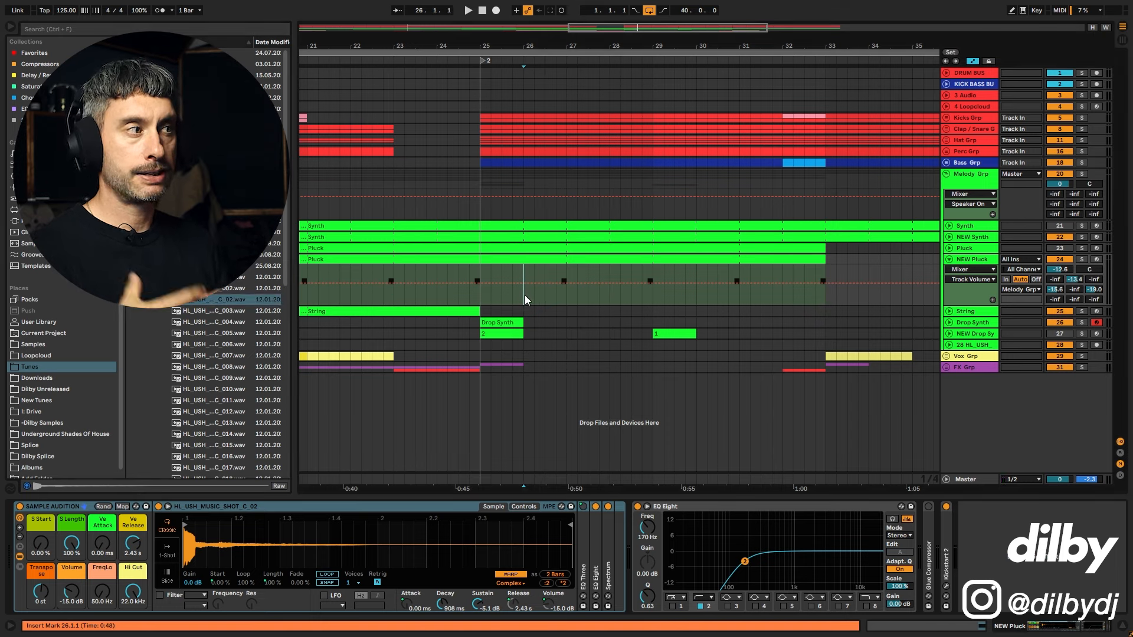
{"action": "key", "text": "space"}
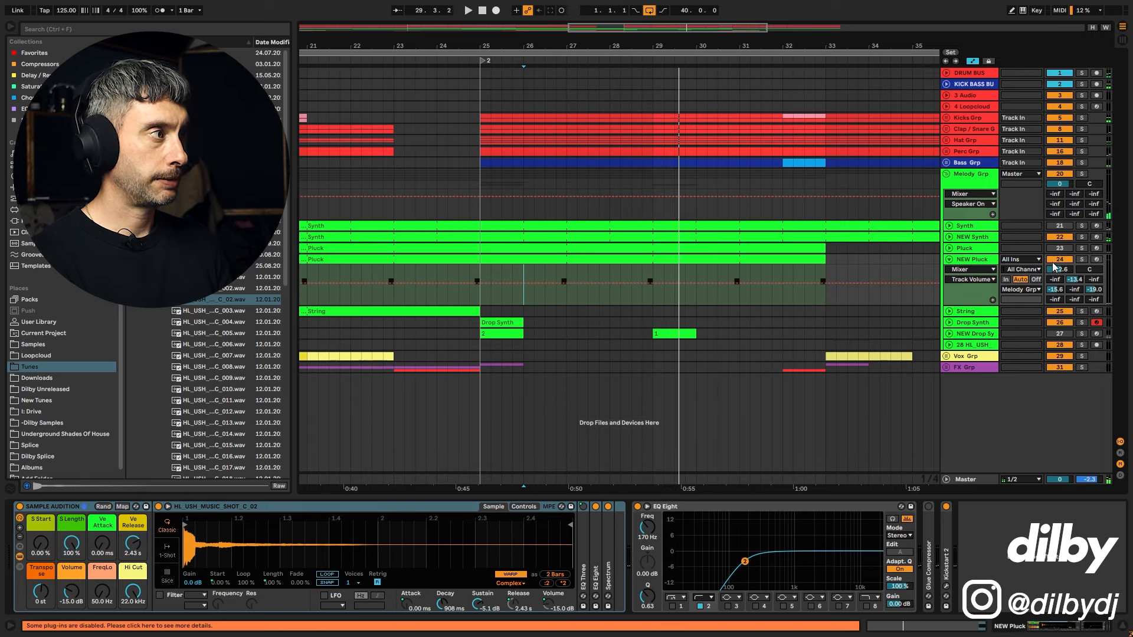
{"action": "key", "text": "space"}
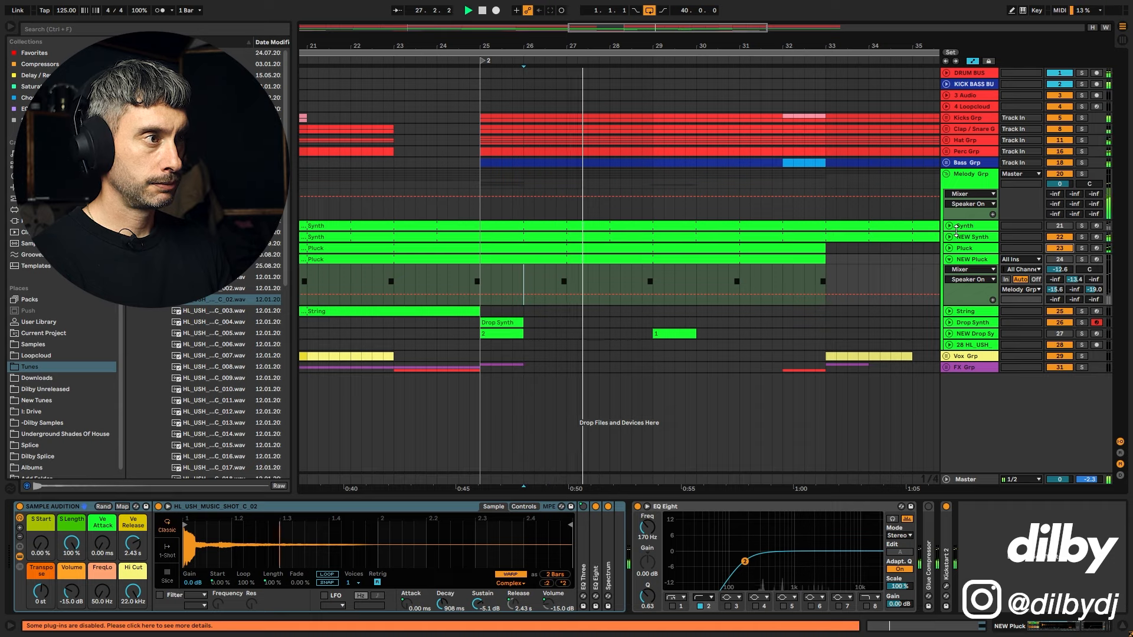
{"action": "key", "text": "space"}
{"action": "left_click", "coordinate": [1058, 260]}
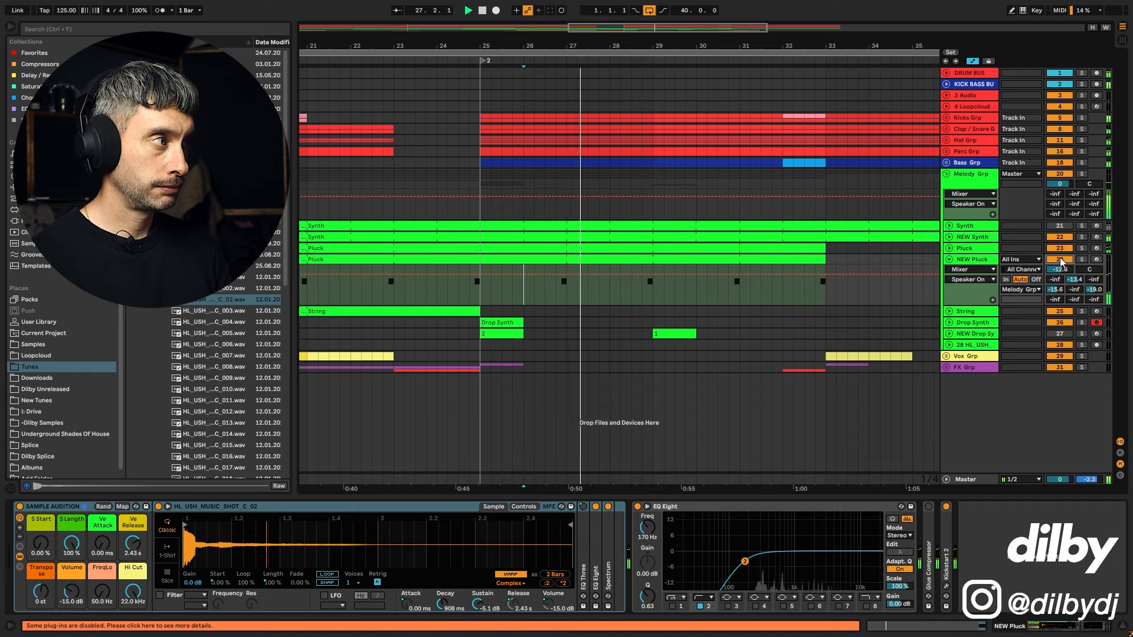
{"action": "key", "text": "space"}
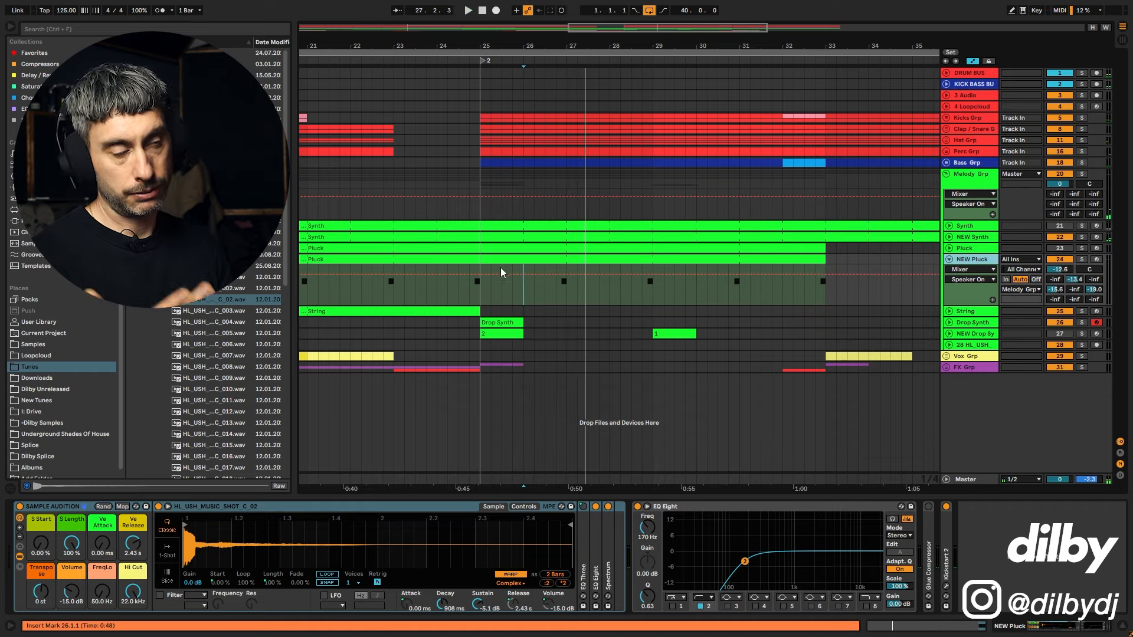
Highlight the pluck hit from 26.4 to 27.1 on the NEW Pluck track and fold the track.
{"action": "left_click", "coordinate": [557, 293]}
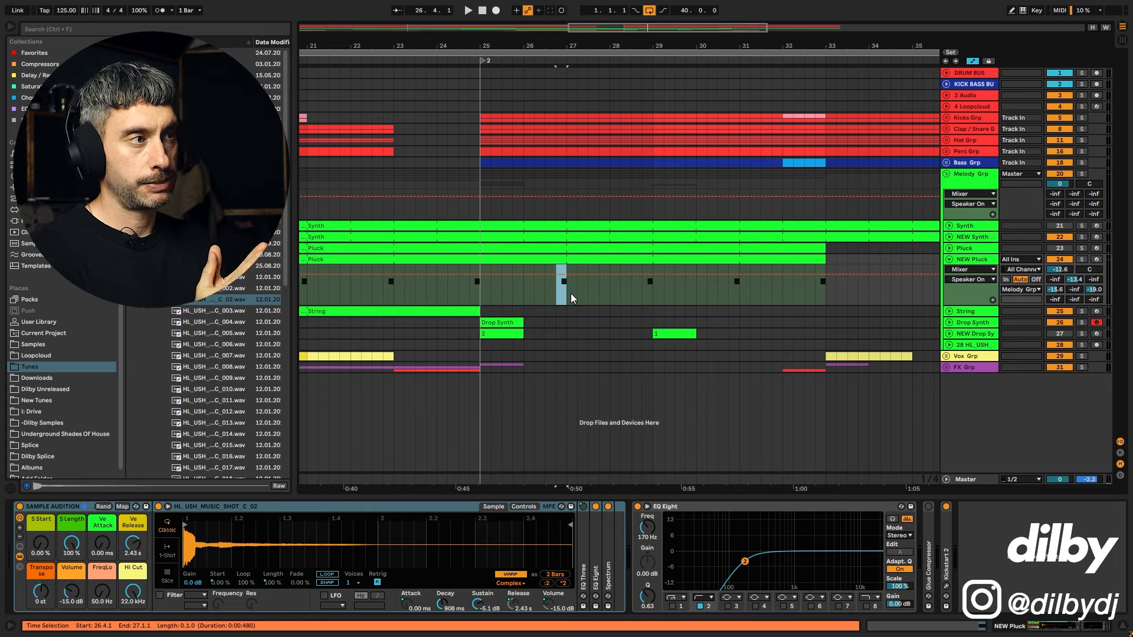
{"action": "left_click", "coordinate": [949, 259]}
{"action": "left_click", "coordinate": [930, 258]}
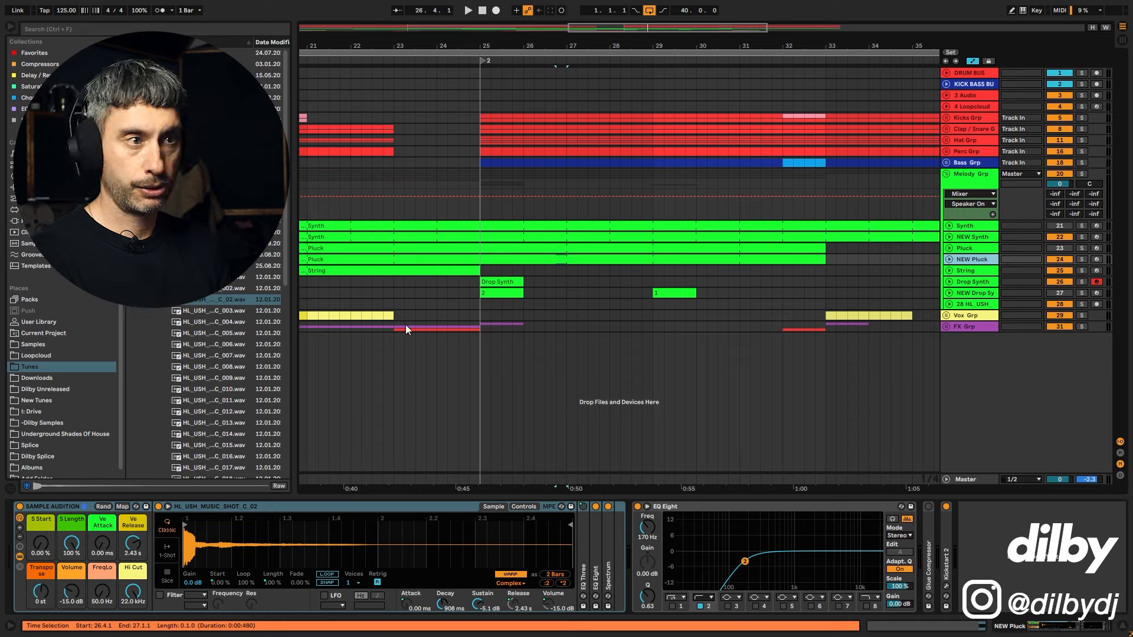
{"action": "left_click", "coordinate": [948, 259]}
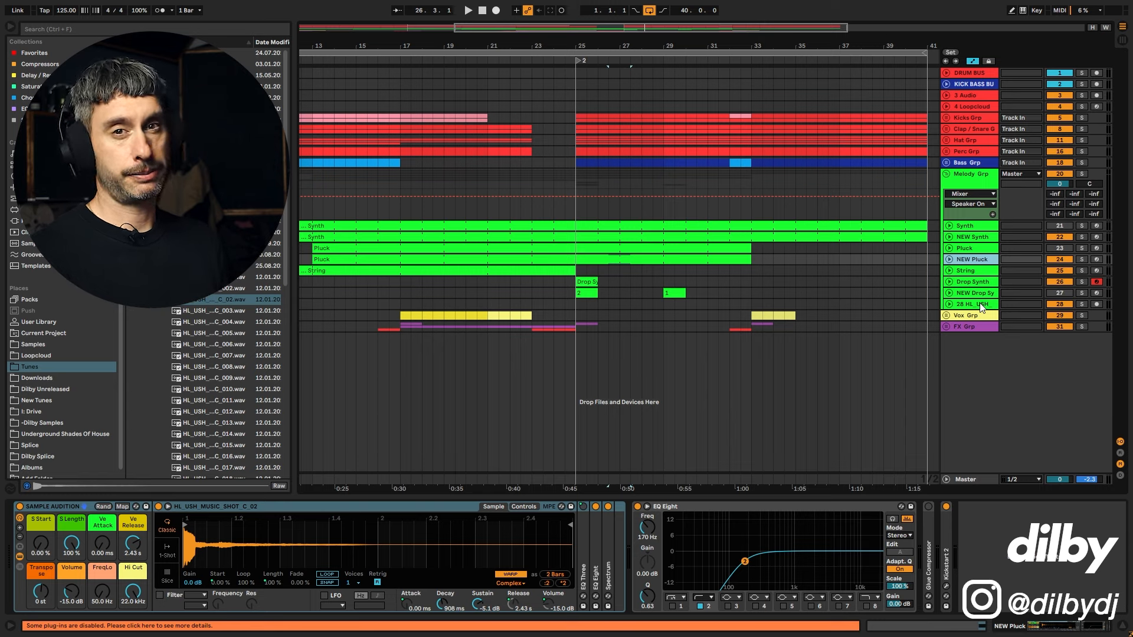
Listen to NEW Synth and the Perc and Bass groups in solo within the drop section.
{"action": "left_click", "coordinate": [1081, 236]}
{"action": "left_click", "coordinate": [1082, 152]}
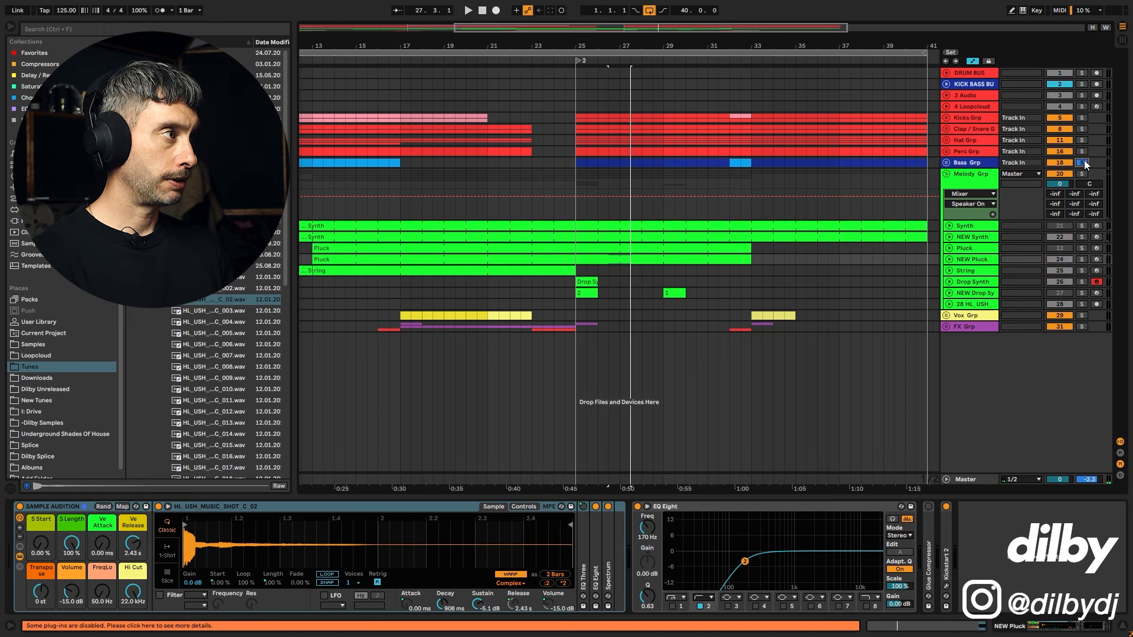
{"action": "key", "text": "space"}
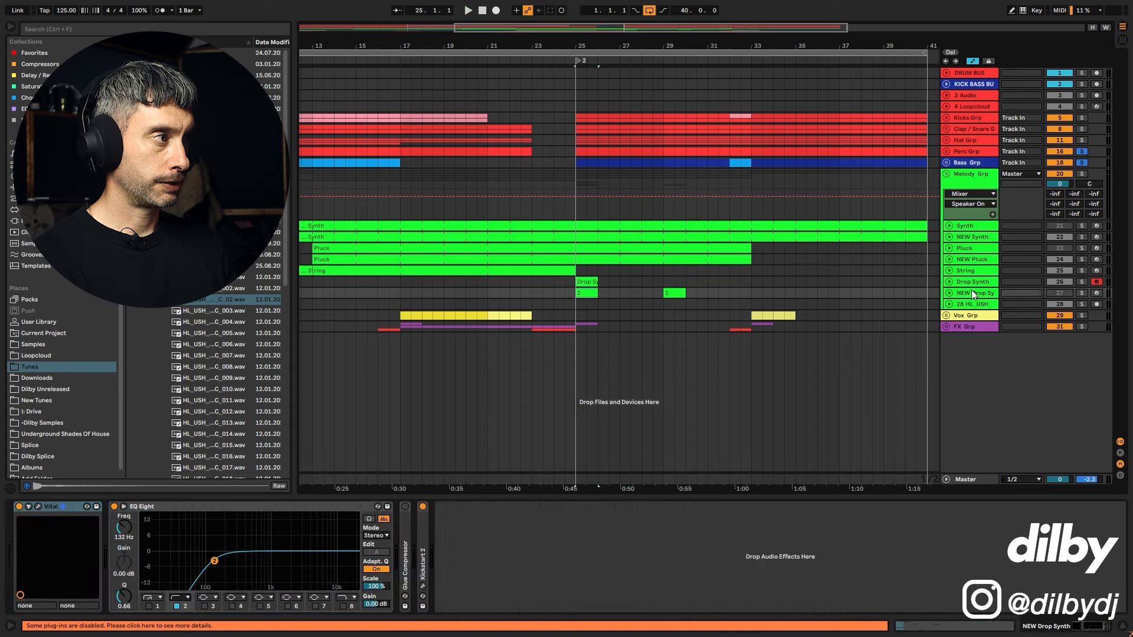
Play NEW Drop Synth in solo around bar 29, and compare it with NEW Pluck played in solo.
{"action": "key", "text": "s"}
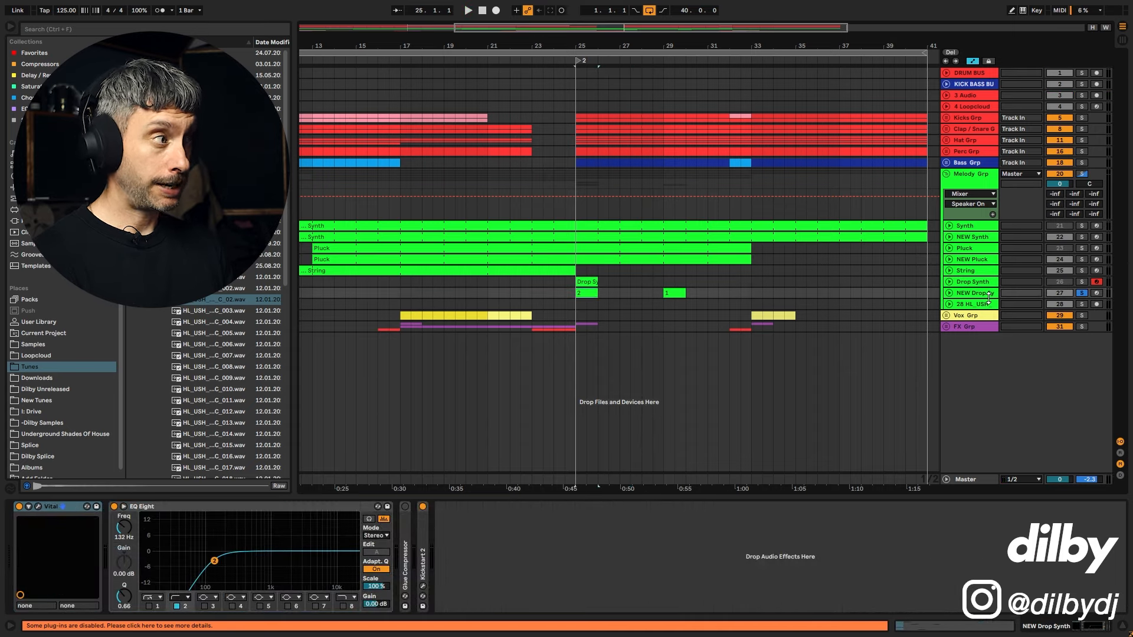
{"action": "key", "text": "space"}
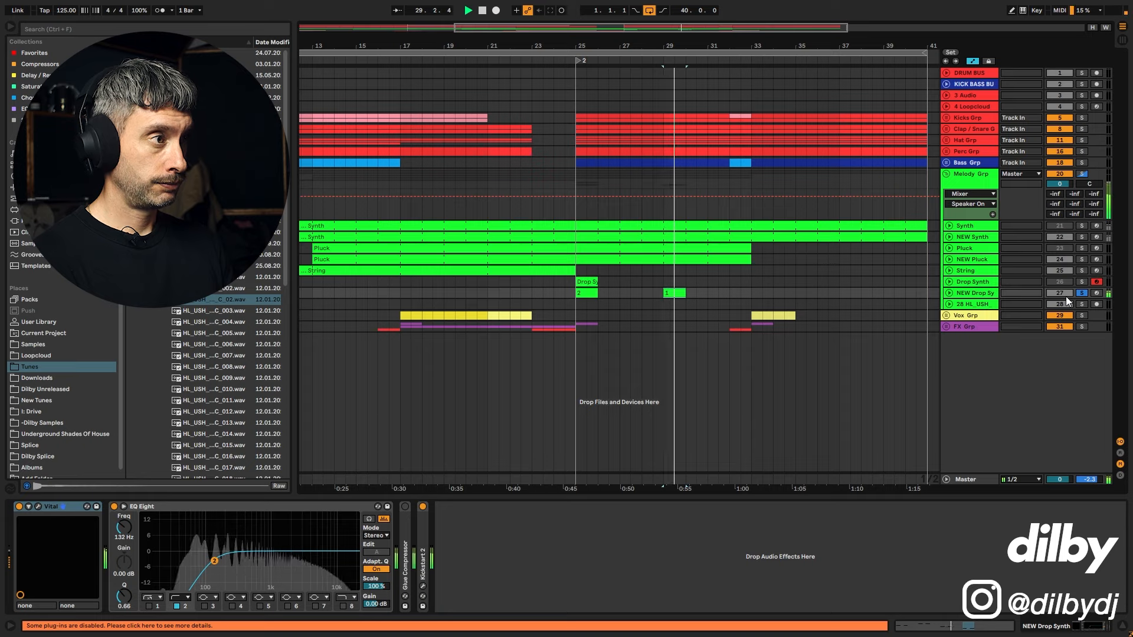
{"action": "left_click", "coordinate": [986, 260]}
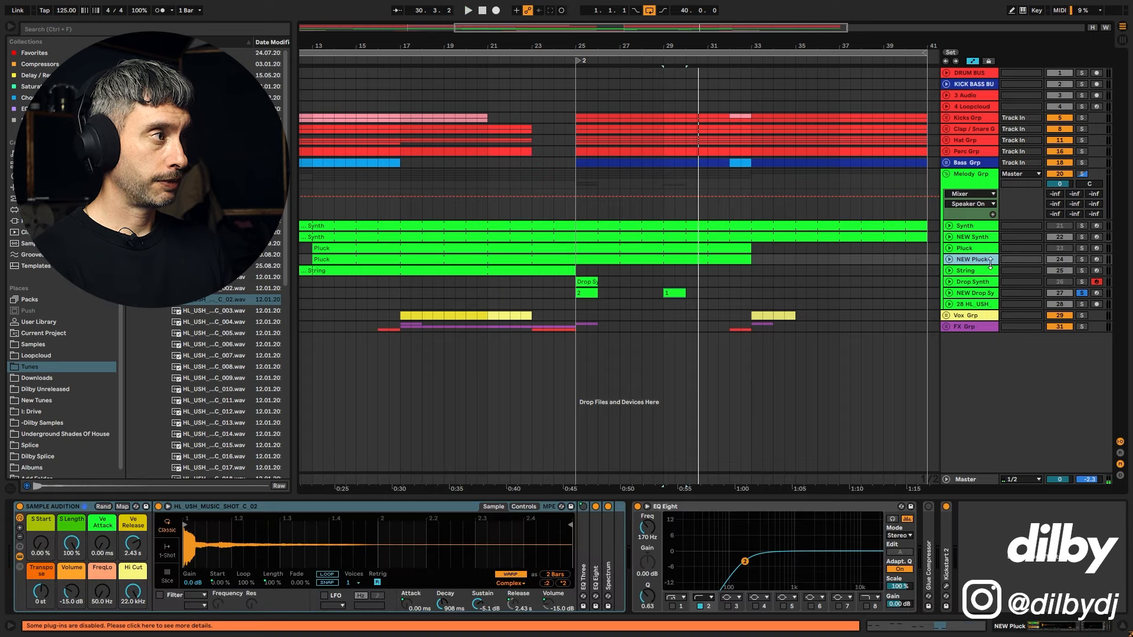
{"action": "left_click", "coordinate": [1082, 260]}
{"action": "key", "text": "space"}
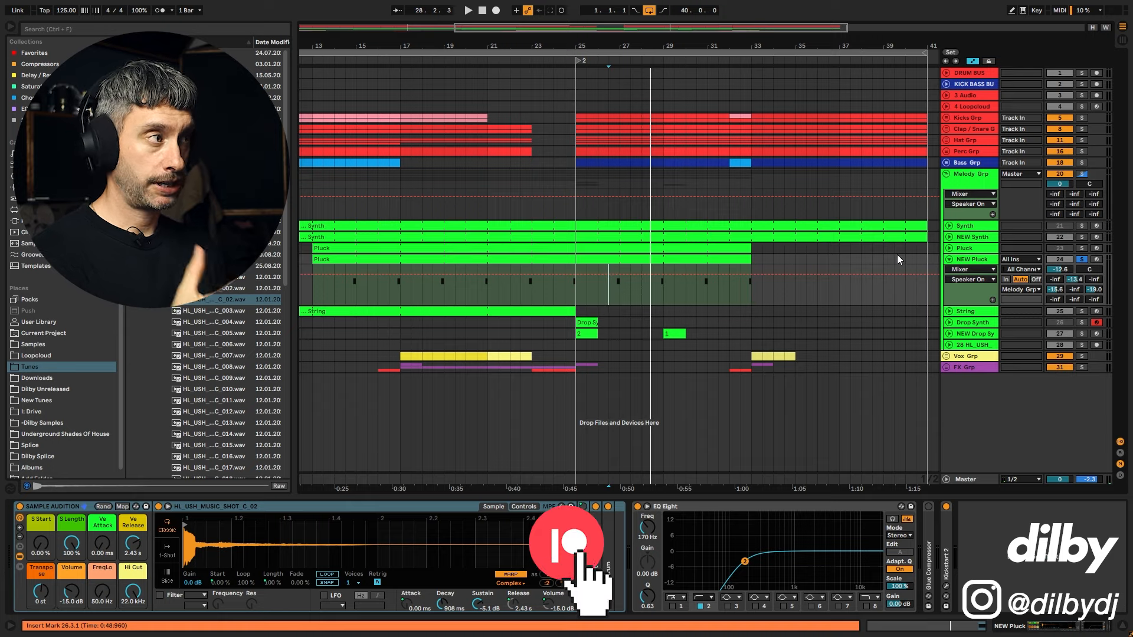
View the Vital patch Big Saw Pluck on the NEW Synth track and close the plug-in window.
{"action": "left_click", "coordinate": [970, 238]}
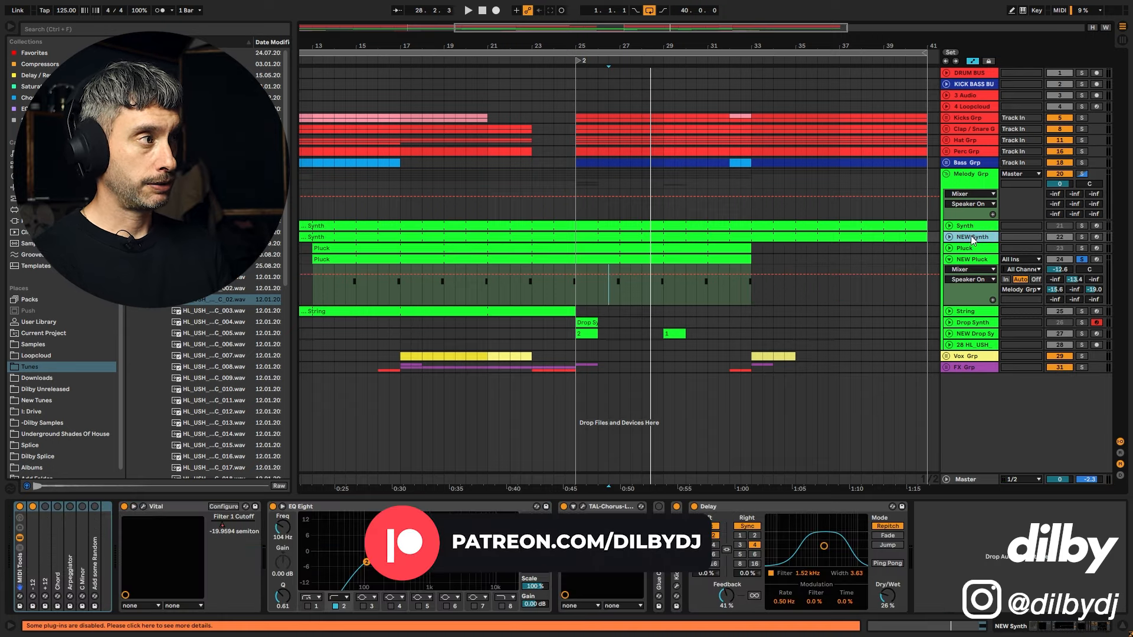
{"action": "left_click", "coordinate": [142, 507]}
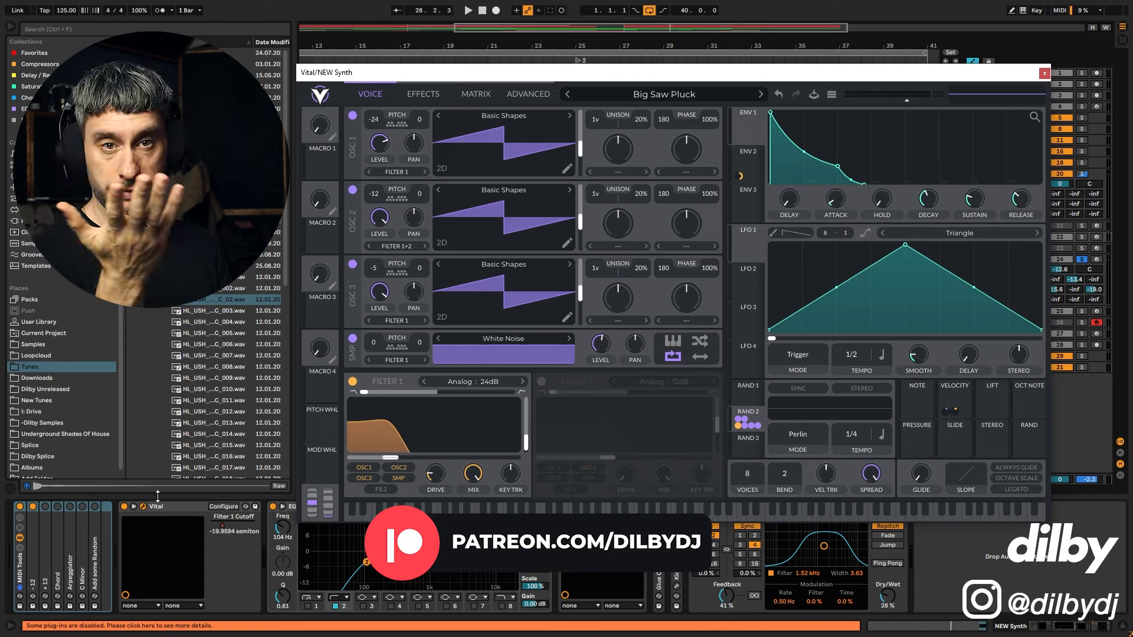
{"action": "left_click", "coordinate": [1045, 74]}
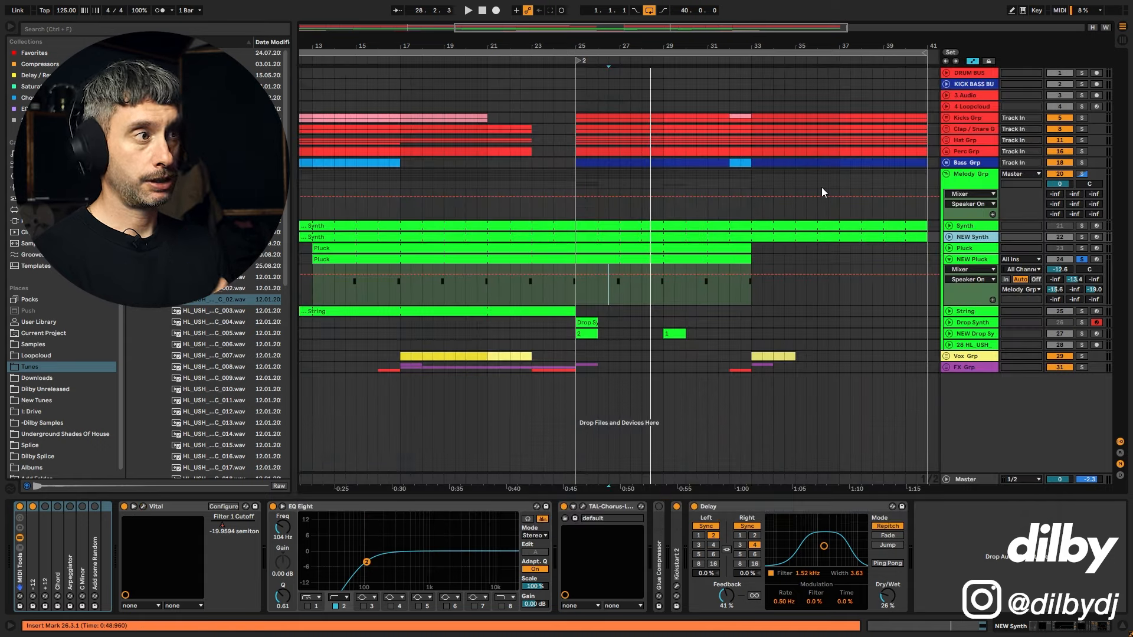